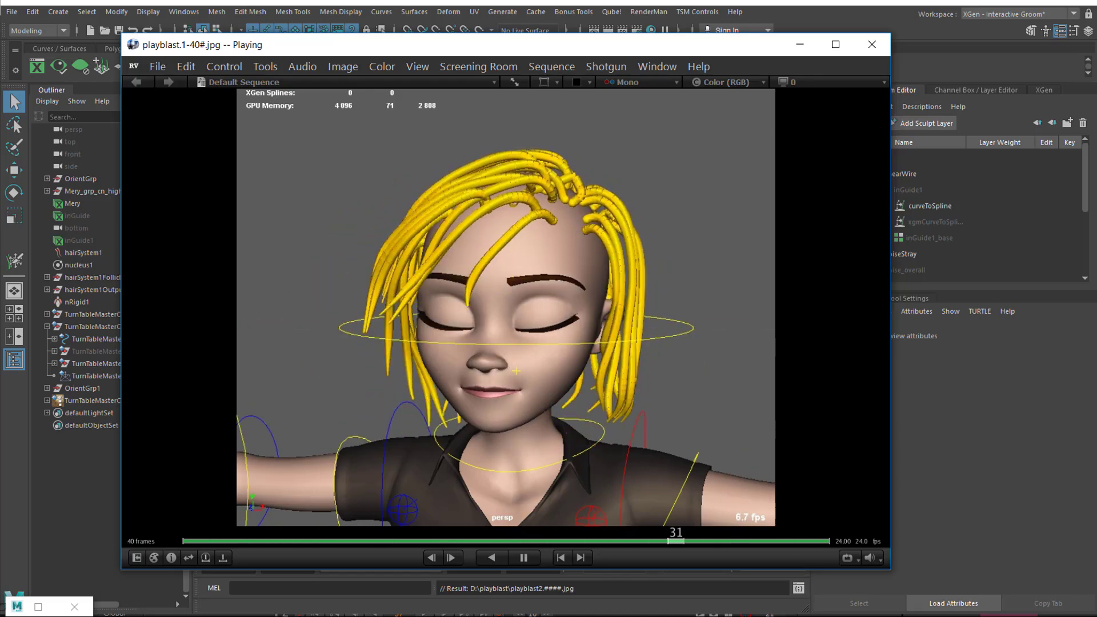
Pause the playblast preview
click(801, 574)
click(520, 557)
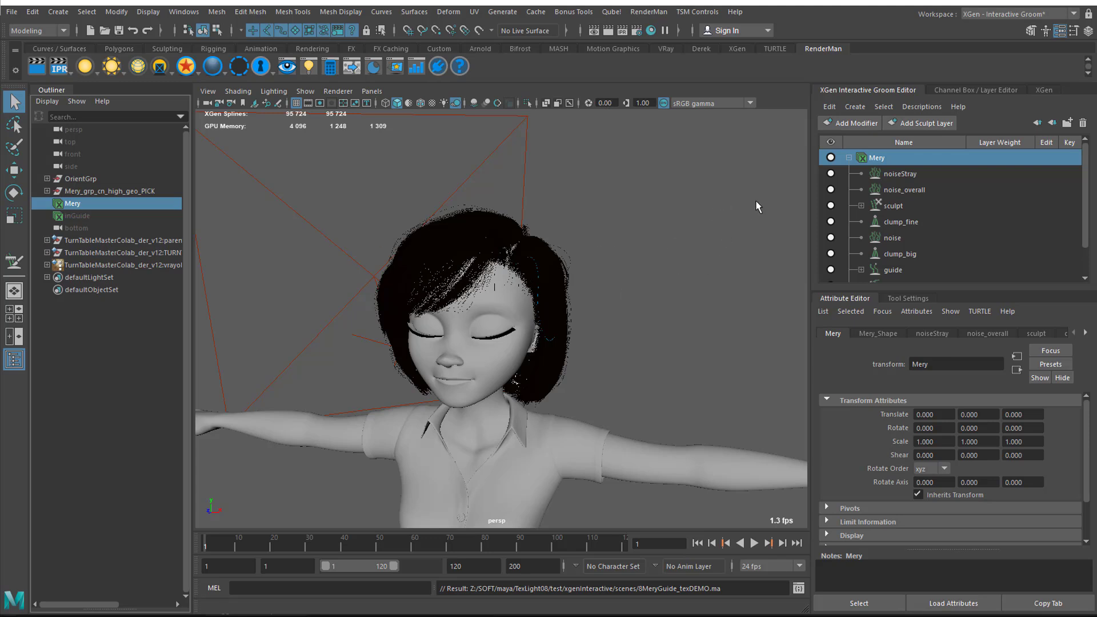
Add a Linear Wire modifier to the Mery groom description and create its input wire
click(840, 126)
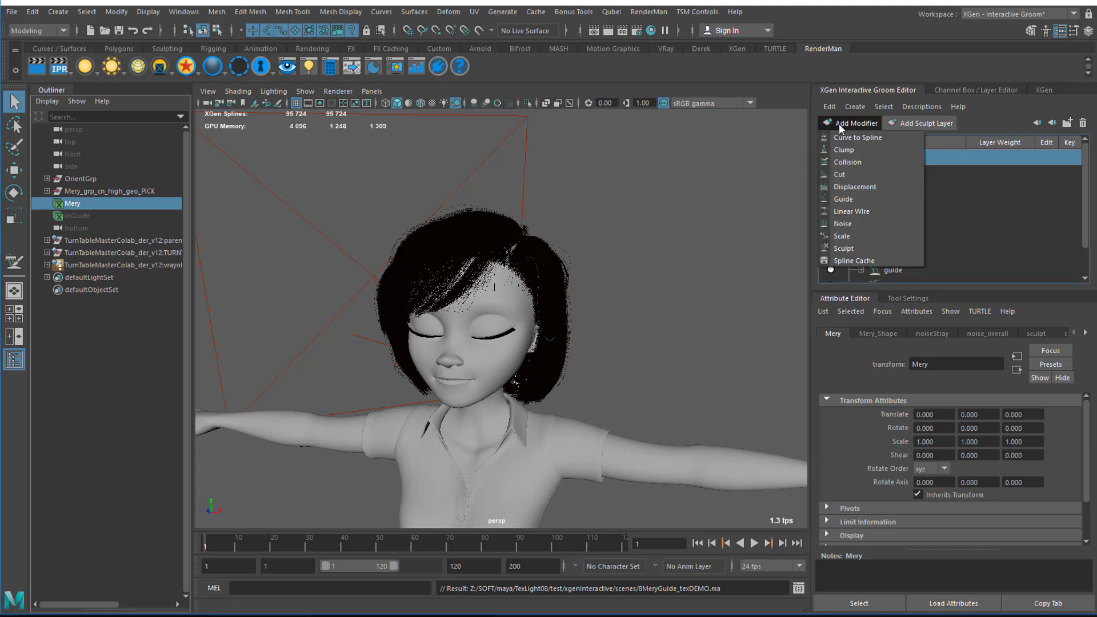
click(868, 213)
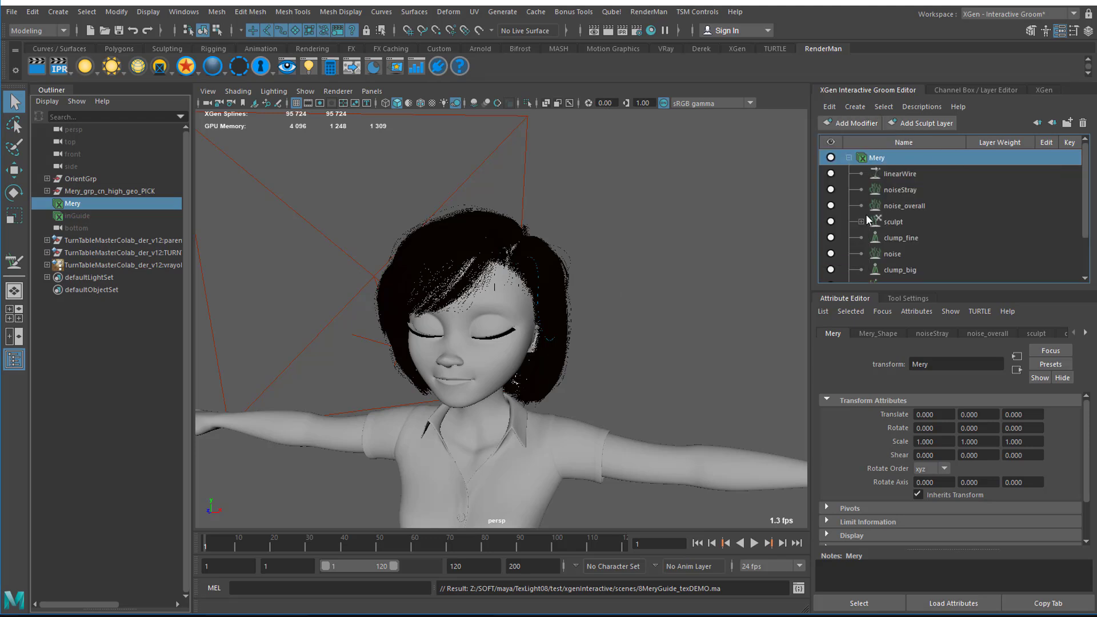
click(895, 174)
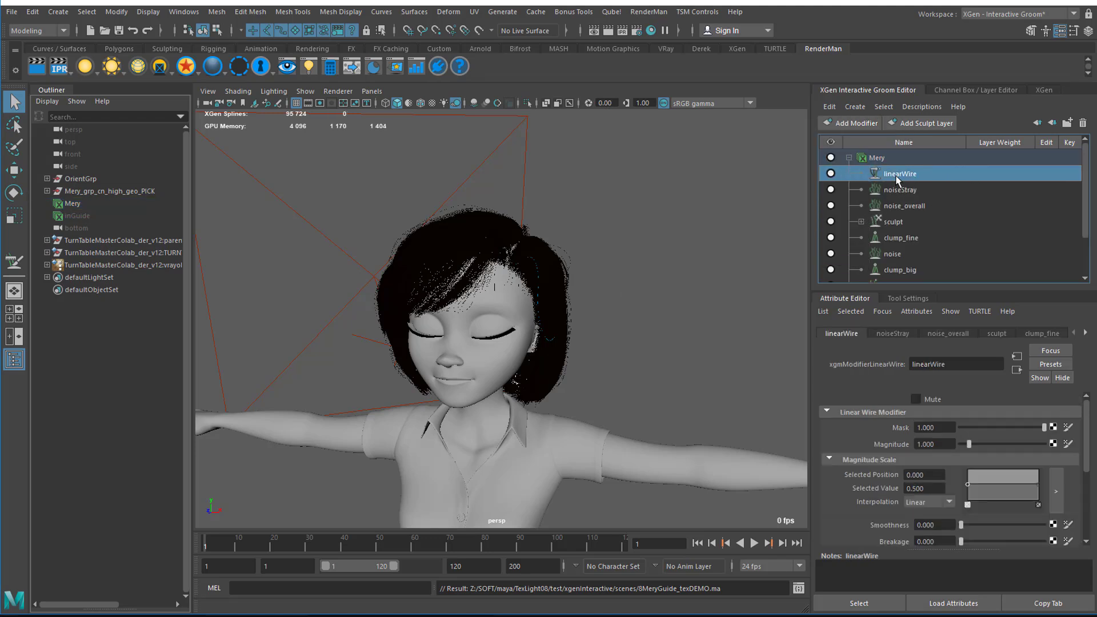
drag(1088, 461, 1089, 518)
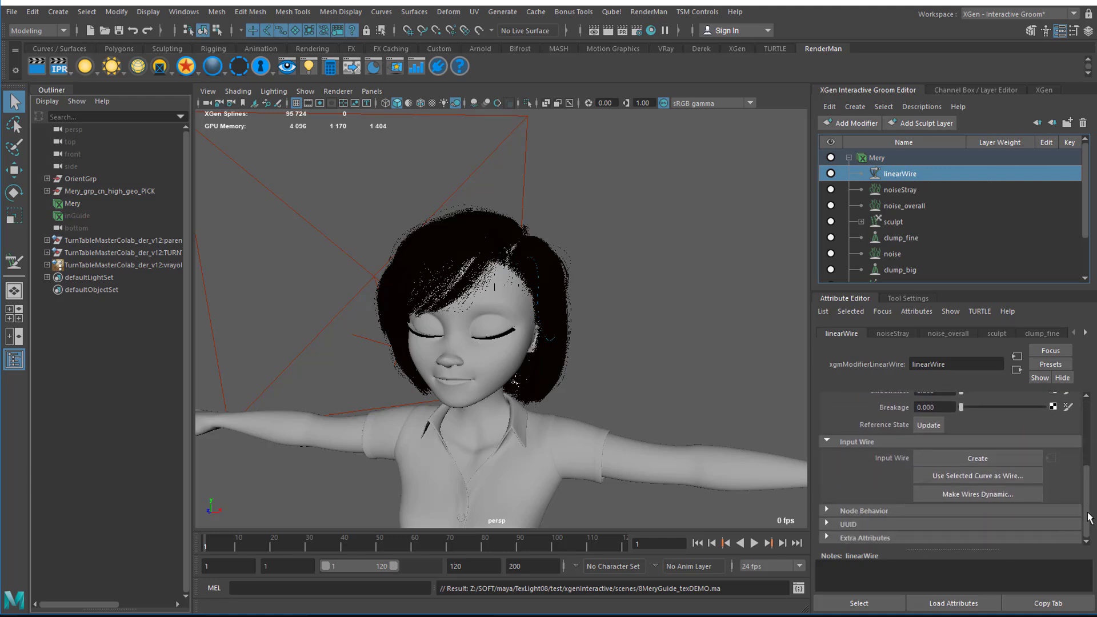
click(972, 457)
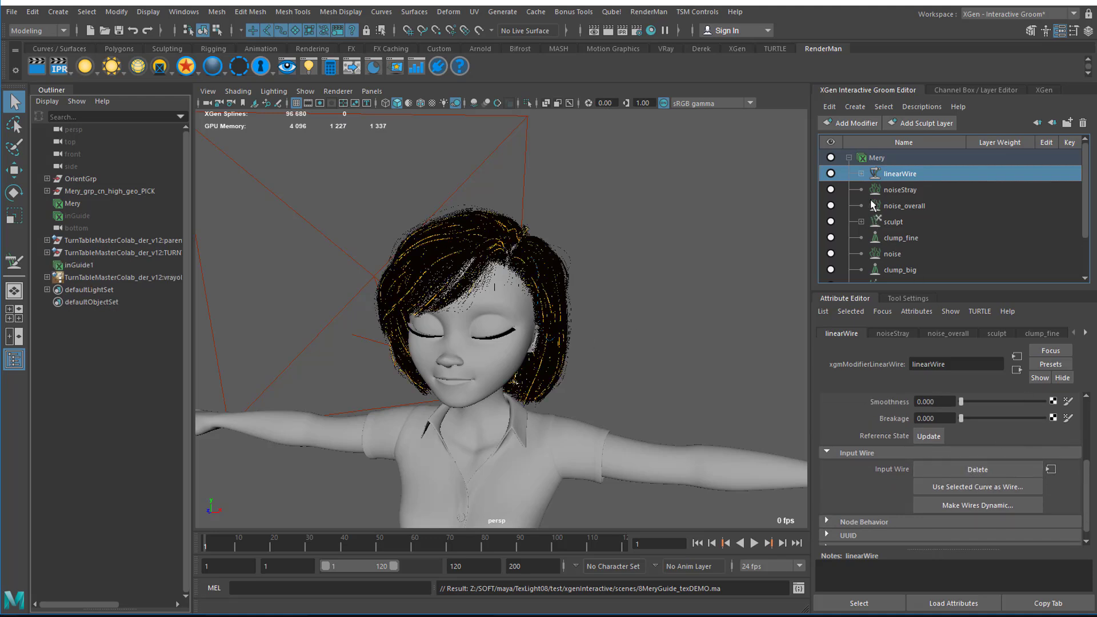
Hide the Mery description and select inGuide1_base in the expanded input wire hierarchy of the linear wire modifier
click(861, 173)
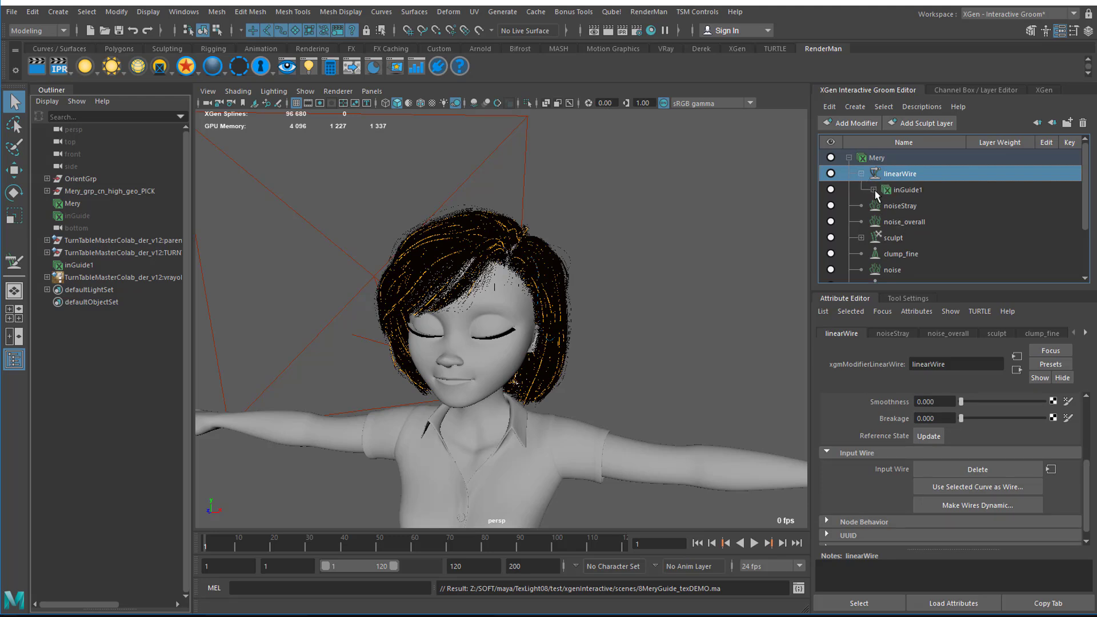
click(874, 190)
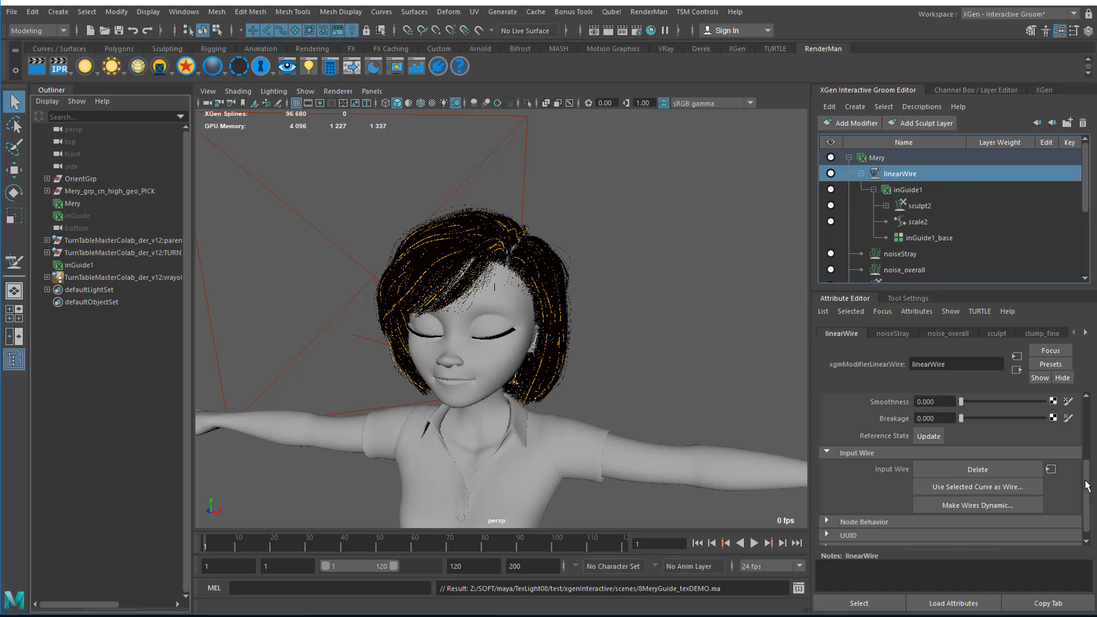
click(938, 239)
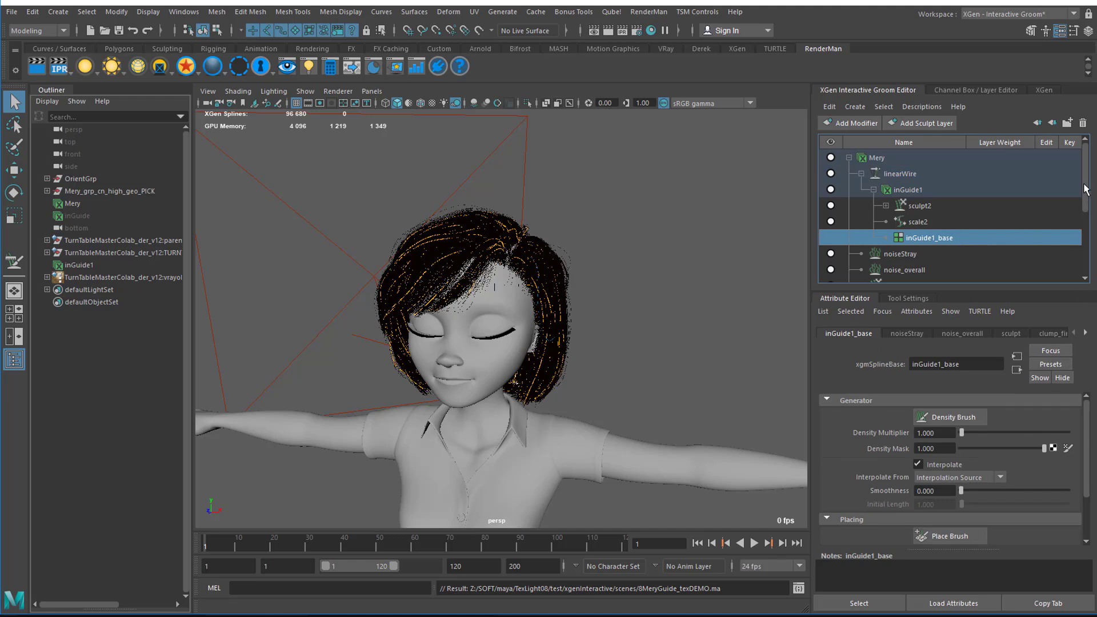
click(832, 160)
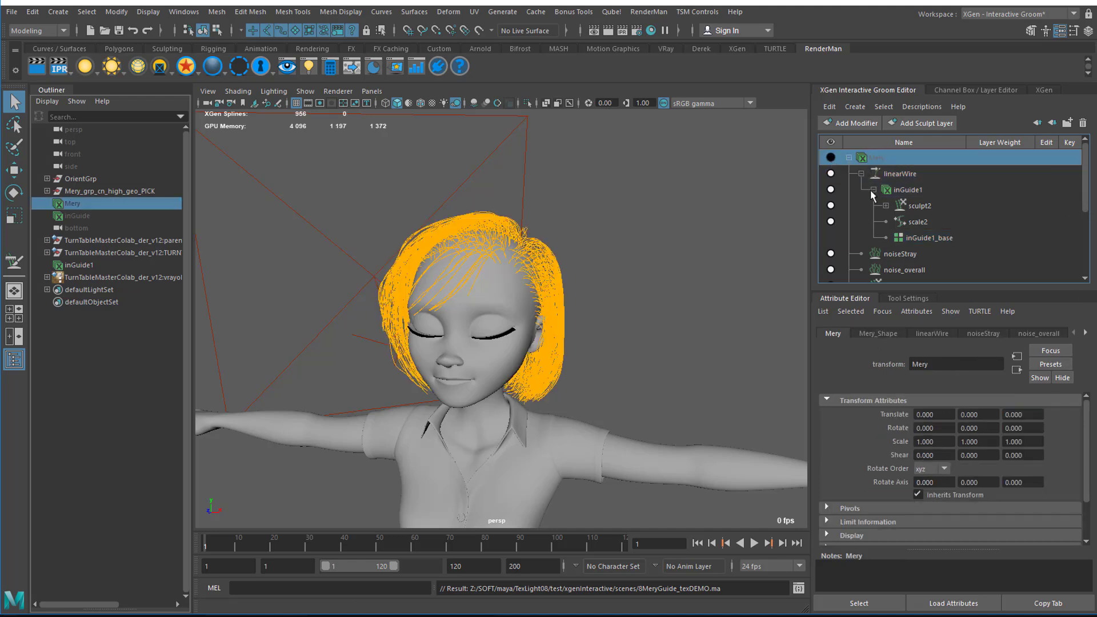
click(927, 239)
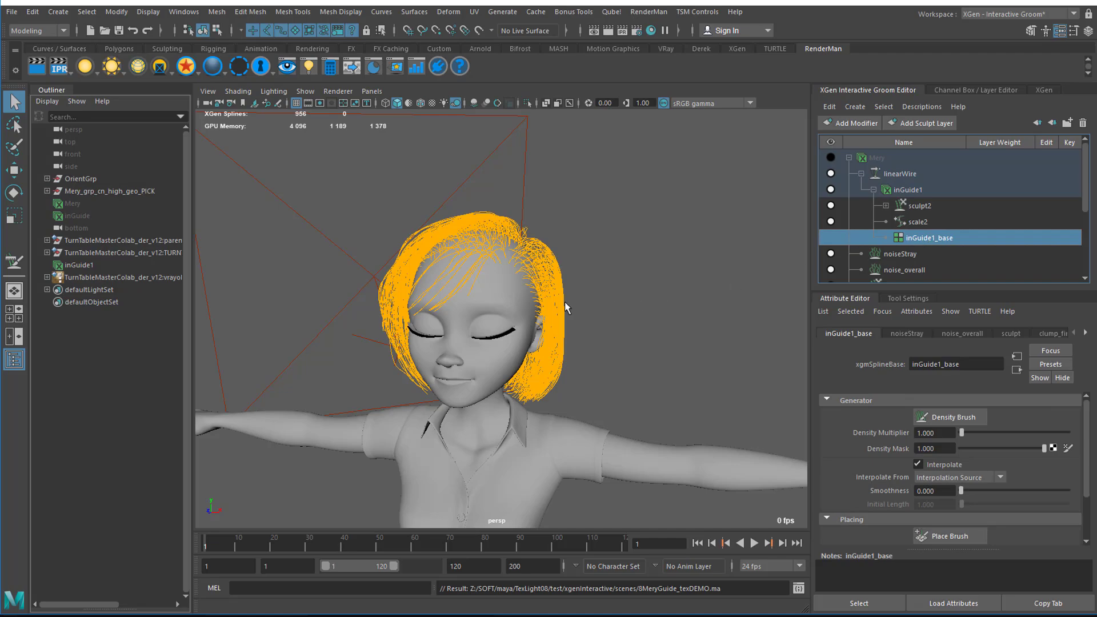
Set the Density Multiplier of inGuide1_base to 0.5
alt+drag(575, 356, 557, 383)
alt+drag(506, 355, 562, 327)
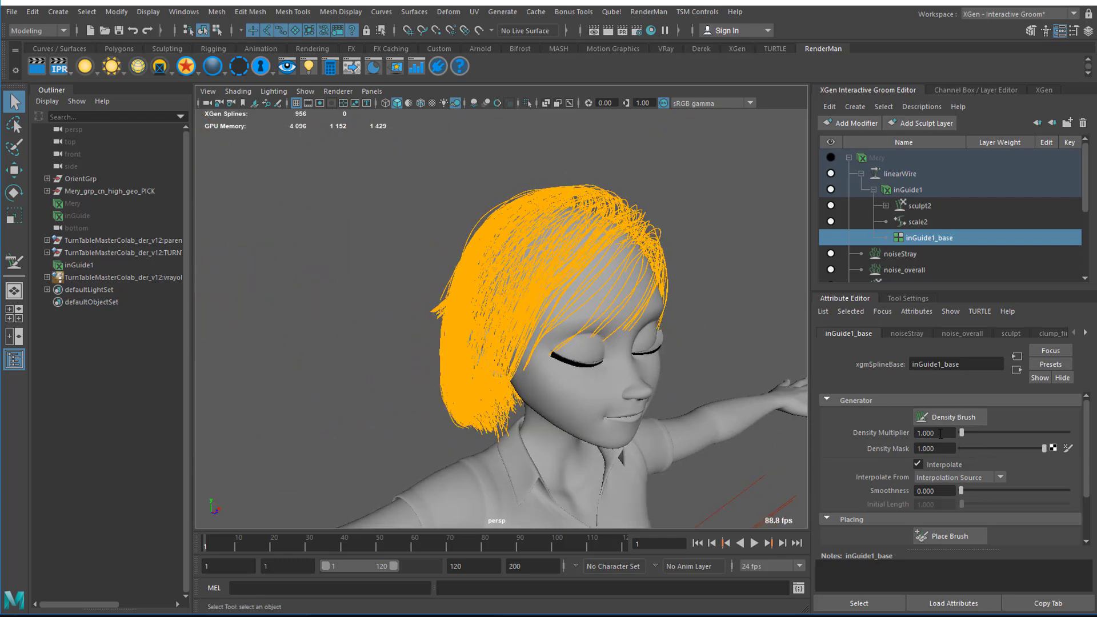
drag(940, 434, 899, 434)
text(.5)
key(Return)
alt+drag(502, 351, 435, 349)
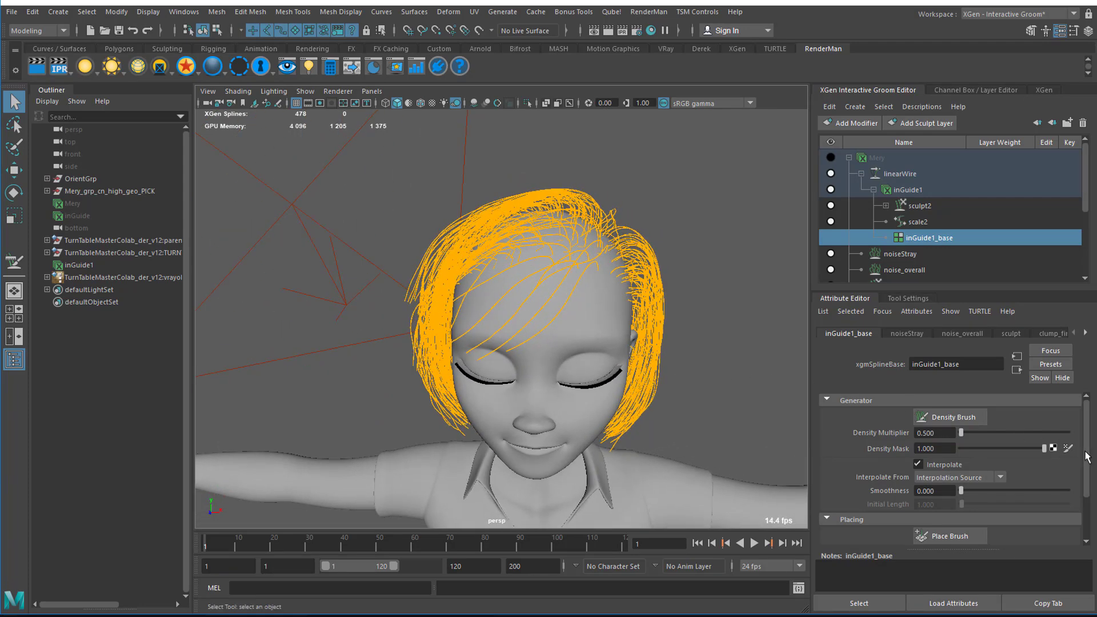
Activate the Place Brush for inGuide1_base with Interpolate From set to Interpolation Source
drag(1088, 461, 1089, 497)
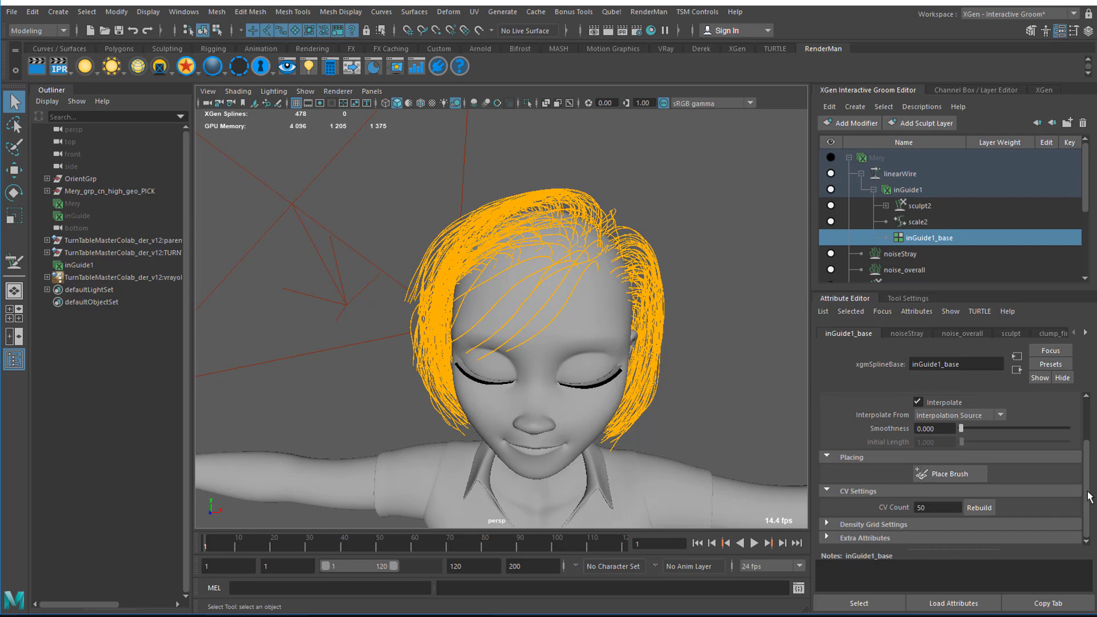
click(950, 474)
alt+drag(640, 297, 680, 231)
right_click(680, 231)
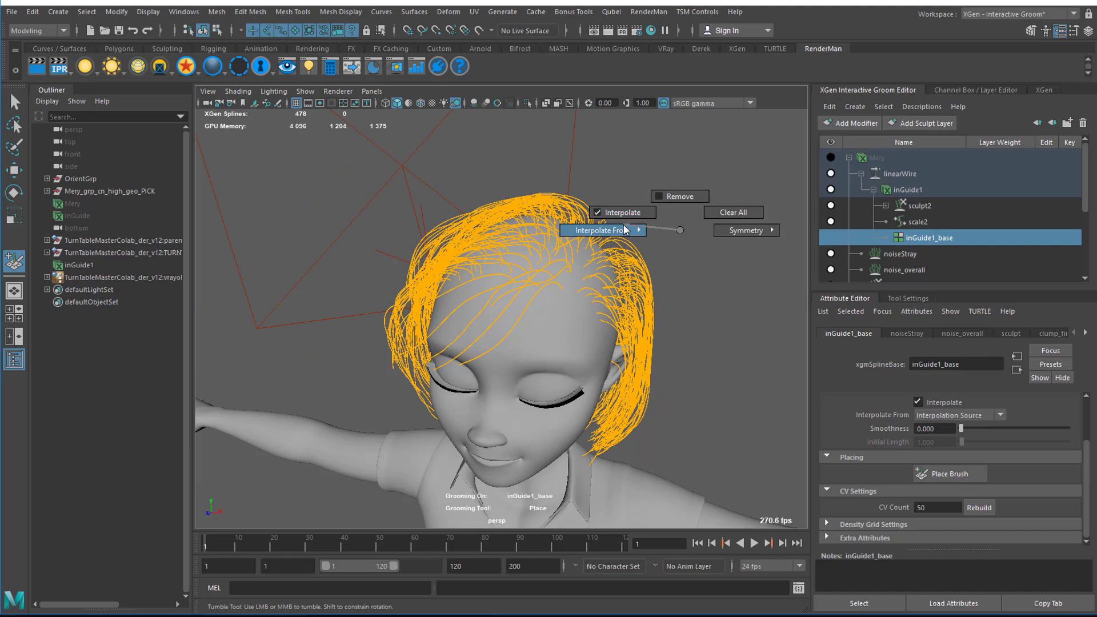
mouse_move(624, 228)
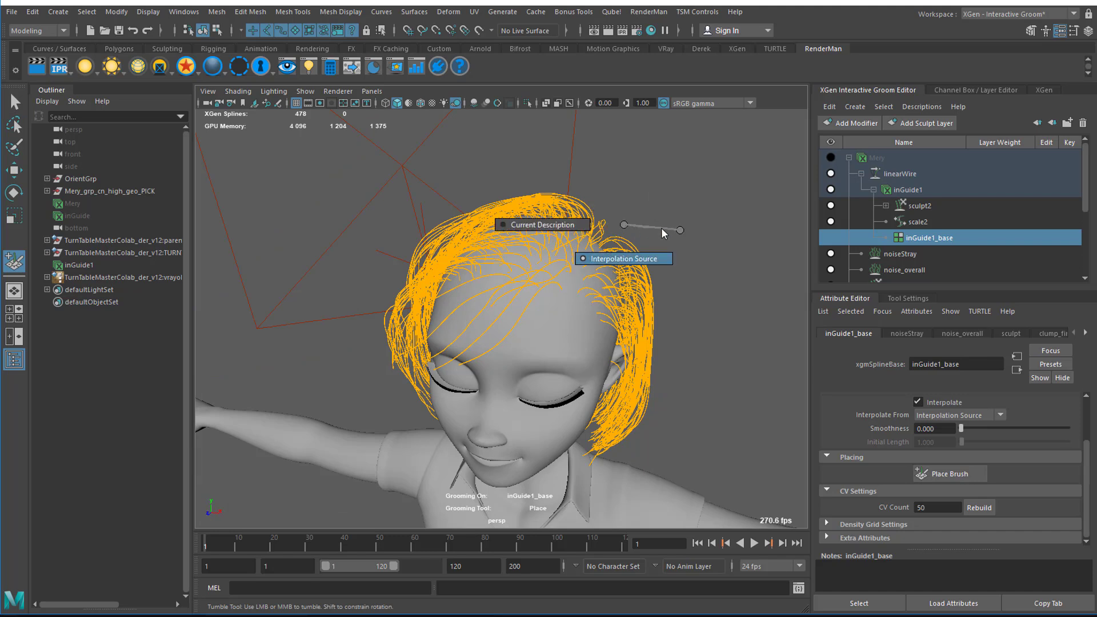
click(626, 259)
right_click(681, 231)
click(620, 232)
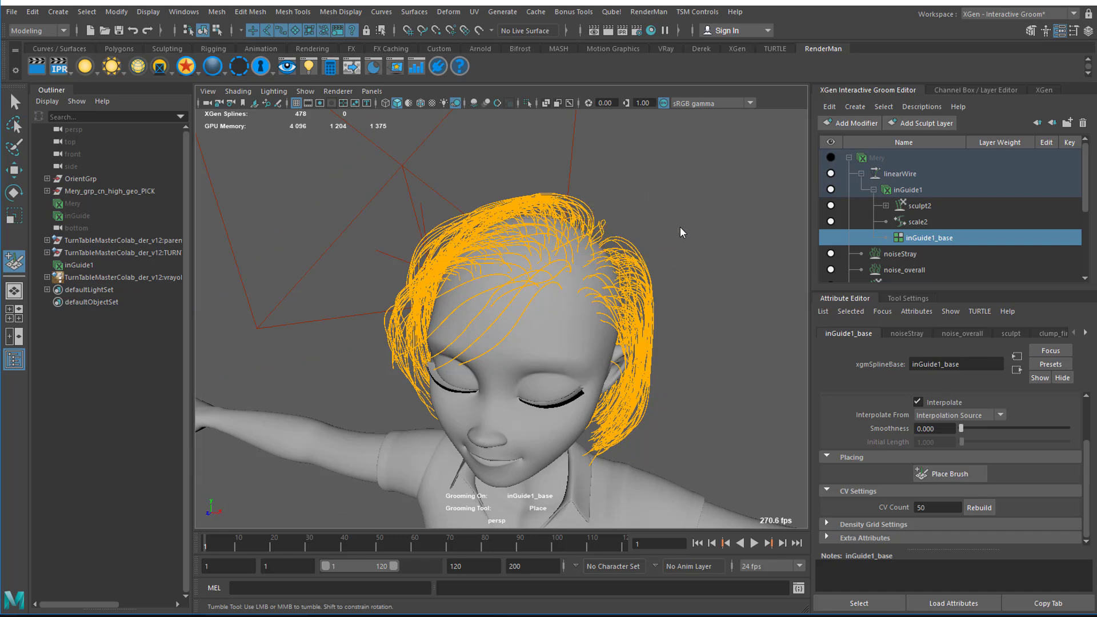
Place several extra guide splines on the scalp around the sparse area above the forehead
click(541, 281)
mouse_move(546, 308)
alt+mouse_down()
mouse_move(544, 367)
mouse_move(572, 323)
alt+mouse_up()
click(566, 320)
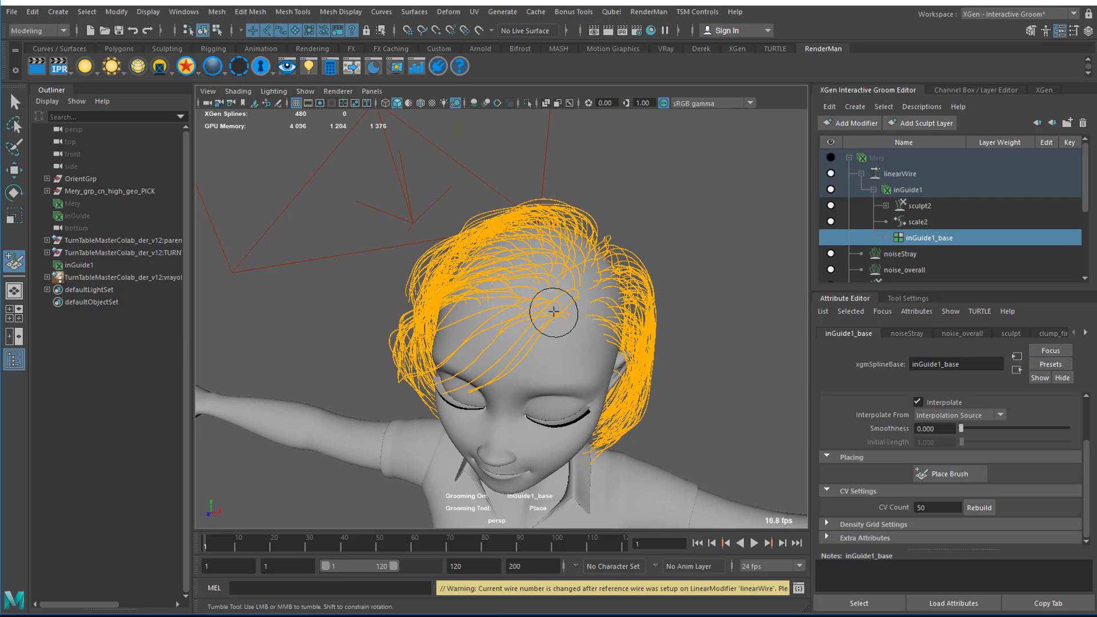
mouse_move(554, 312)
mouse_down()
mouse_move(509, 308)
mouse_move(558, 316)
mouse_move(524, 299)
mouse_move(576, 346)
mouse_move(628, 345)
mouse_move(546, 322)
mouse_move(650, 316)
mouse_move(532, 320)
mouse_up()
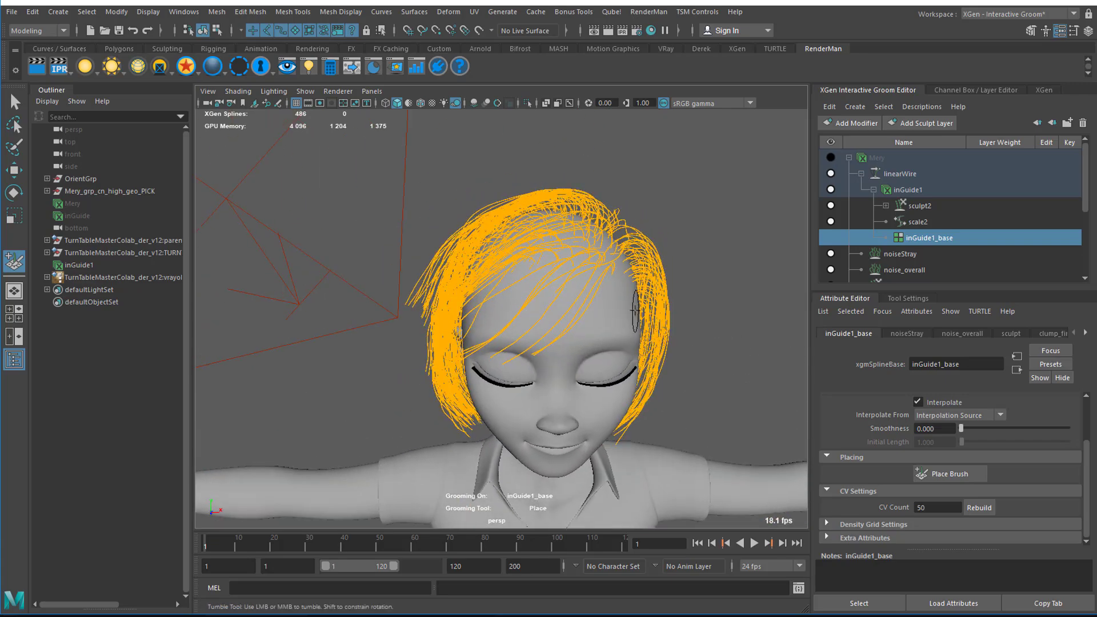
Start a cache export for the inGuide1 description and go to the xgenInteractive project's cache folder
click(900, 175)
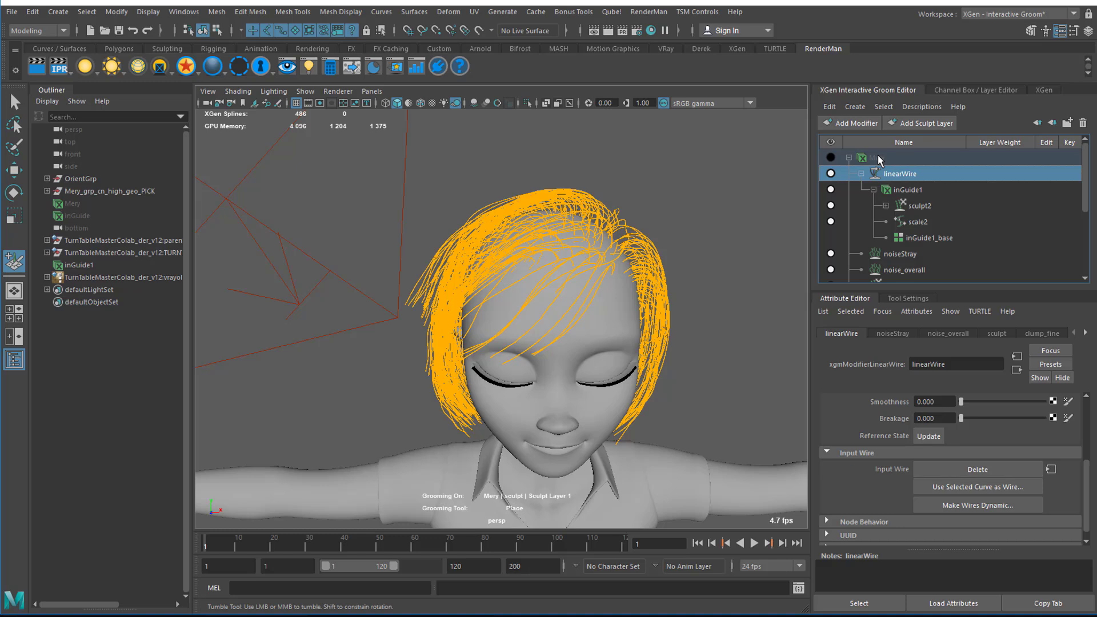
click(907, 193)
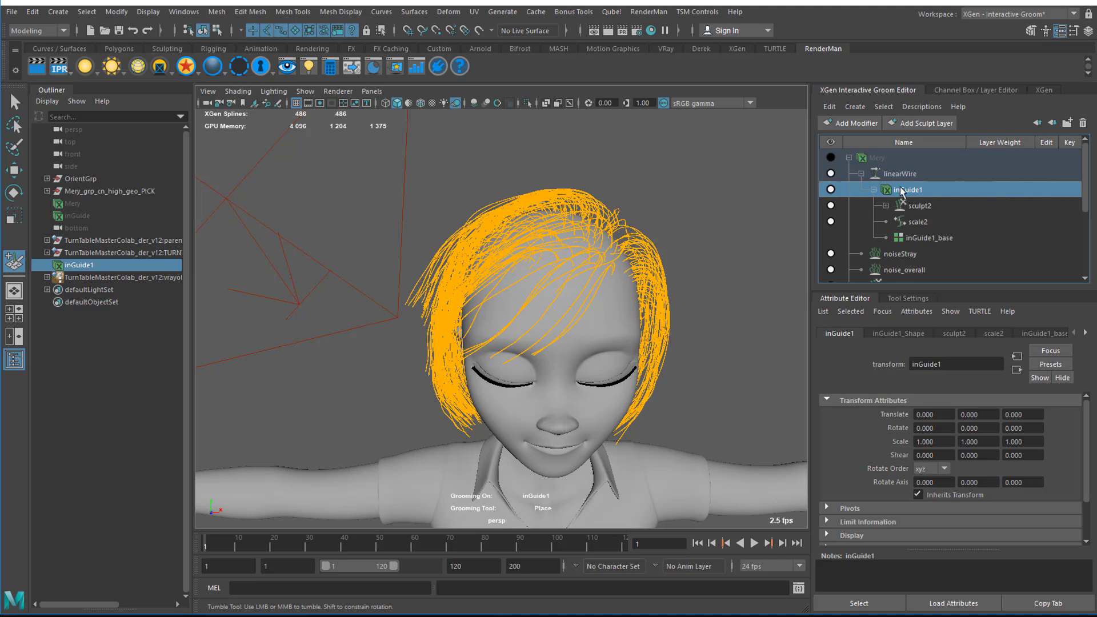
click(924, 106)
mouse_move(932, 142)
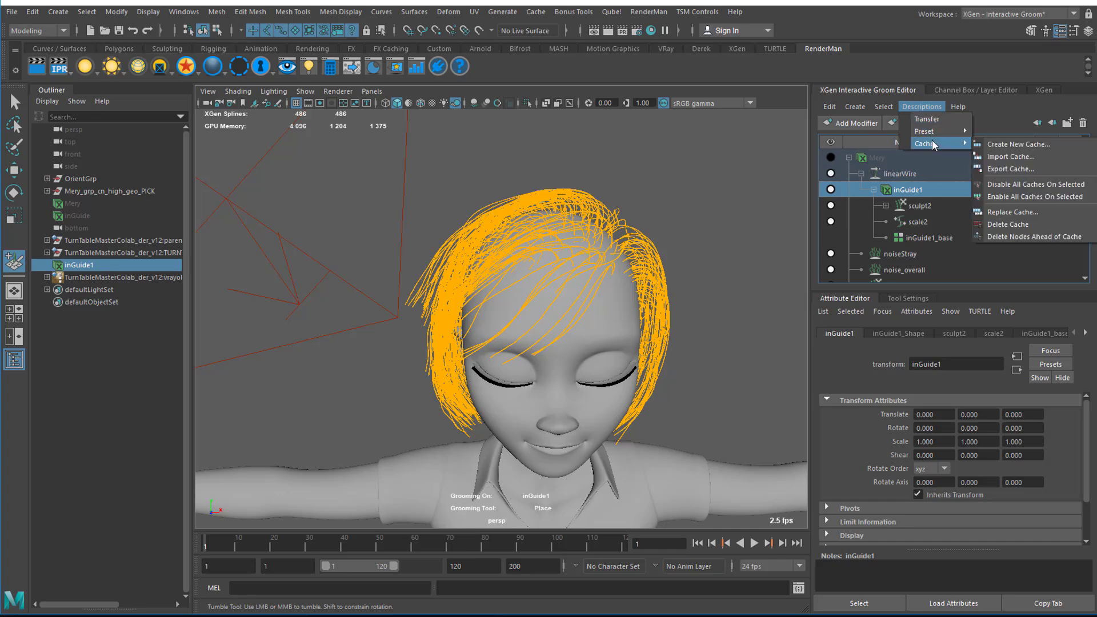
click(1006, 168)
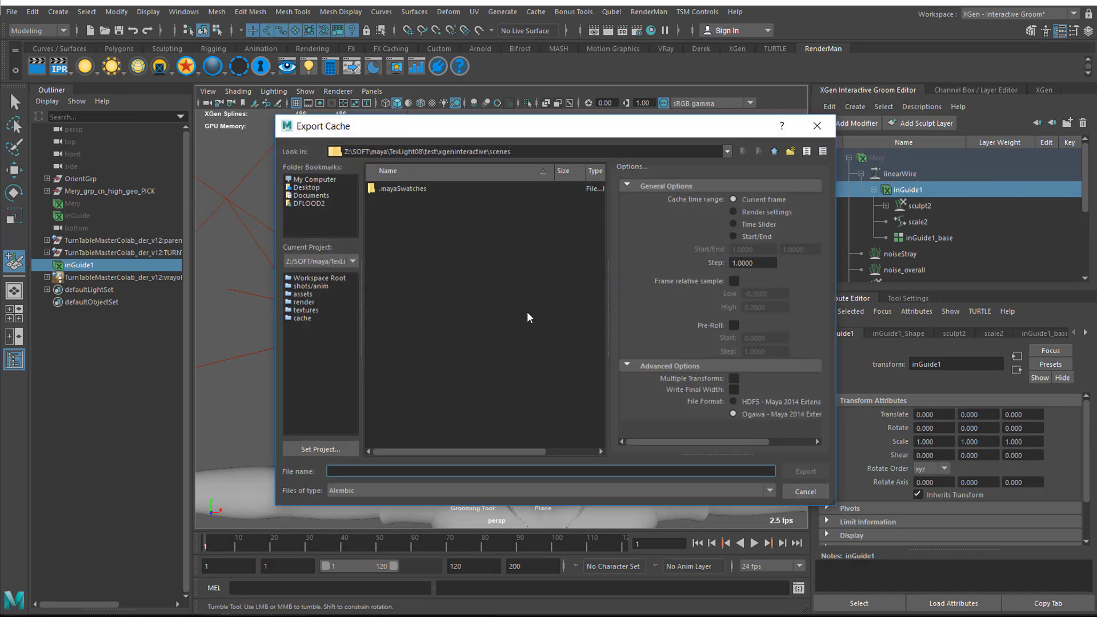
click(775, 152)
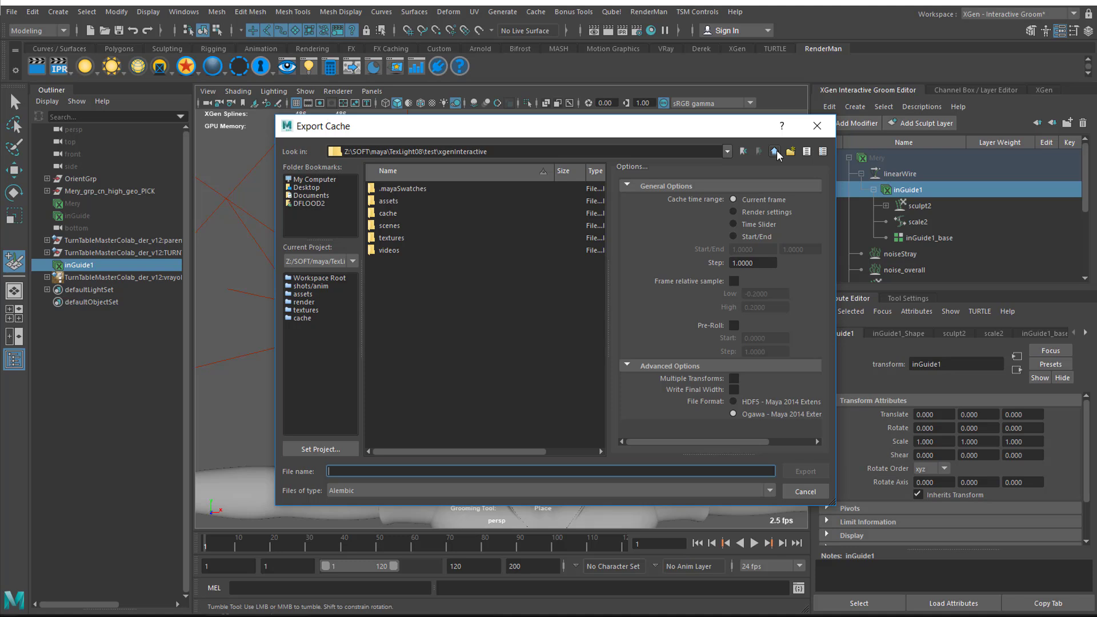
double_click(387, 213)
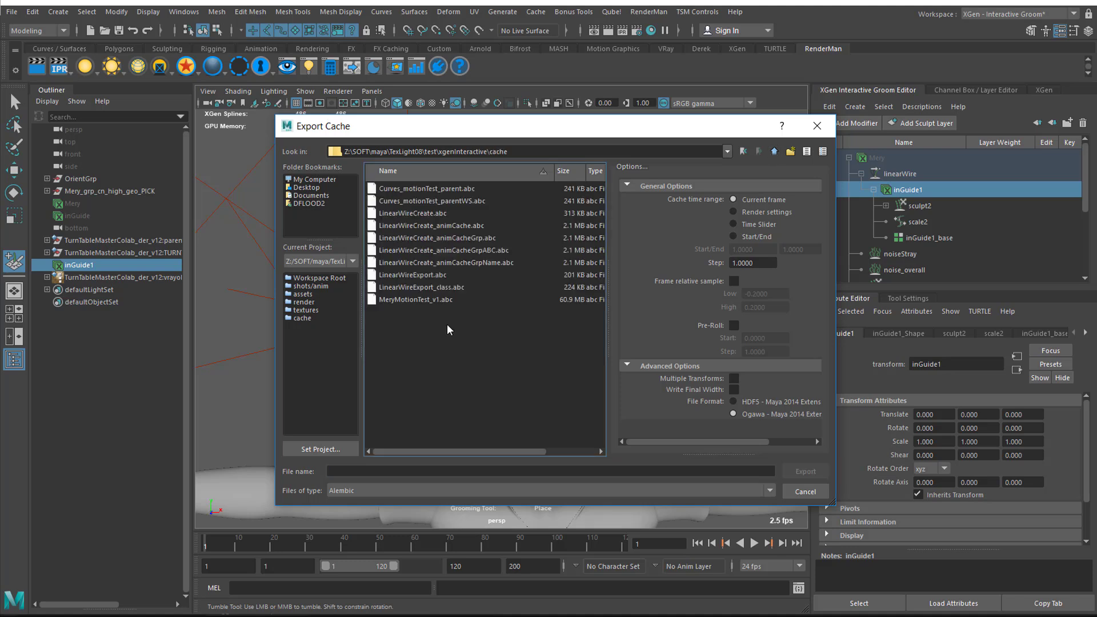
Export the current frame as an Alembic cache named MeryWireExportDemo with Multiple Transforms and Write Final Width enabled
click(376, 470)
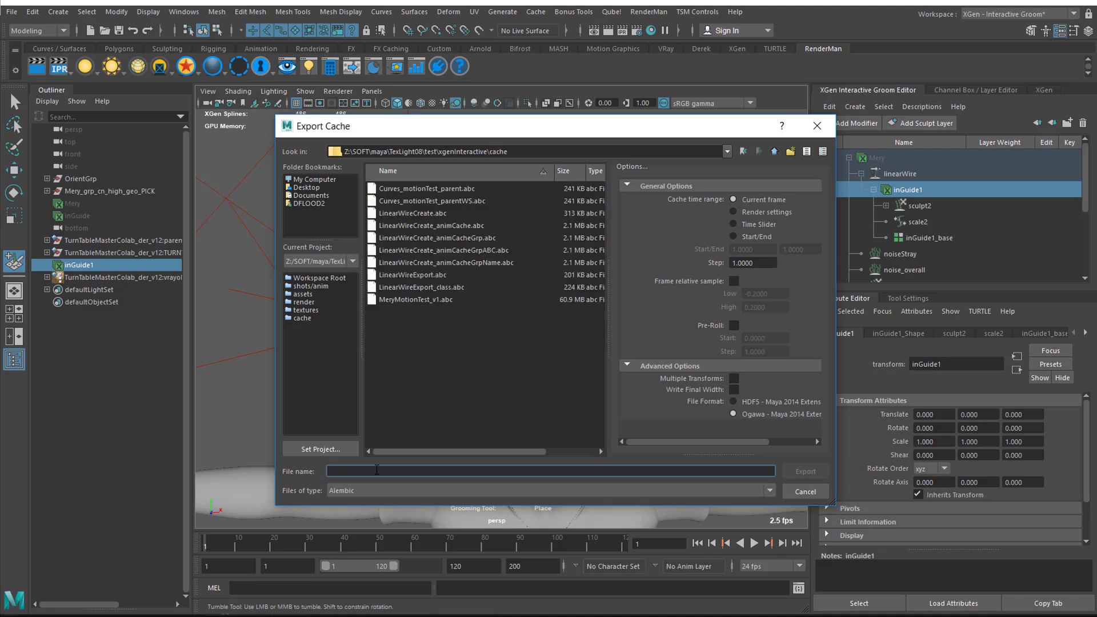
text(Mery)
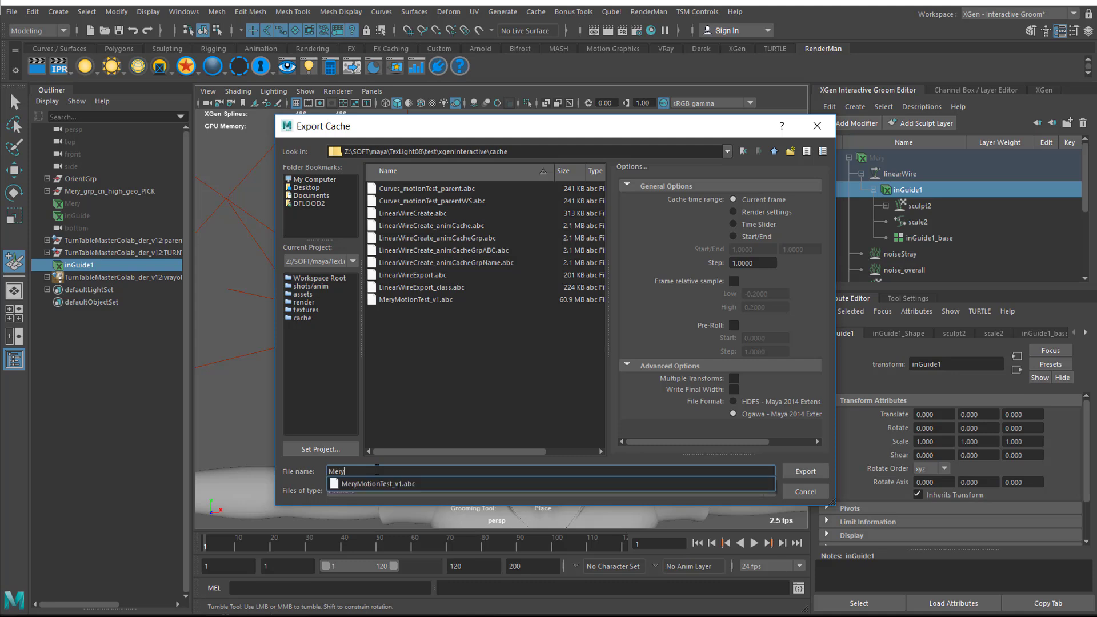
text(WireExportDemo)
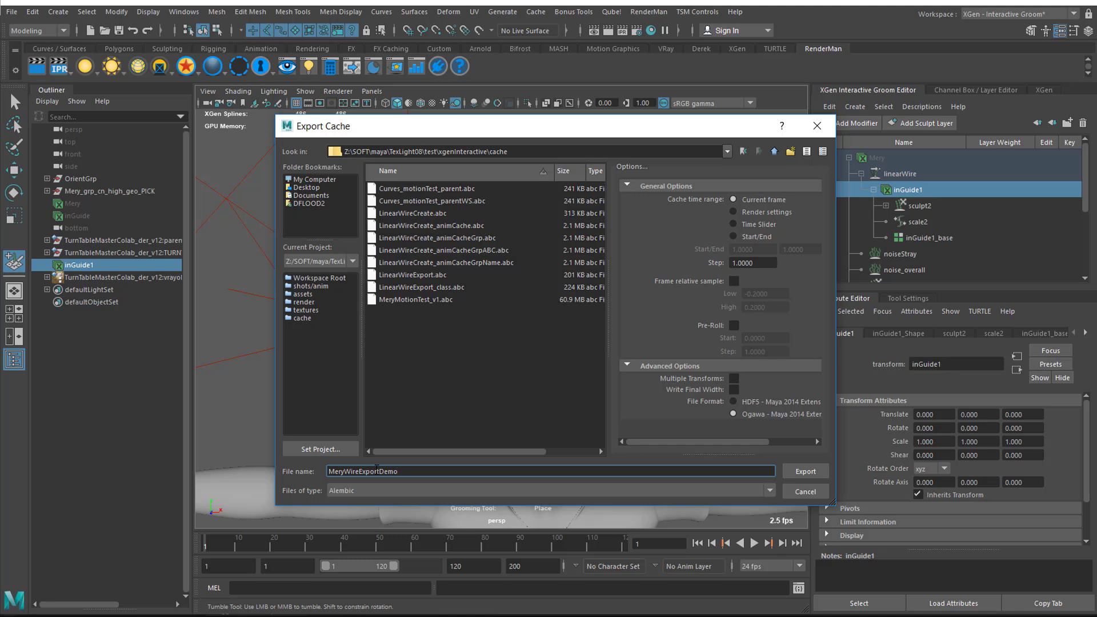
drag(839, 383, 910, 376)
click(811, 379)
click(810, 389)
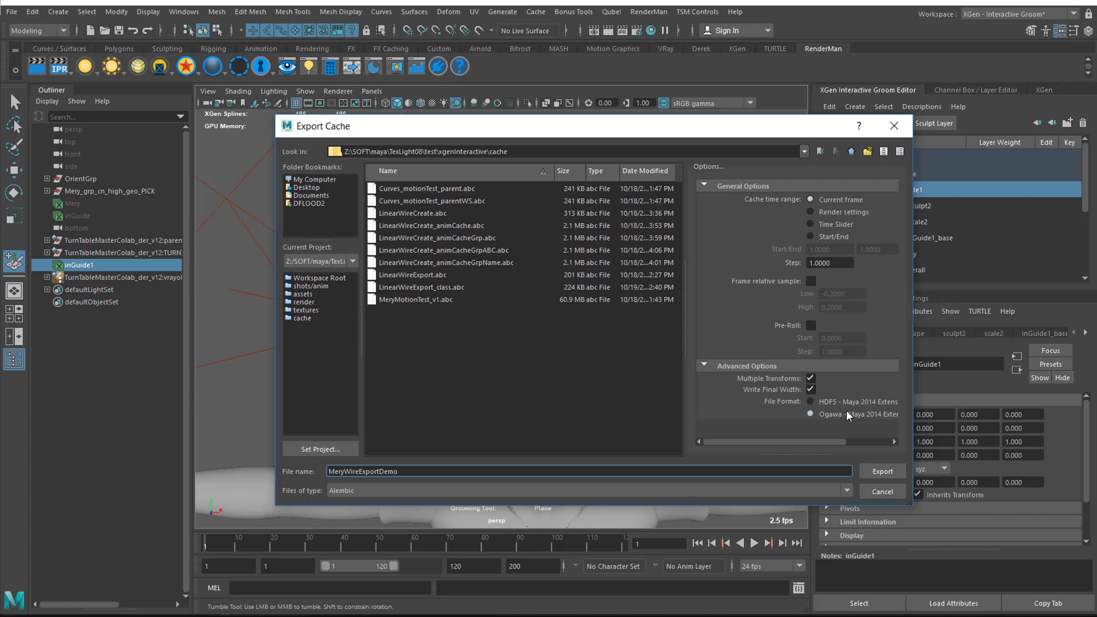
click(883, 472)
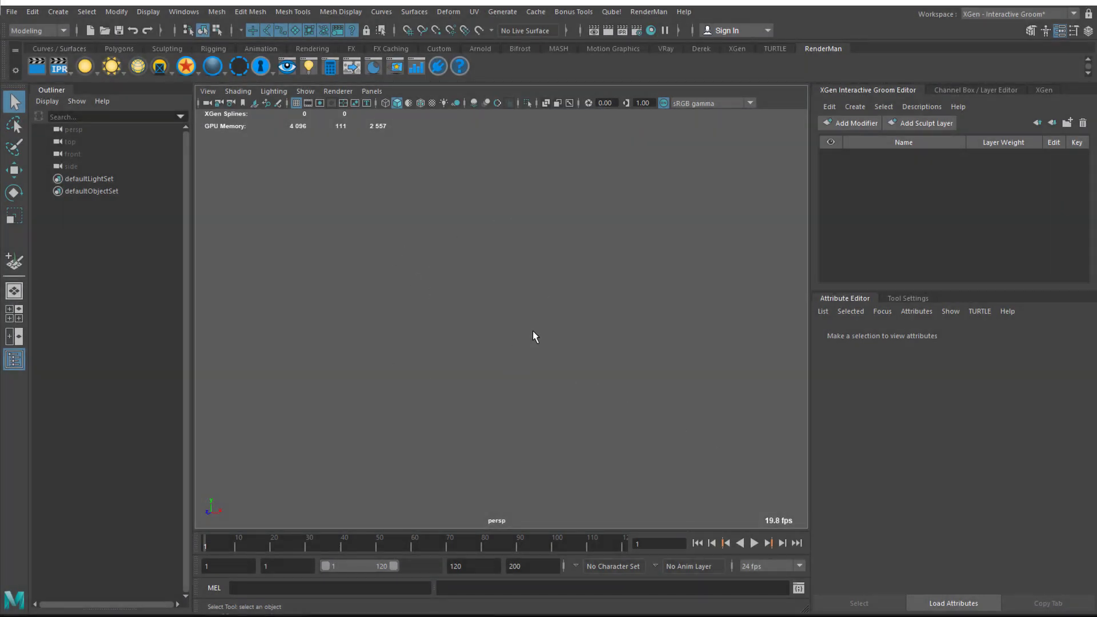
Import the Alembic file MeryWireExportDemo.abc into the empty scene and select the imported inGuide1 group
click(538, 12)
mouse_move(557, 40)
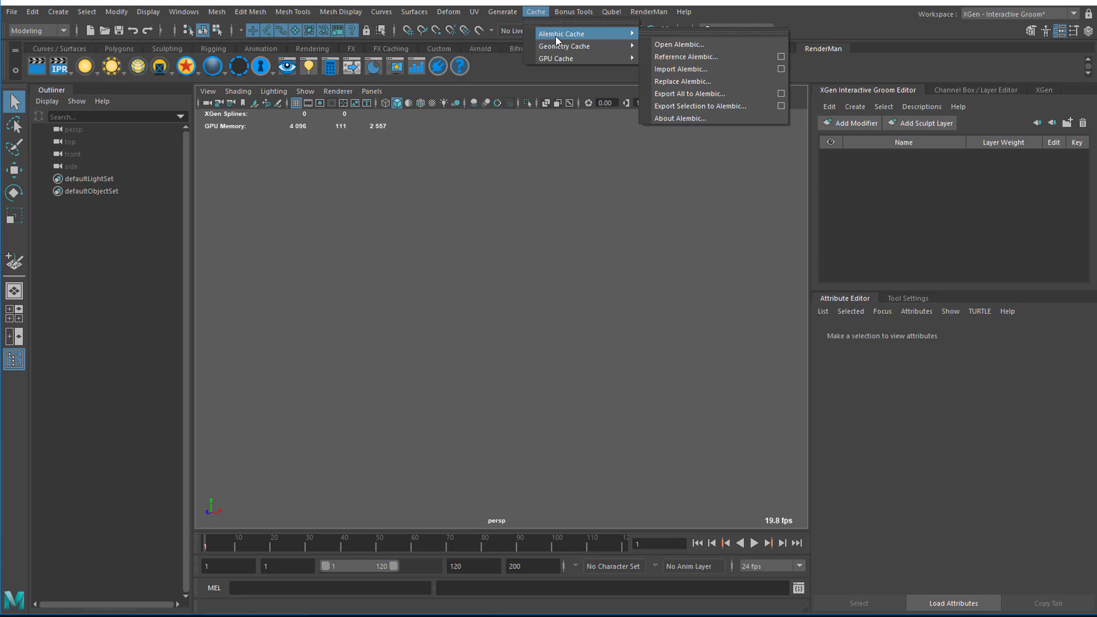
click(695, 72)
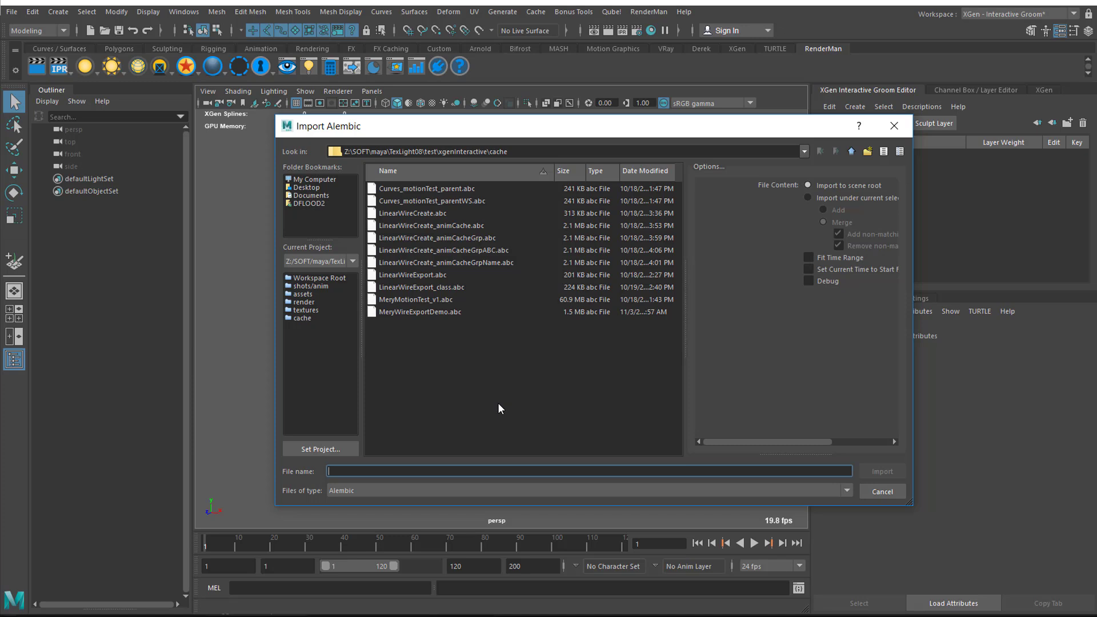
click(419, 312)
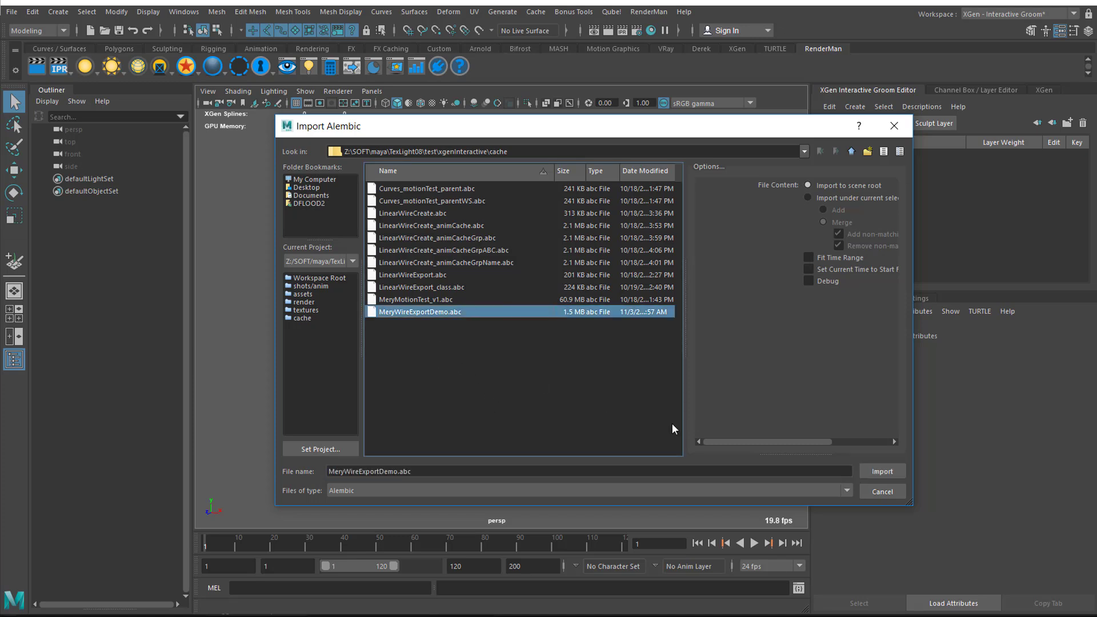
click(874, 471)
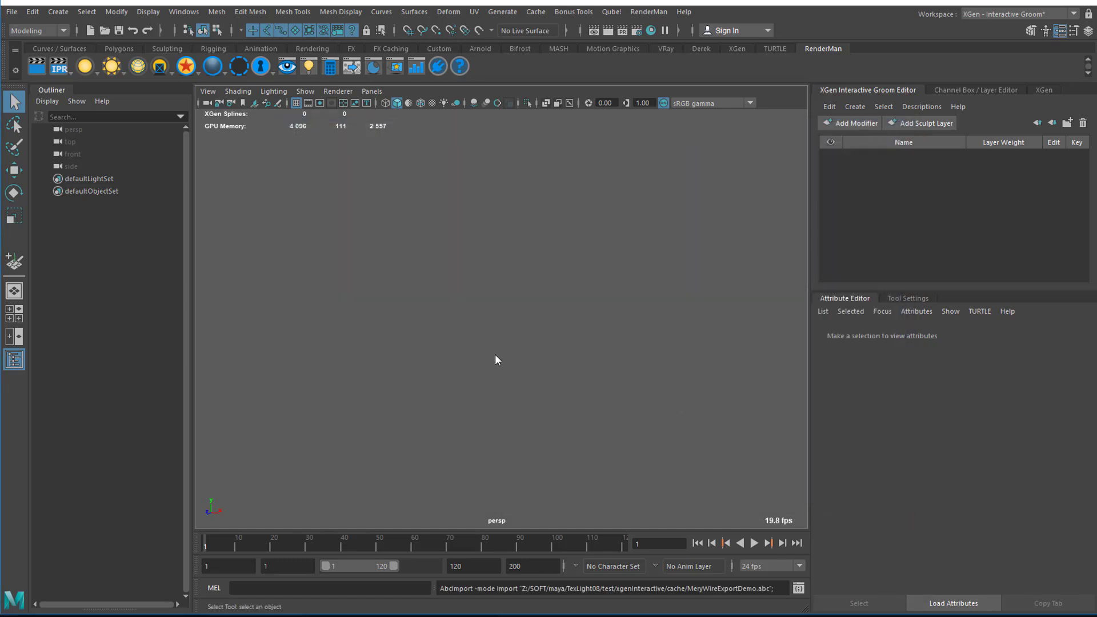
click(84, 179)
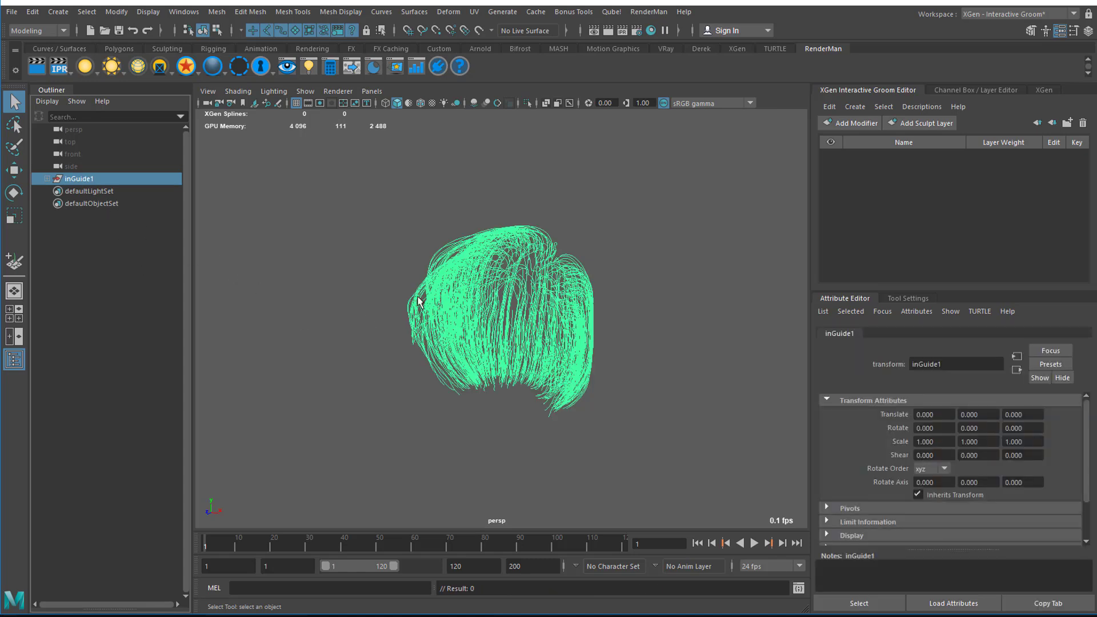
Add the prefix Mery_ to the names of the inGuide1 group and all its splines
click(47, 179)
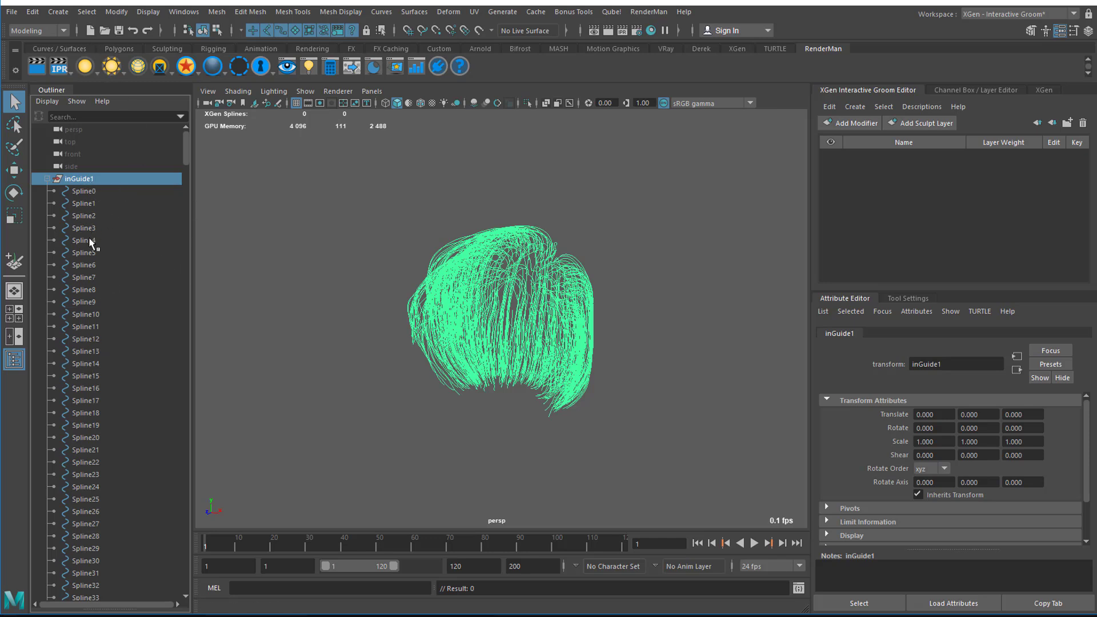
click(117, 12)
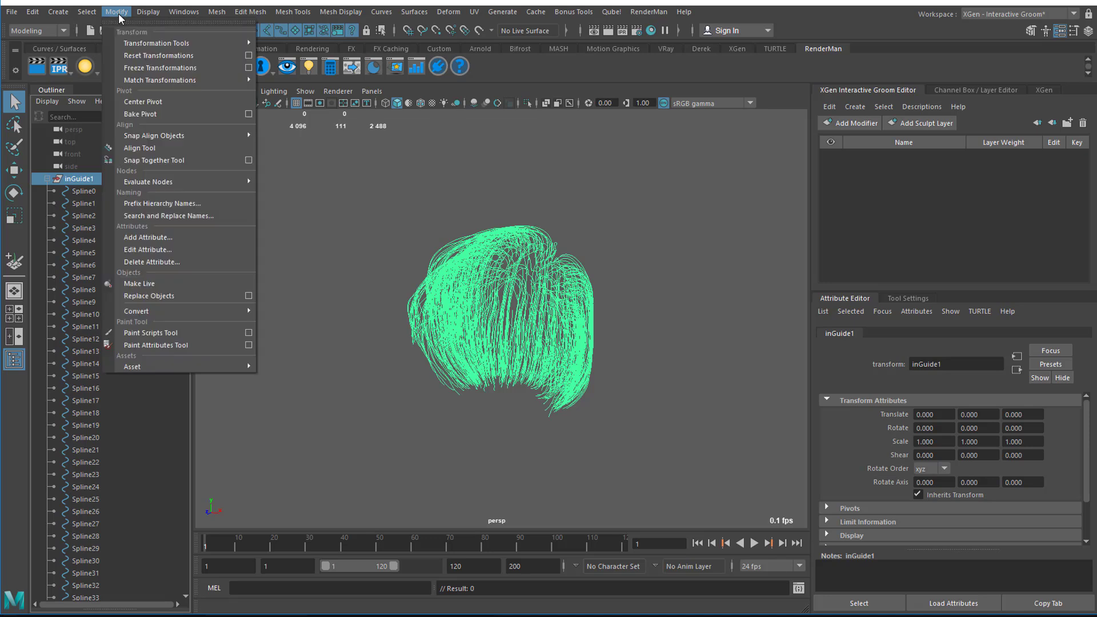
click(167, 202)
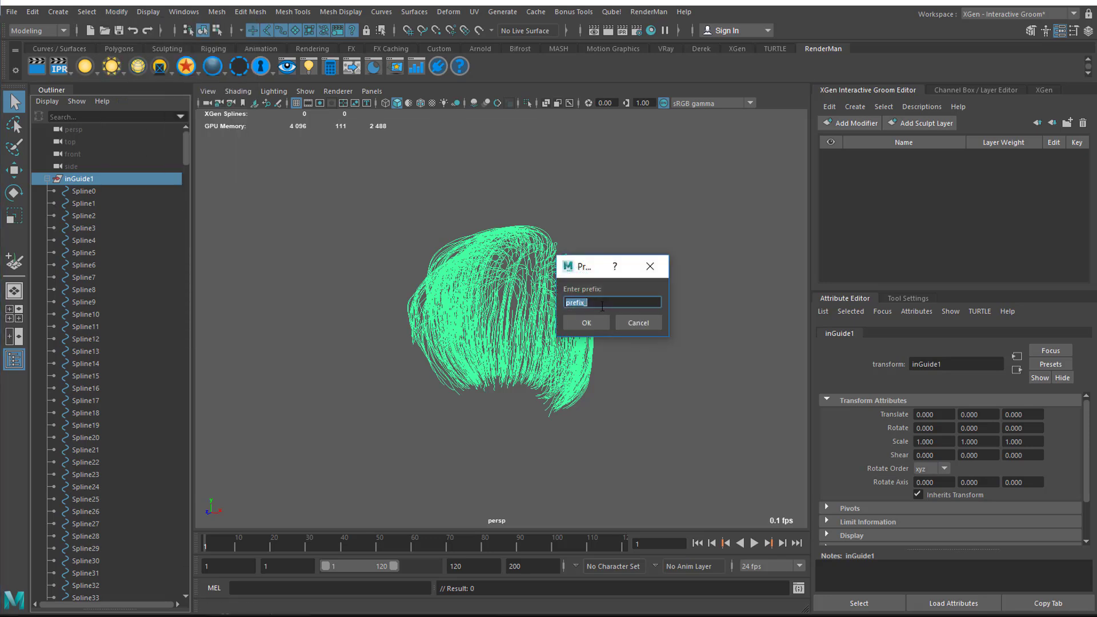
text(Mery_)
click(601, 323)
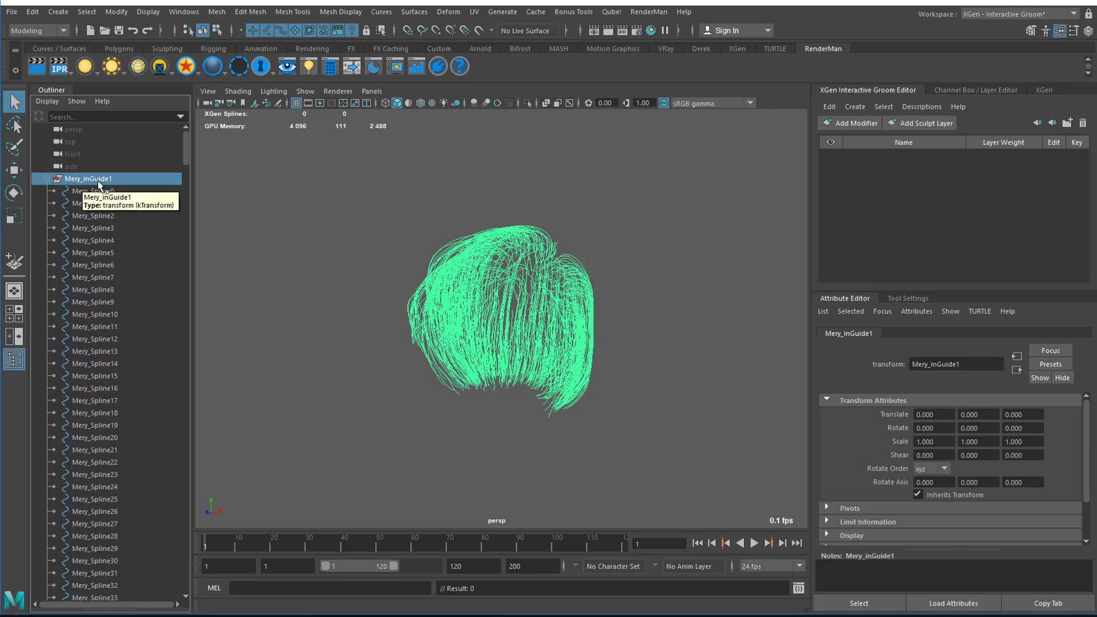
drag(184, 152, 186, 95)
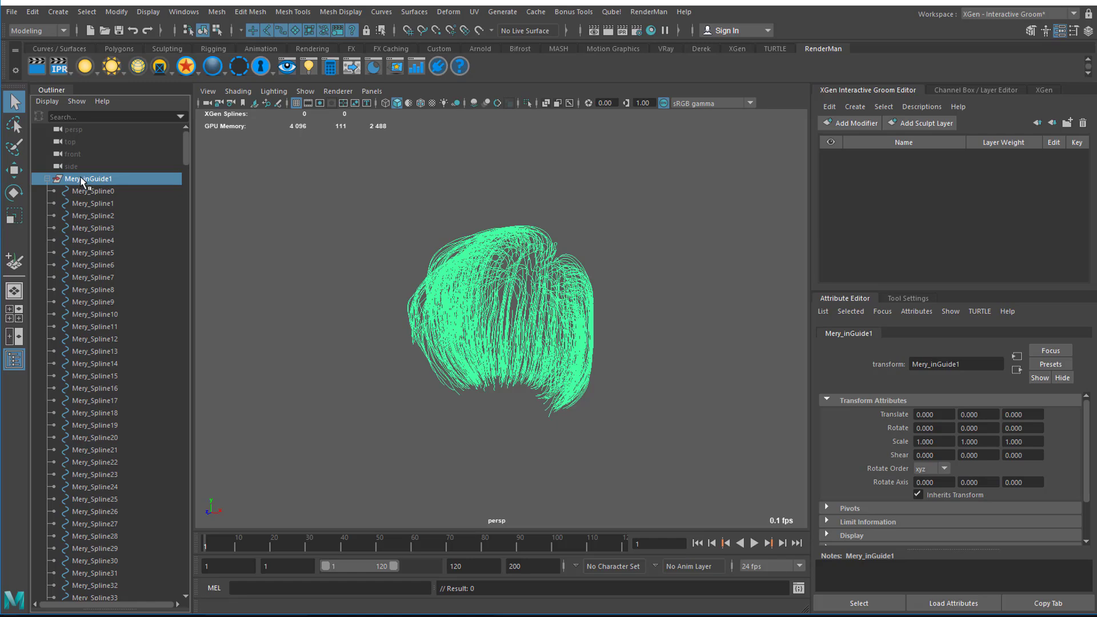
click(47, 180)
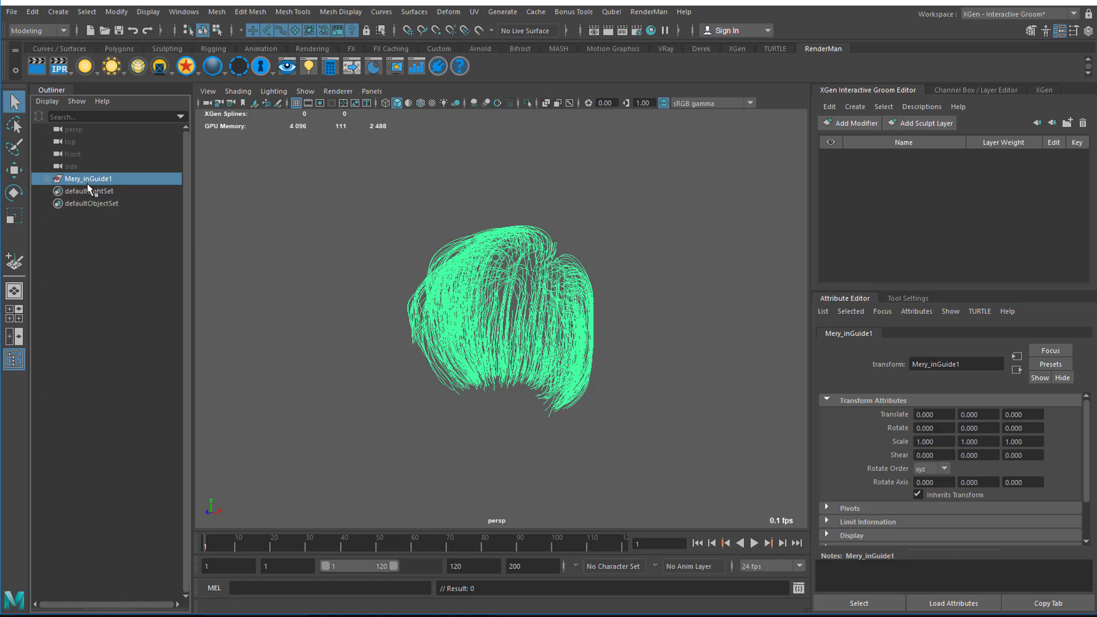
Start exporting the selected Mery_inGuide1 group with FBX export as the file type
click(12, 12)
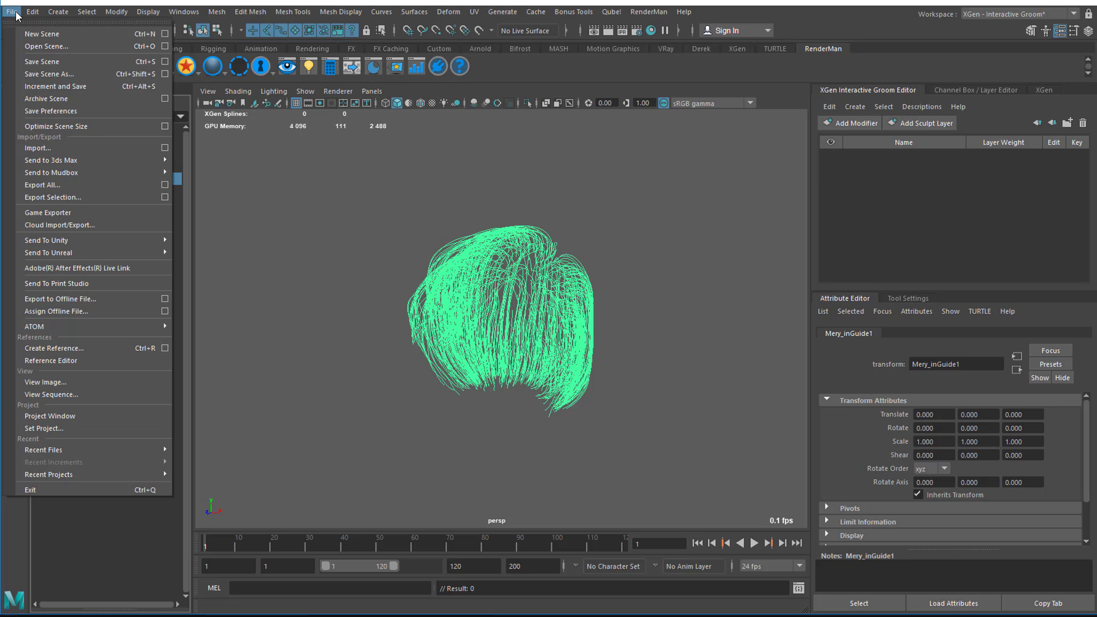
click(86, 197)
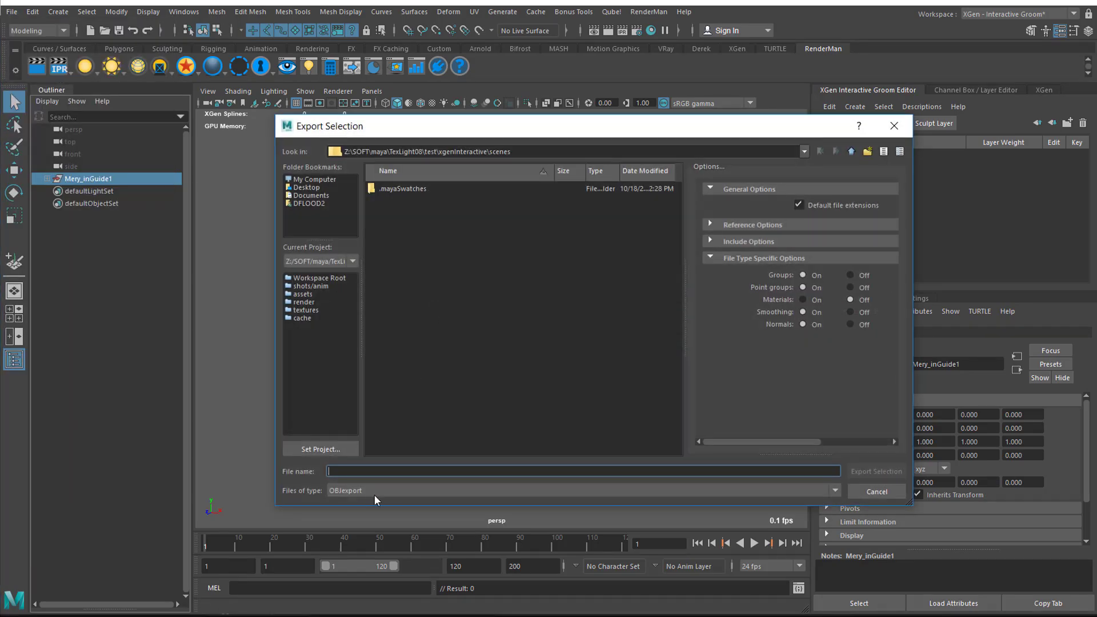
click(375, 495)
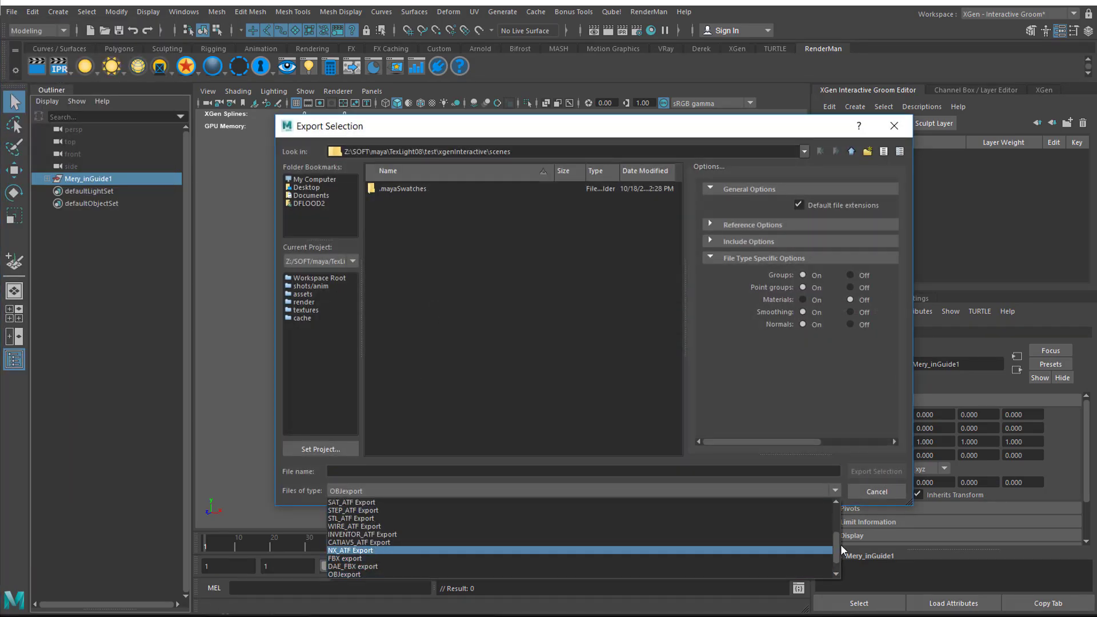
scroll(839, 546, down, 1)
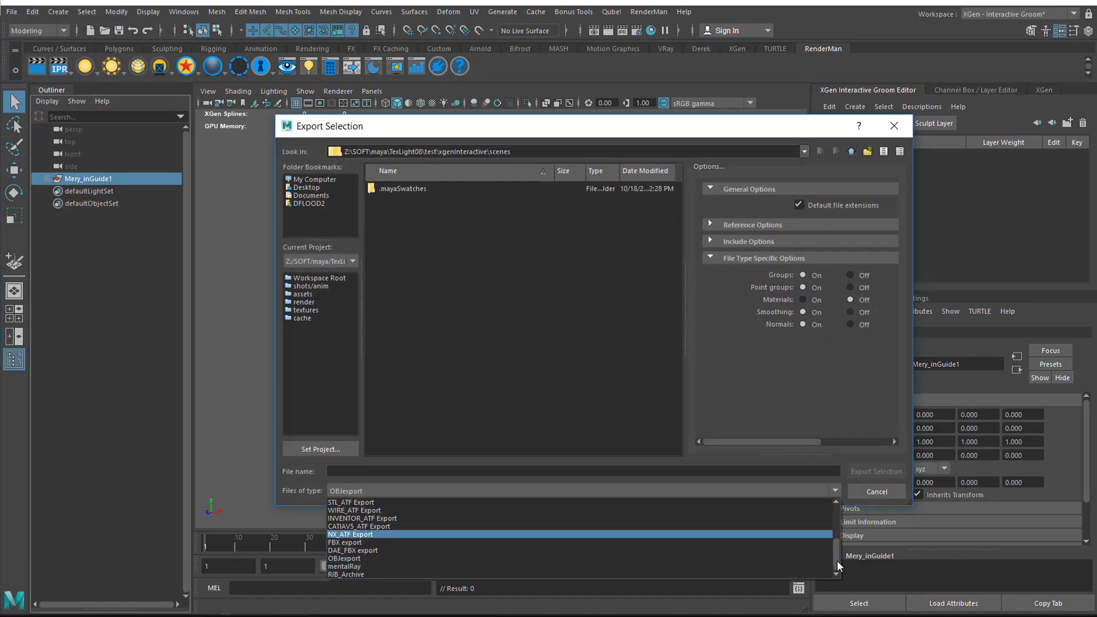
click(383, 543)
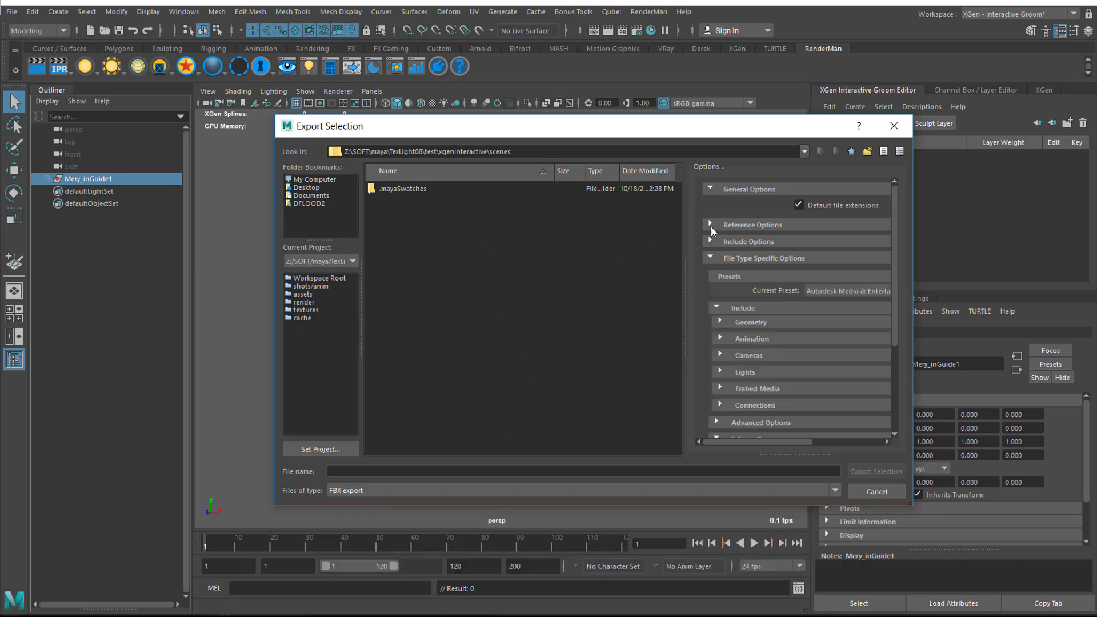
Export the selection into the xgenInteractive project's cache folder under the file name MeryWireDemo
click(852, 152)
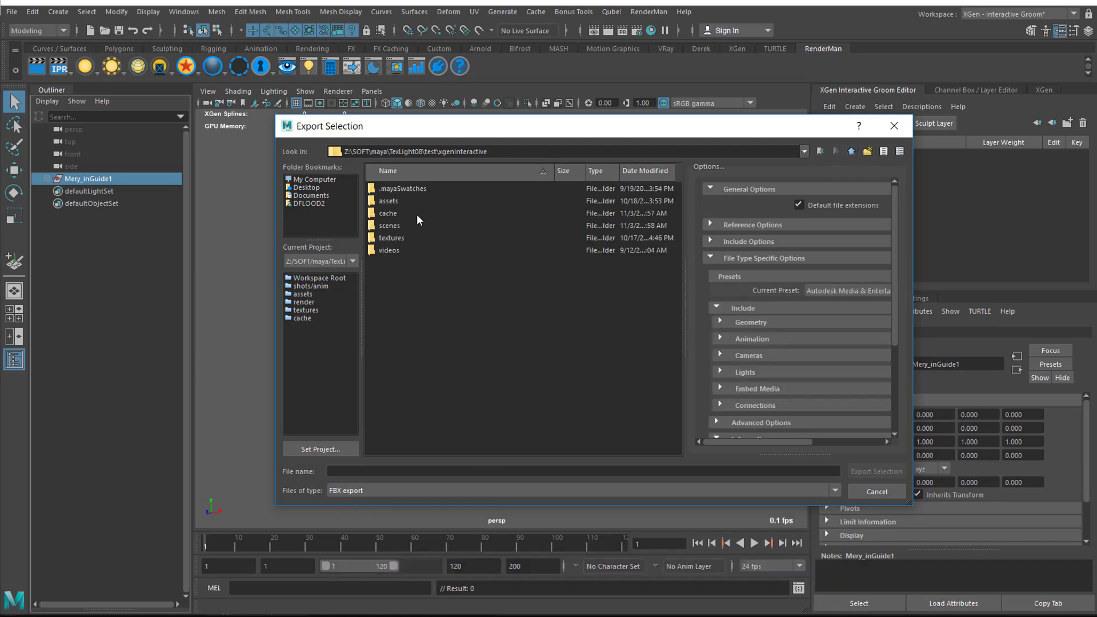
double_click(389, 214)
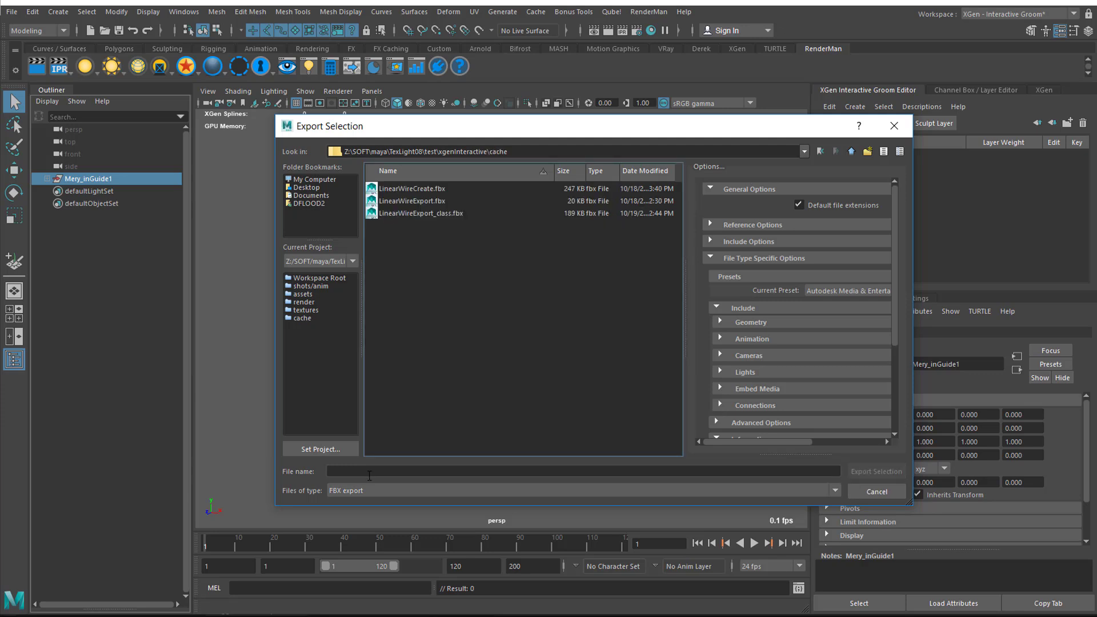
click(370, 470)
text(Mery)
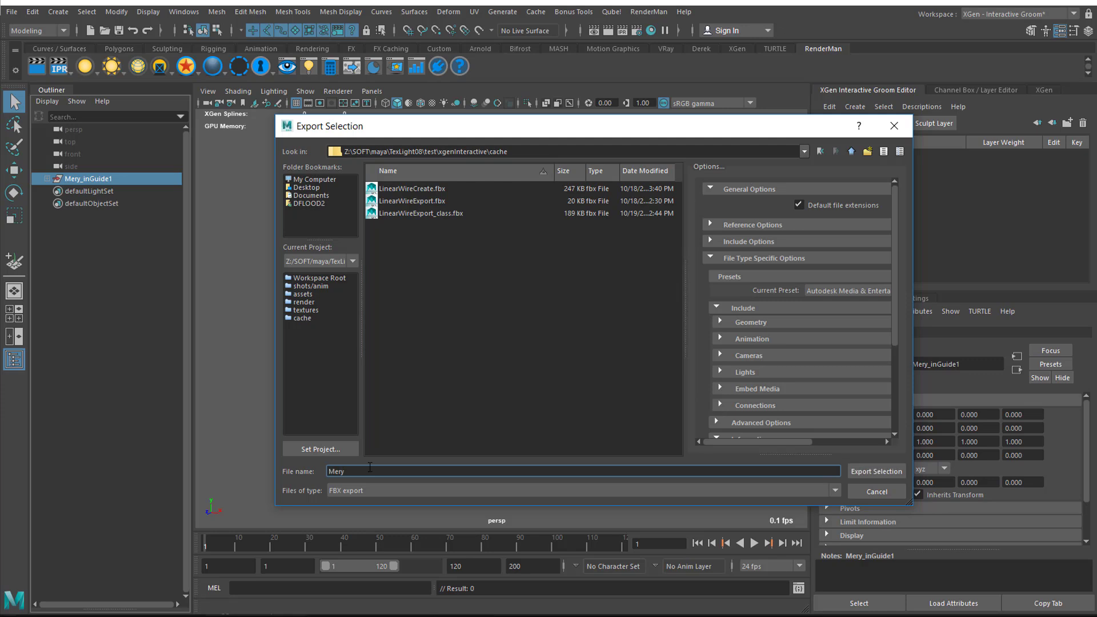
text(WireDemo)
key(Return)
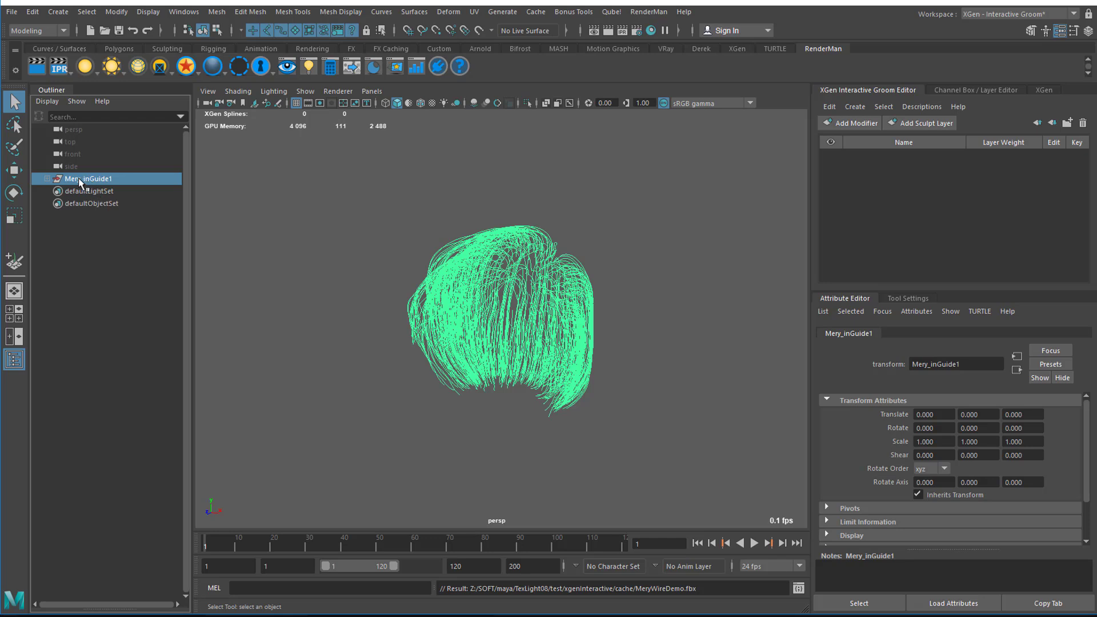
Delete the Mery_inGuide1 group from the scene and import MeryWireDemo.fbx from the cache folder in its place
key(Delete)
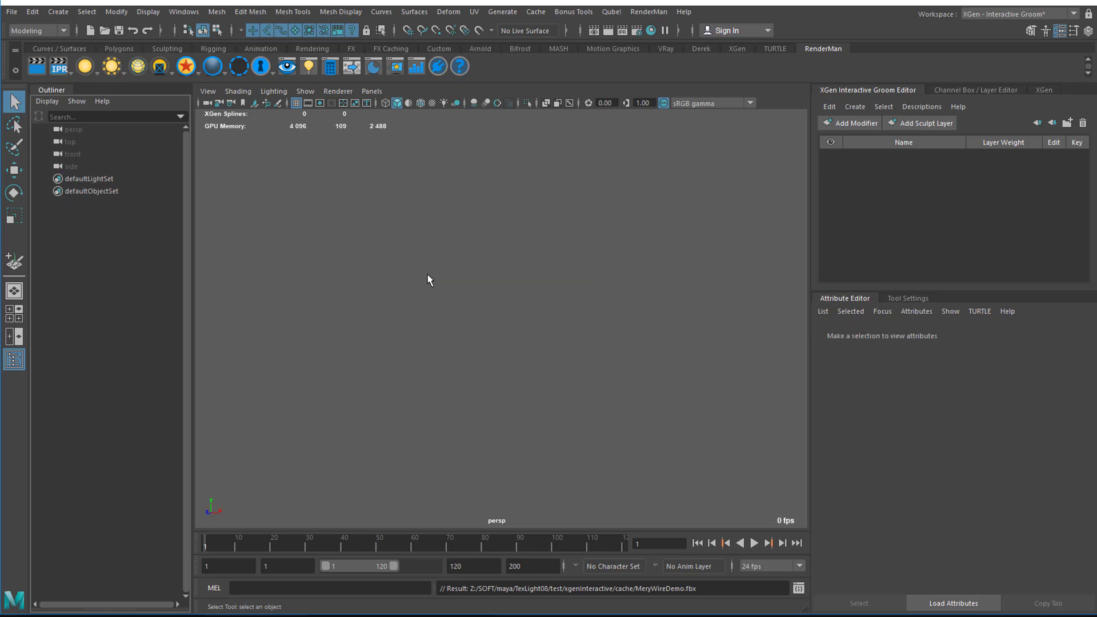
click(11, 13)
click(65, 143)
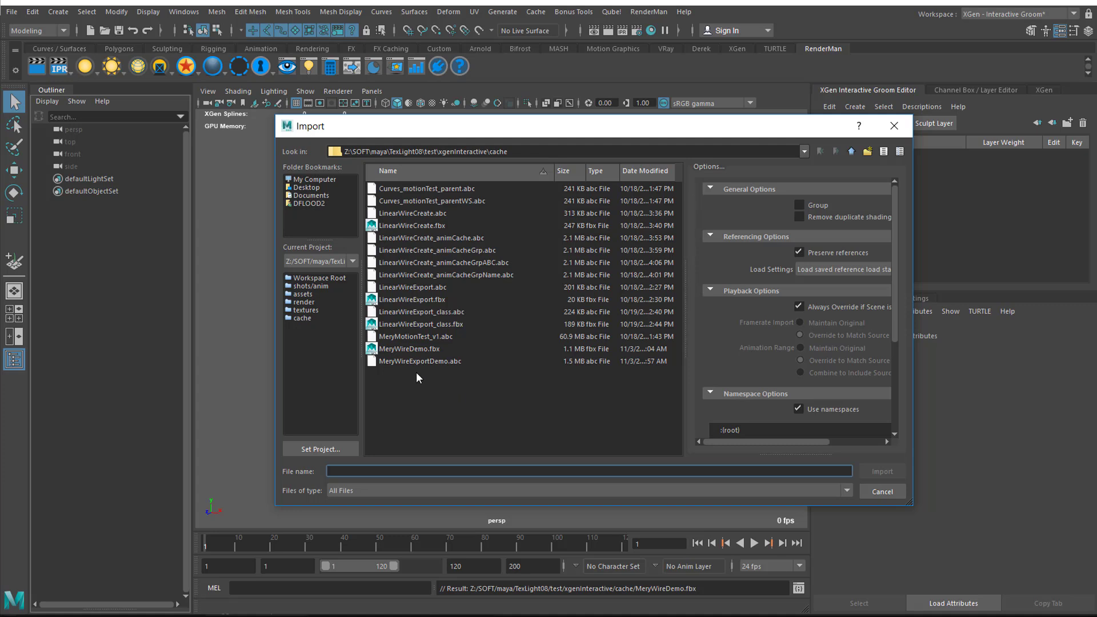
click(403, 350)
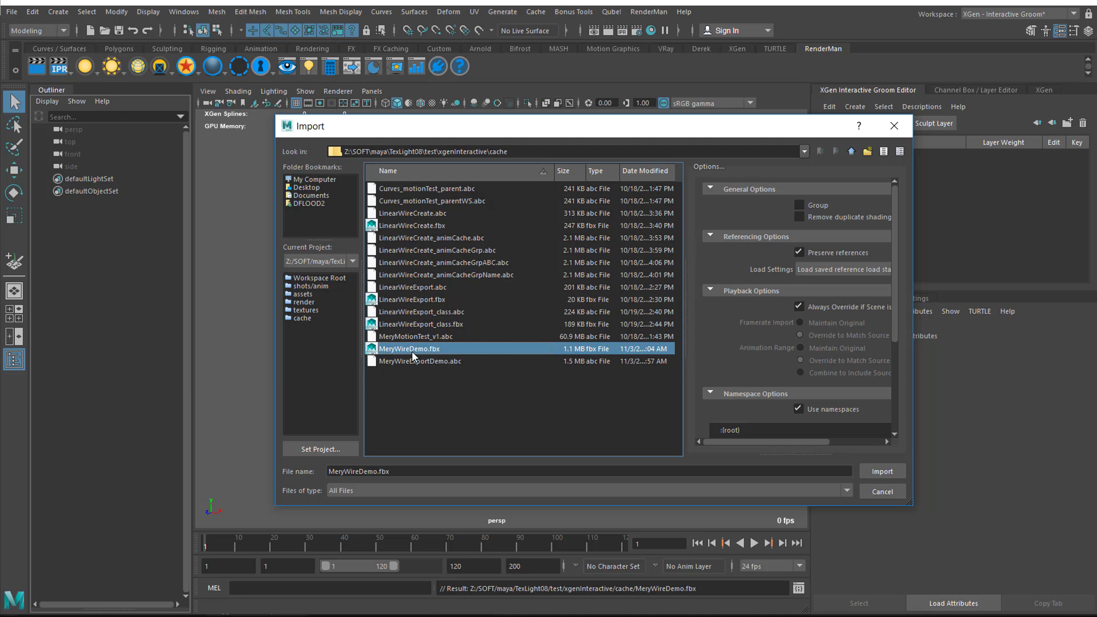
click(881, 472)
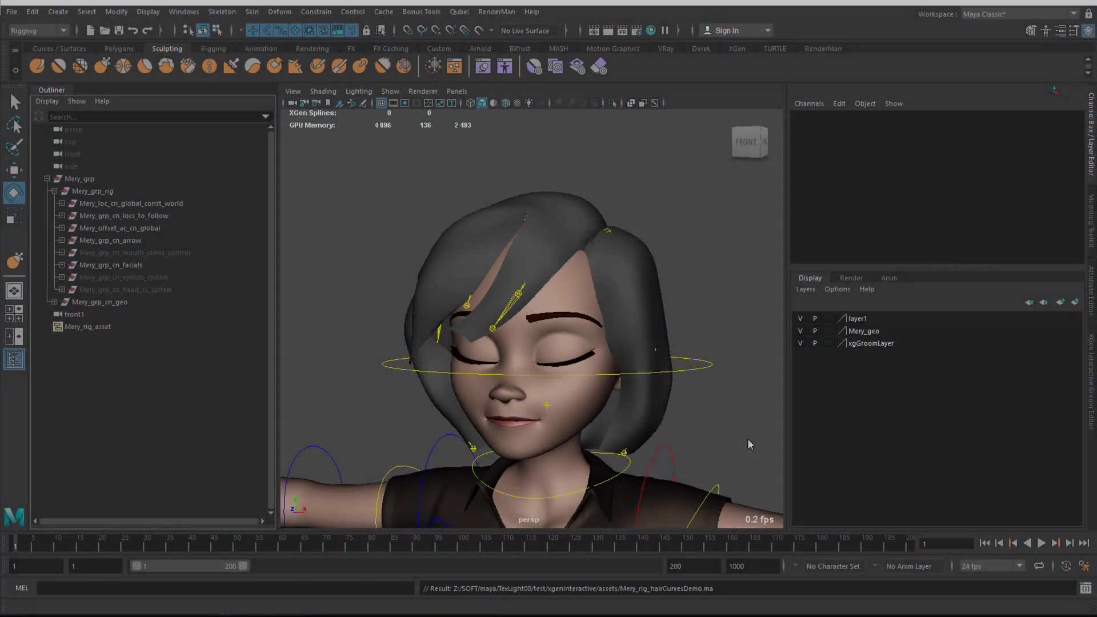
Import the hair curves file MeryWireDemo.fbx into the Mery character rig scene
alt+drag(747, 438, 614, 432)
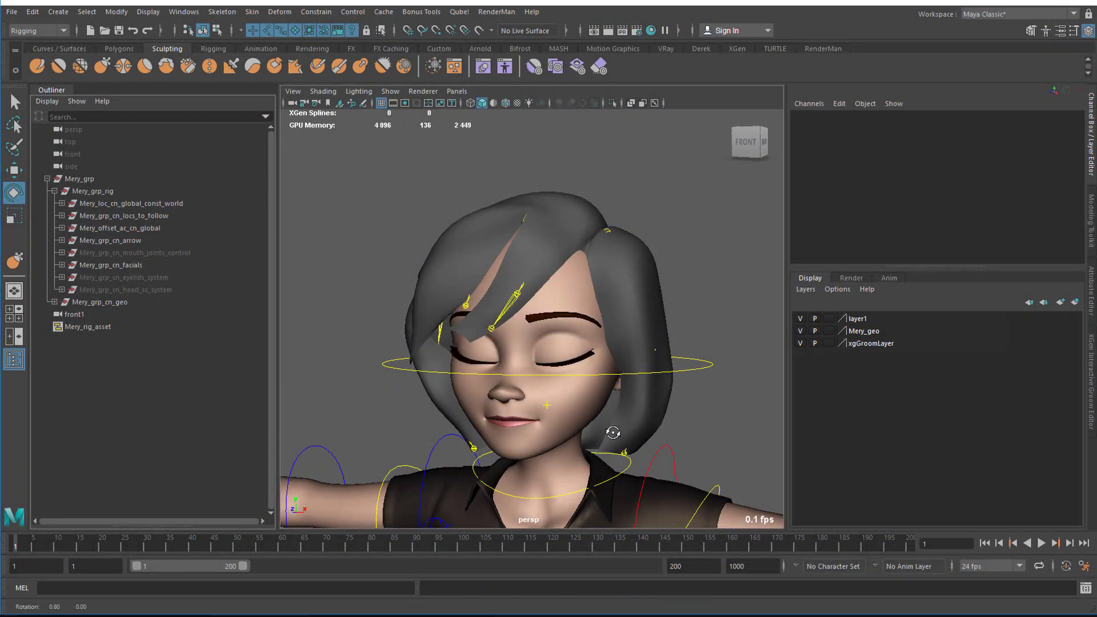
click(12, 12)
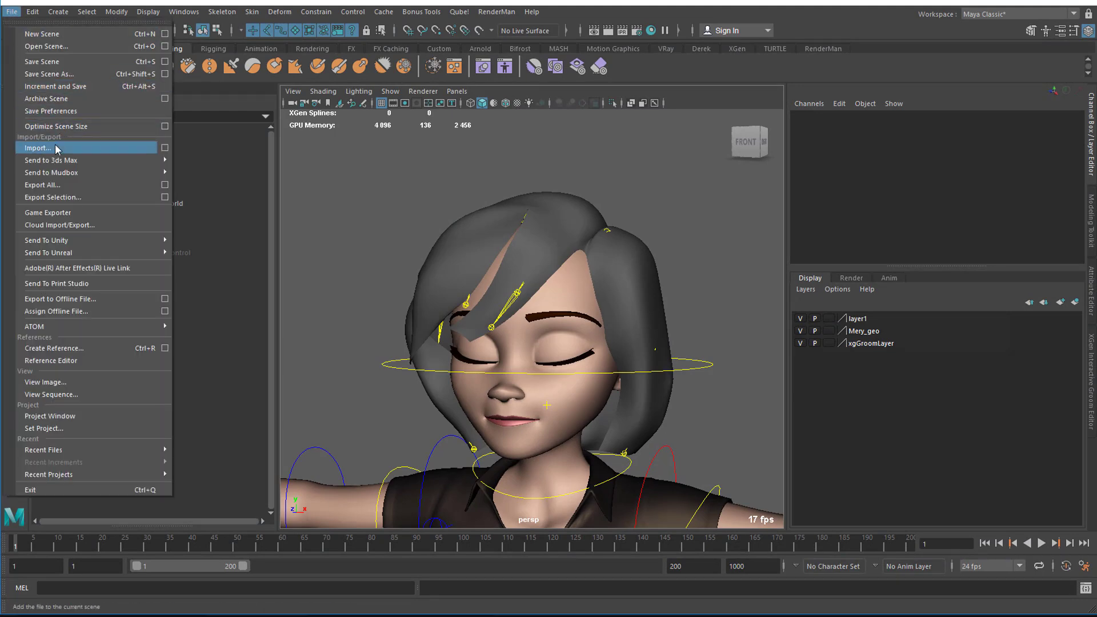
click(38, 148)
click(881, 472)
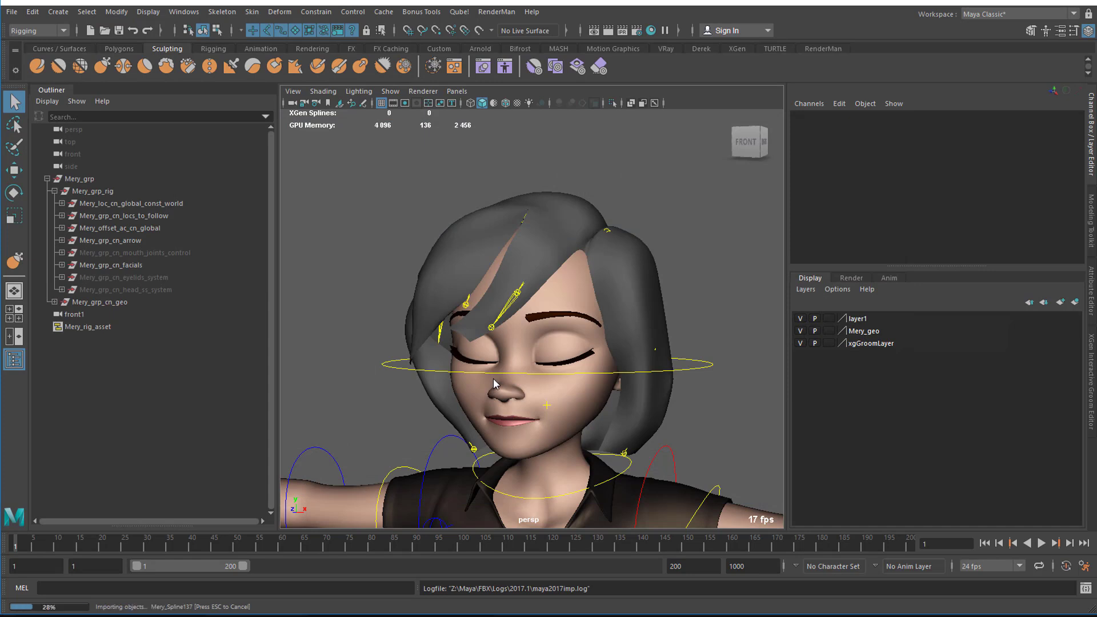
key(e)
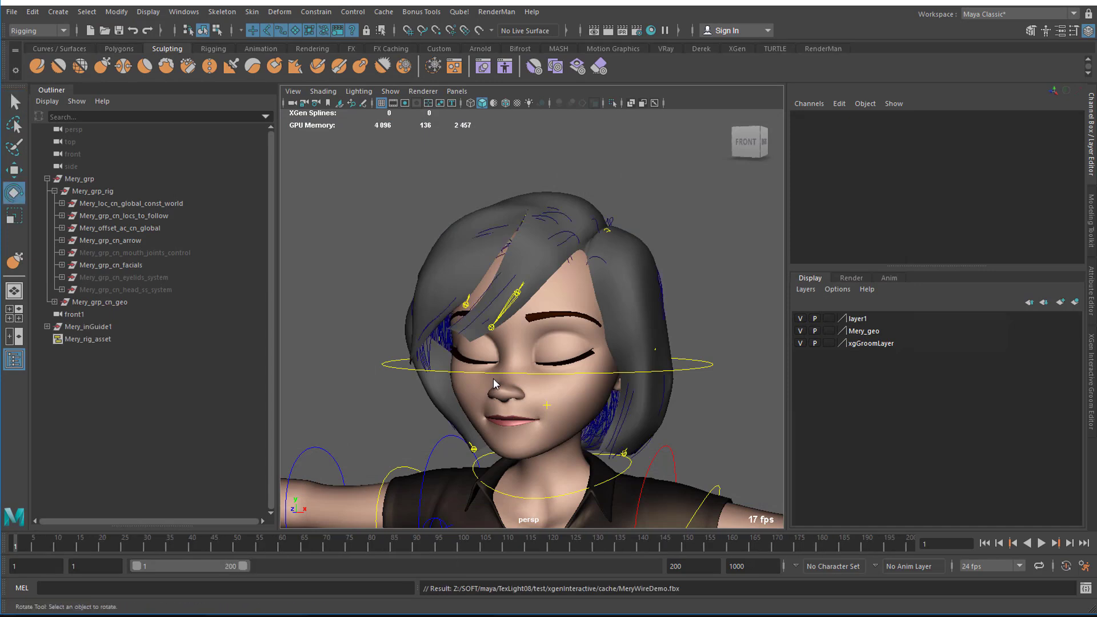
Parent the imported Mery_inGuide1 group under the Mery_grp group
click(126, 330)
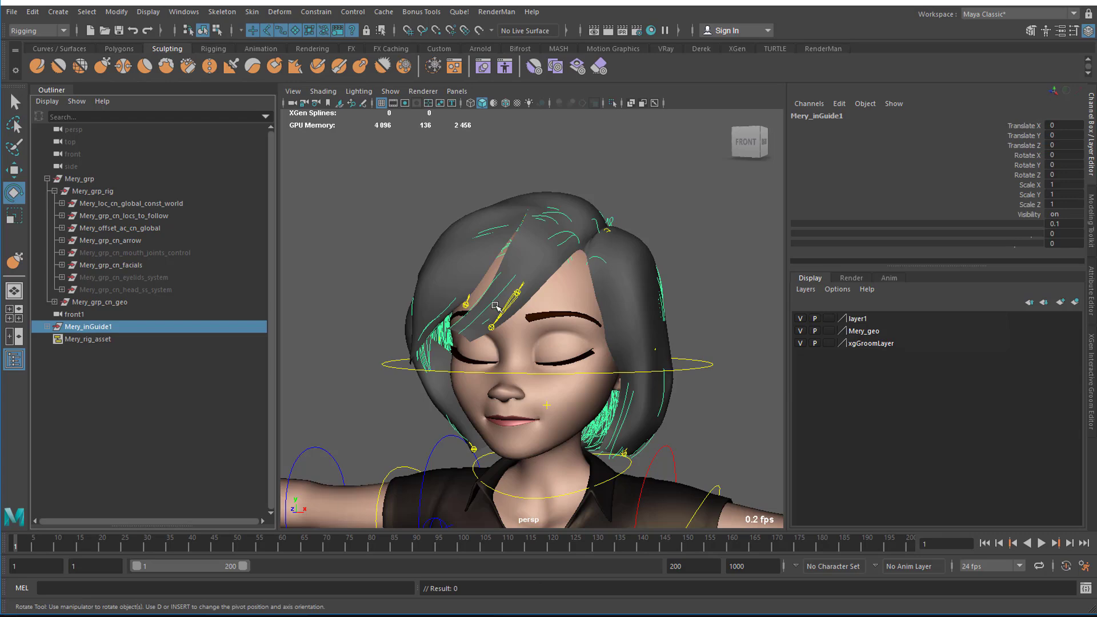
alt+drag(593, 349, 546, 352)
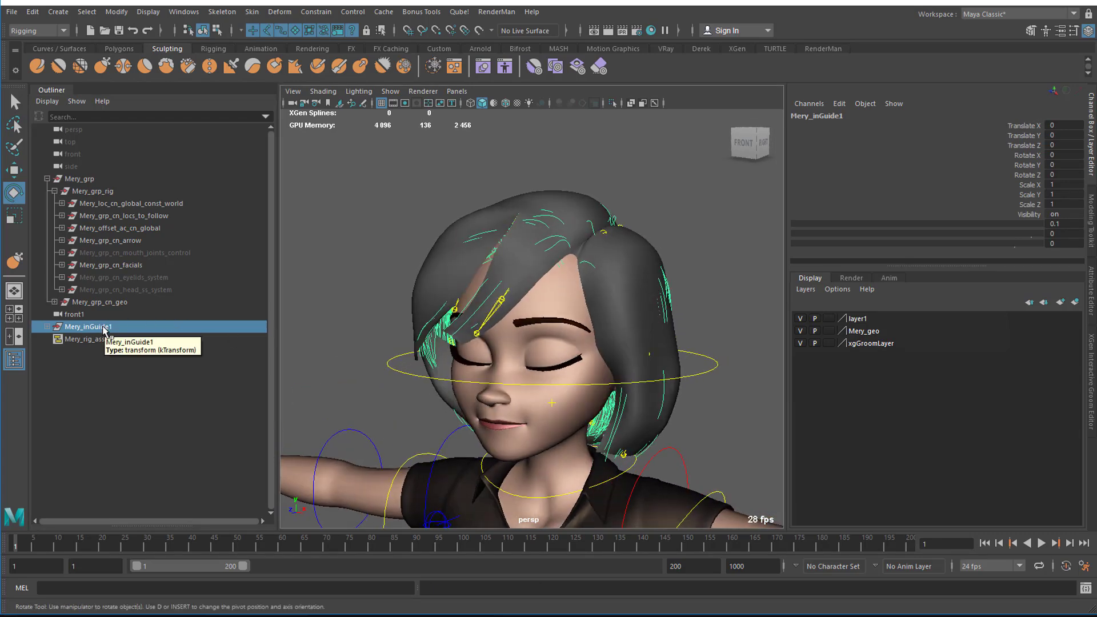
middle_drag(105, 331, 89, 184)
Test whether the curves follow the rig by moving its global control about 55 cm along X, and undo the move
alt+drag(634, 366, 661, 360)
key(a)
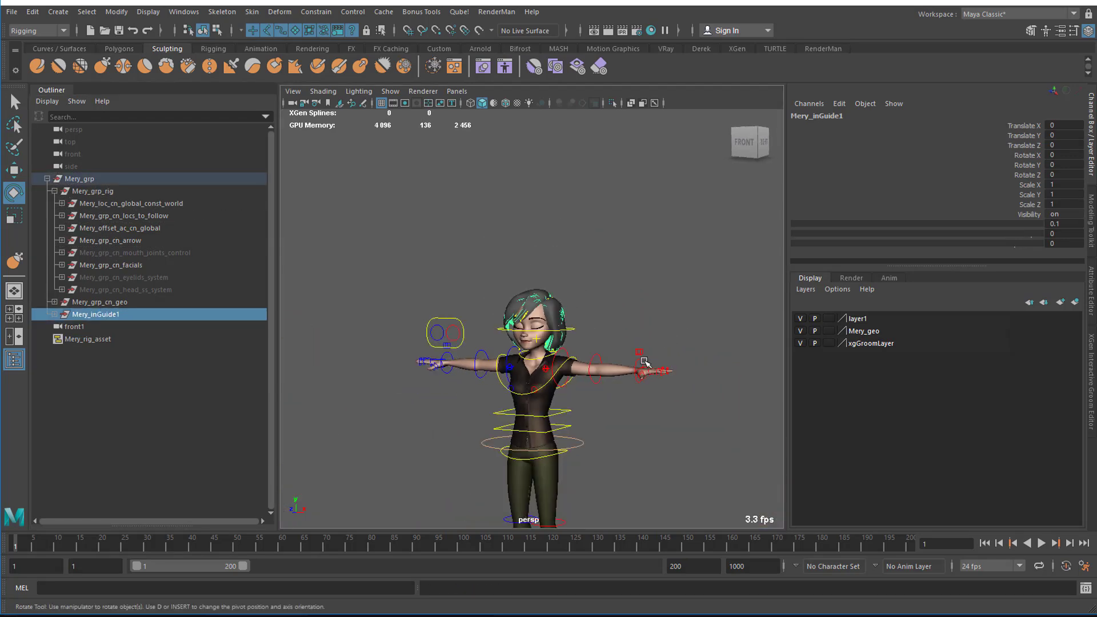
click(629, 503)
key(w)
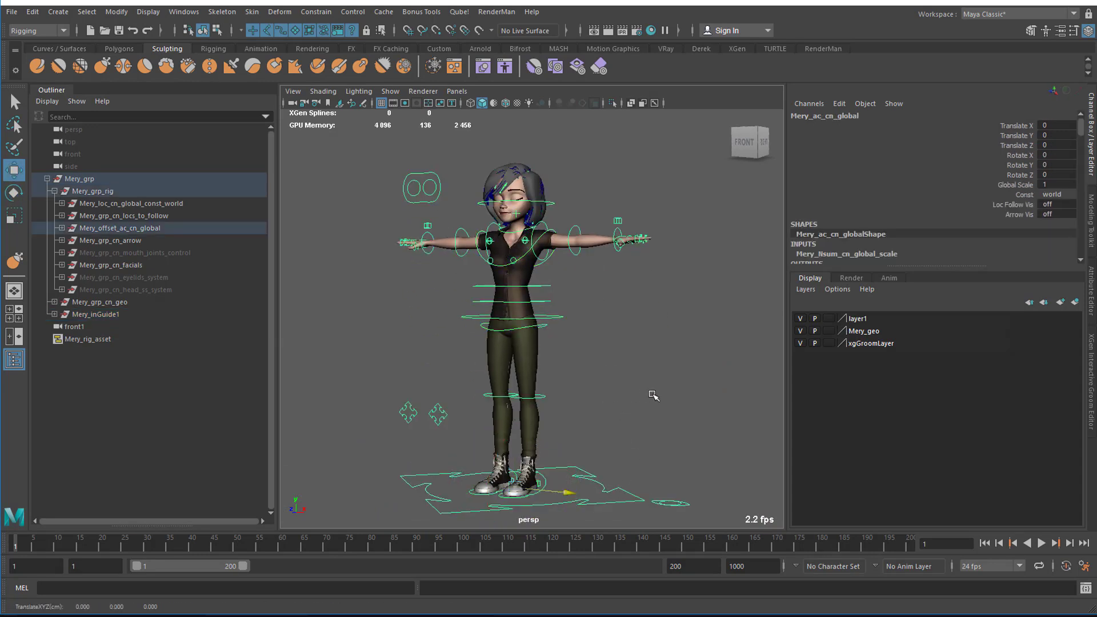
middle_drag(657, 397, 700, 396)
key(ctrl+z)
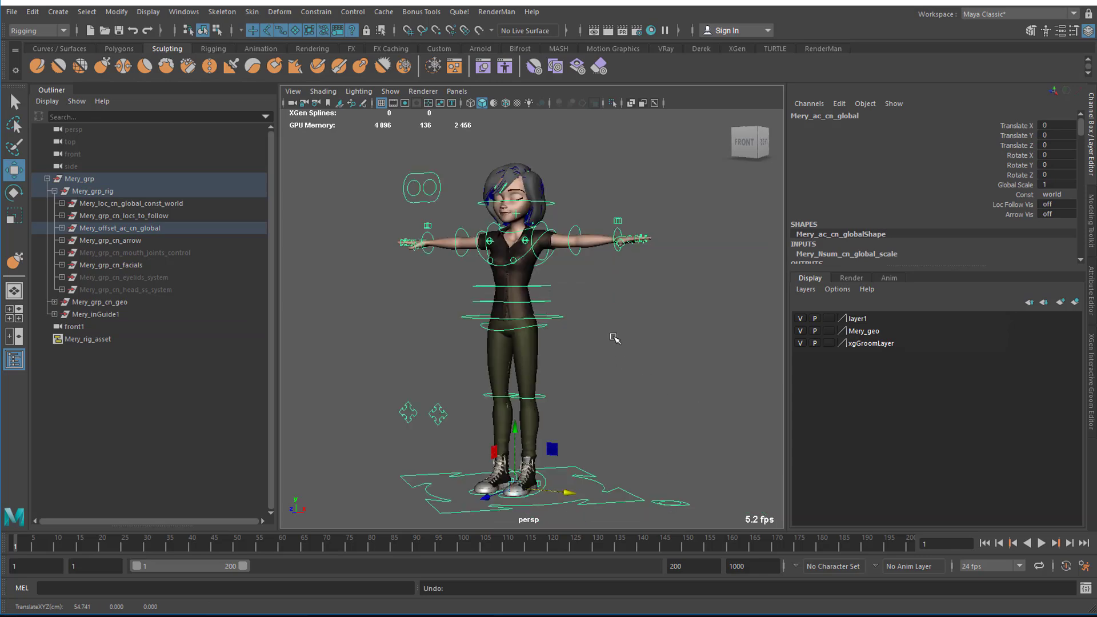
Examine how the imported guide curves sit against the hair mesh from the front and sides of the head
scroll(613, 223, up, 5)
scroll(613, 222, down, 3)
alt+middle_drag(613, 223, 608, 378)
scroll(608, 377, up, 6)
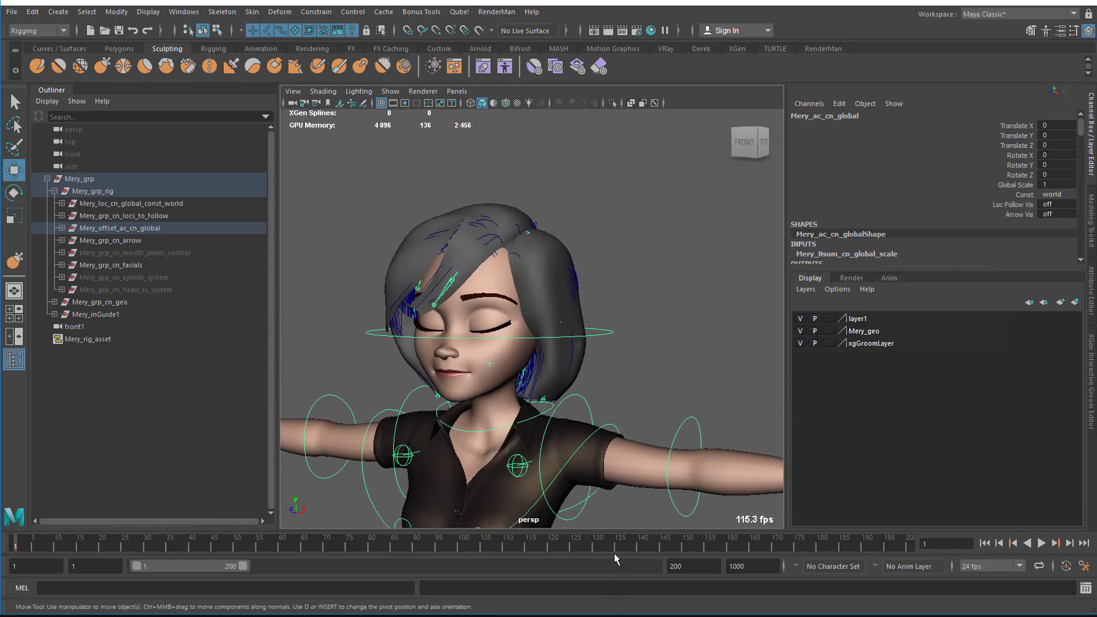
alt+drag(608, 378, 560, 298)
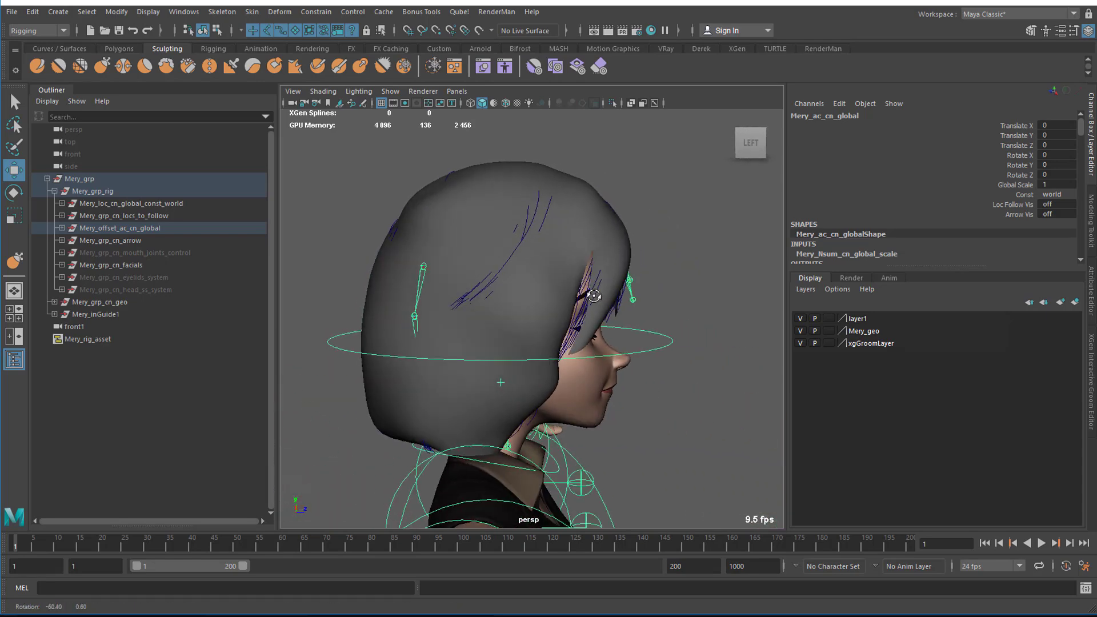
alt+drag(593, 295, 494, 215)
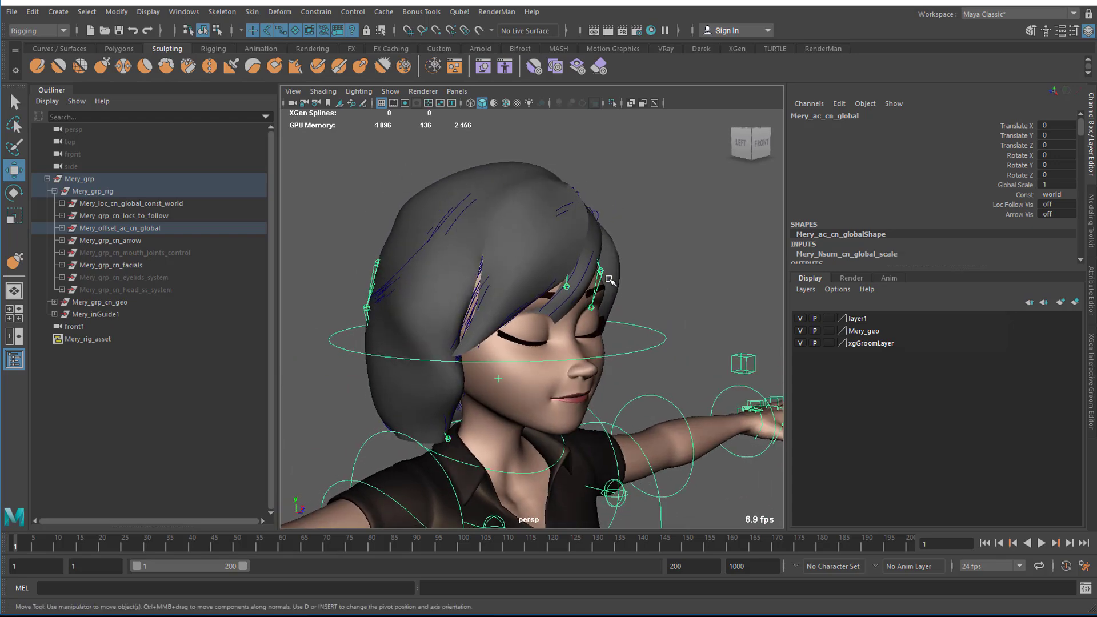
alt+drag(610, 280, 515, 366)
Bind the Mery_inGuide1 curves to the hair mesh Mery_primitiveHairMesh with a Wrap deformer
click(100, 314)
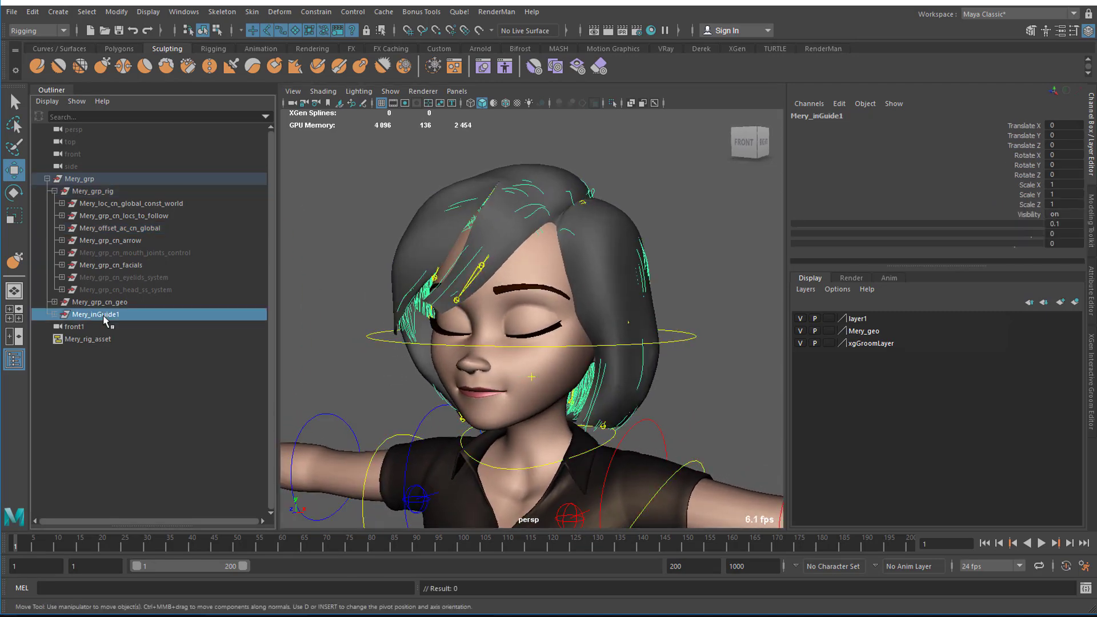
click(455, 191)
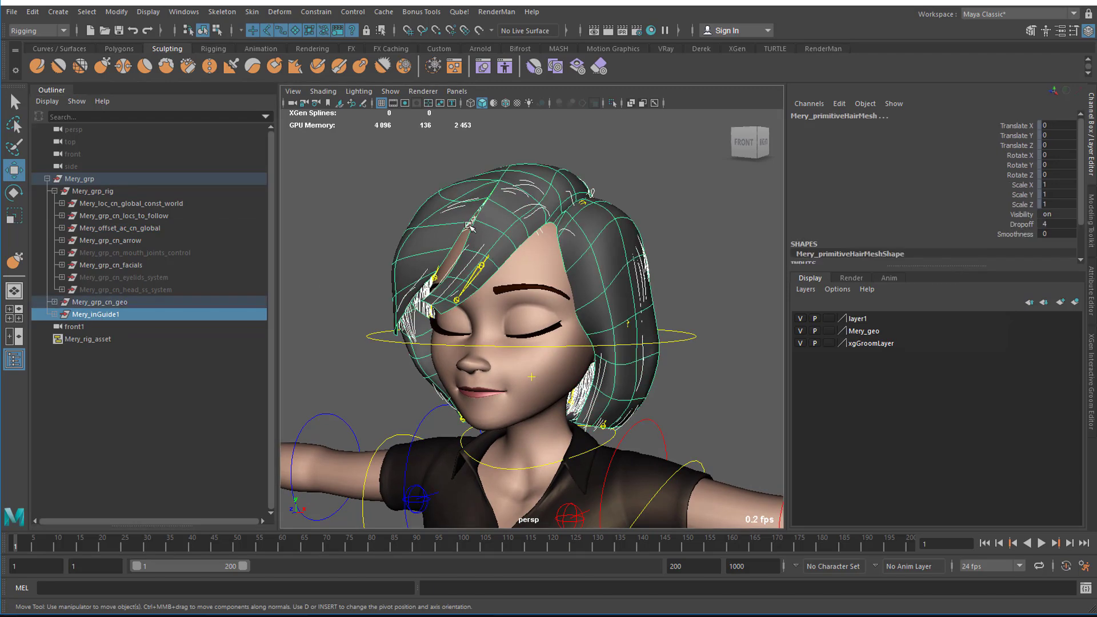
click(281, 13)
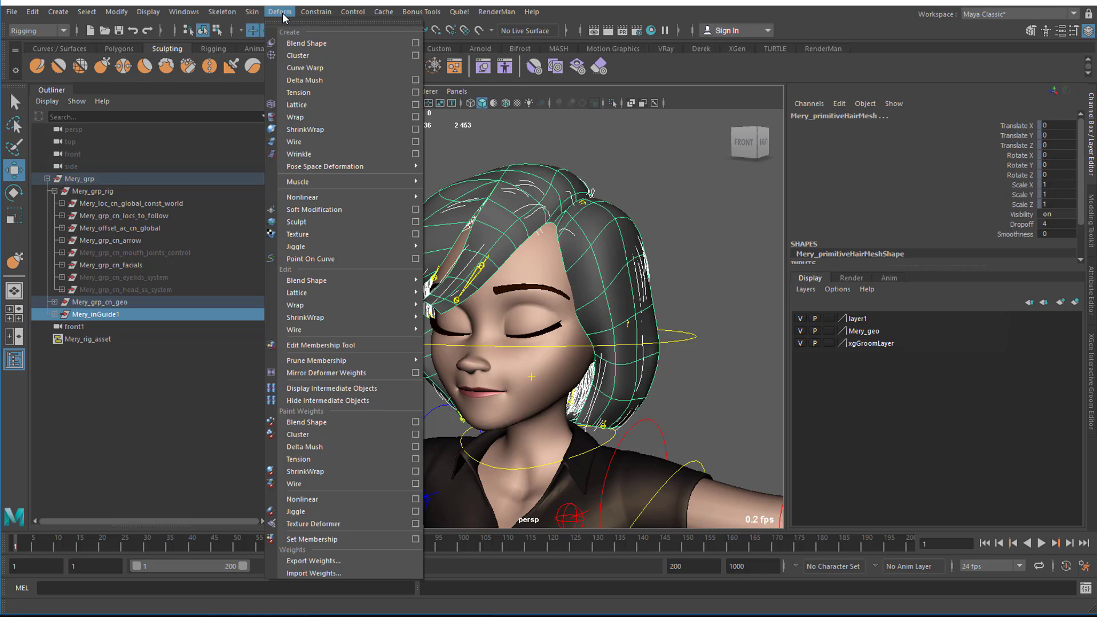
key(Escape)
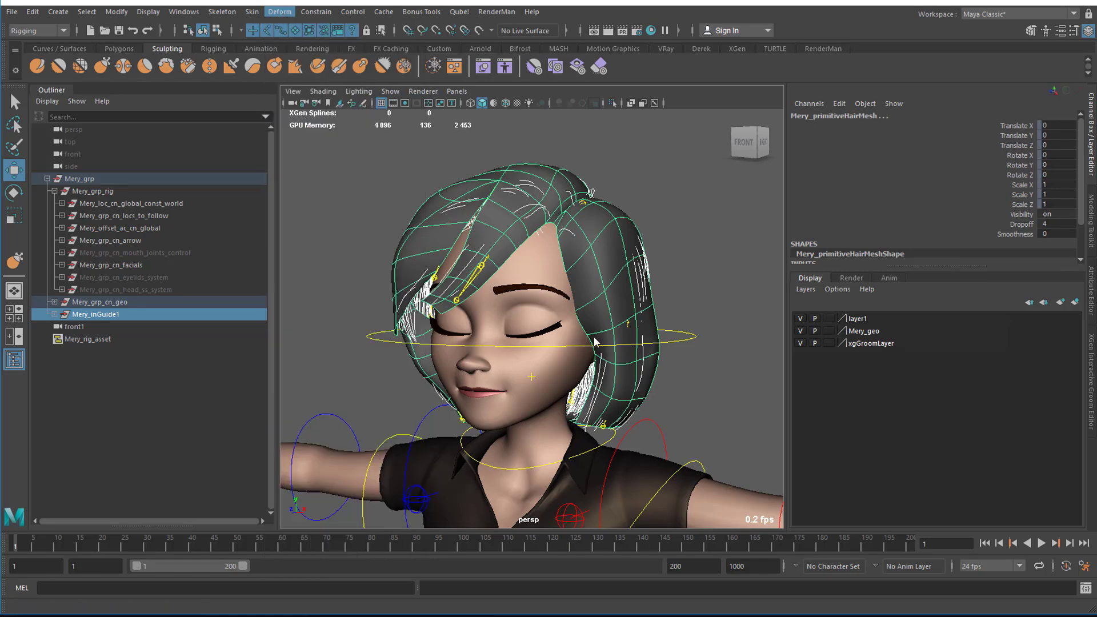
Display the rig in wireframe and select hair joint joint5 at the back of the head, ready to test its rotation
alt+drag(601, 341, 490, 386)
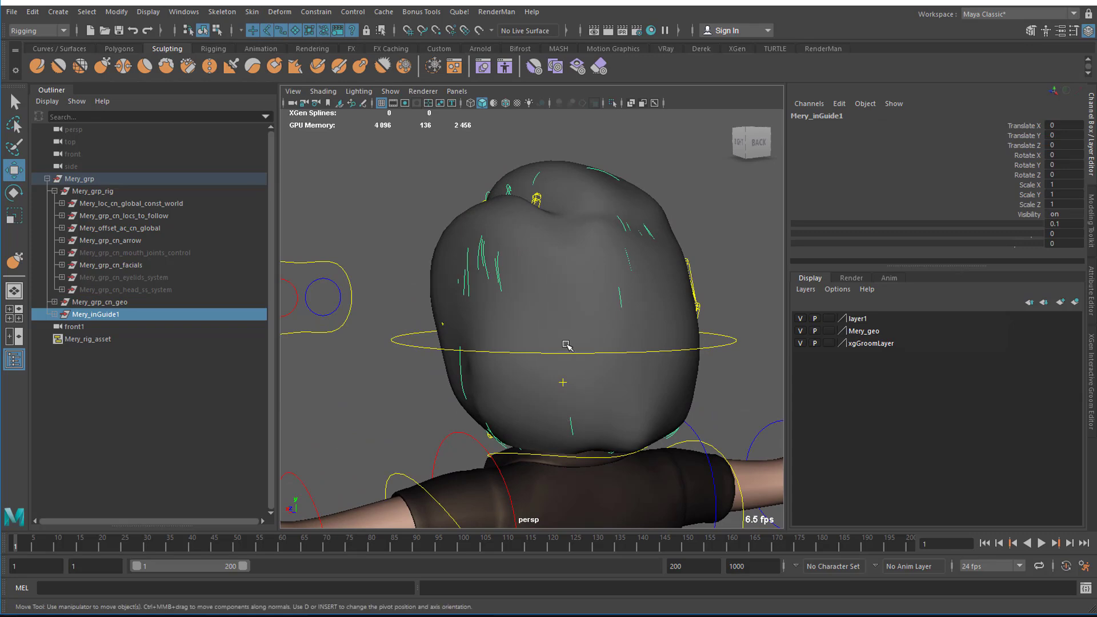
key(4)
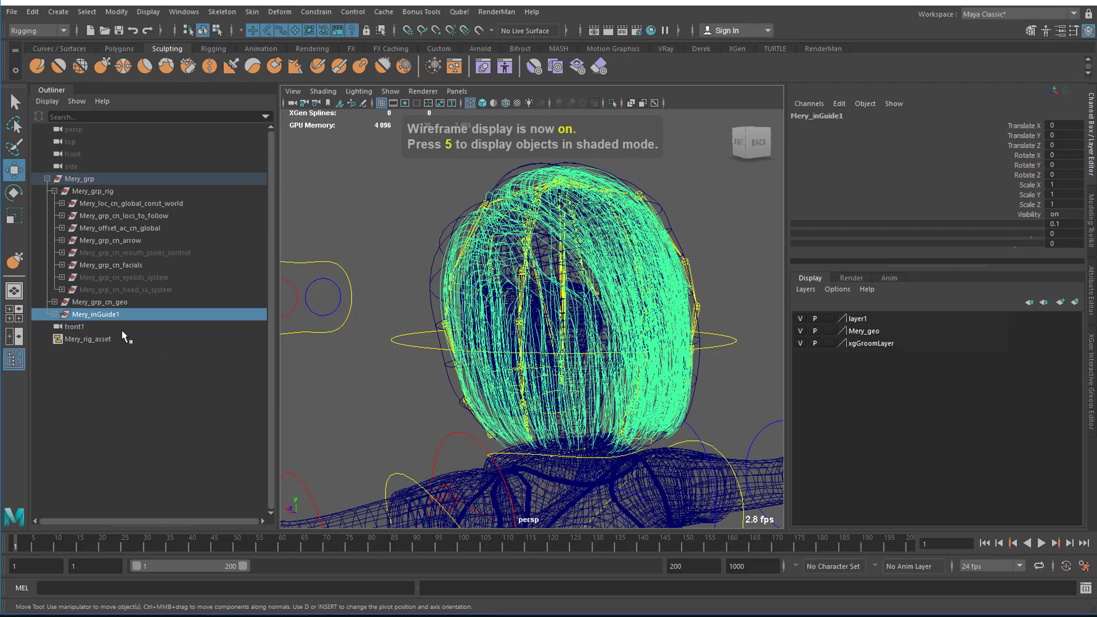
click(521, 328)
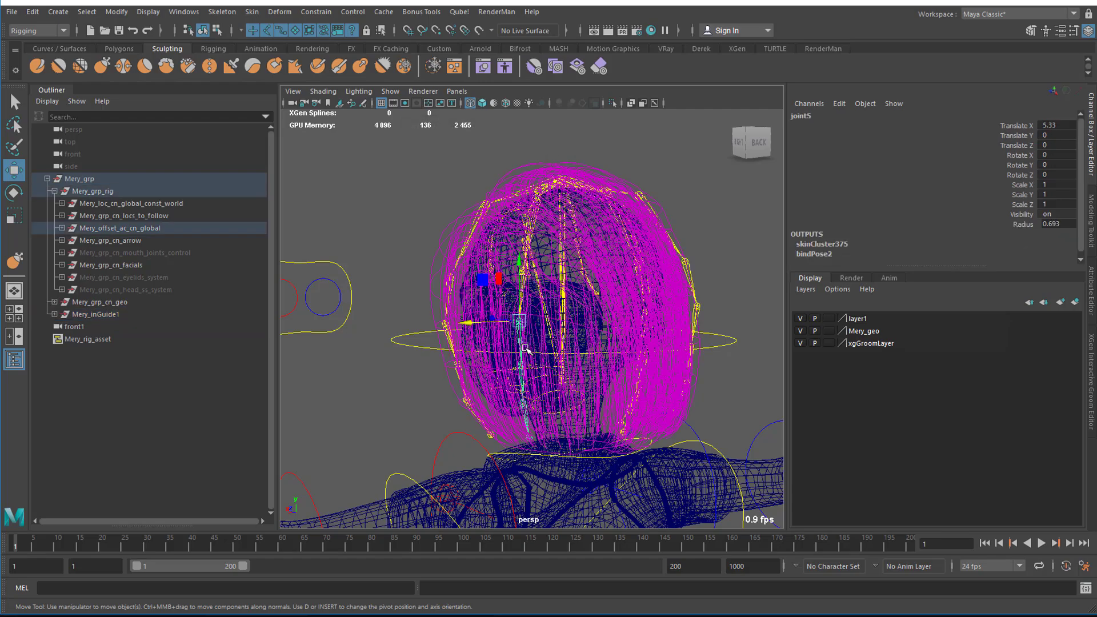
alt+drag(564, 386, 536, 388)
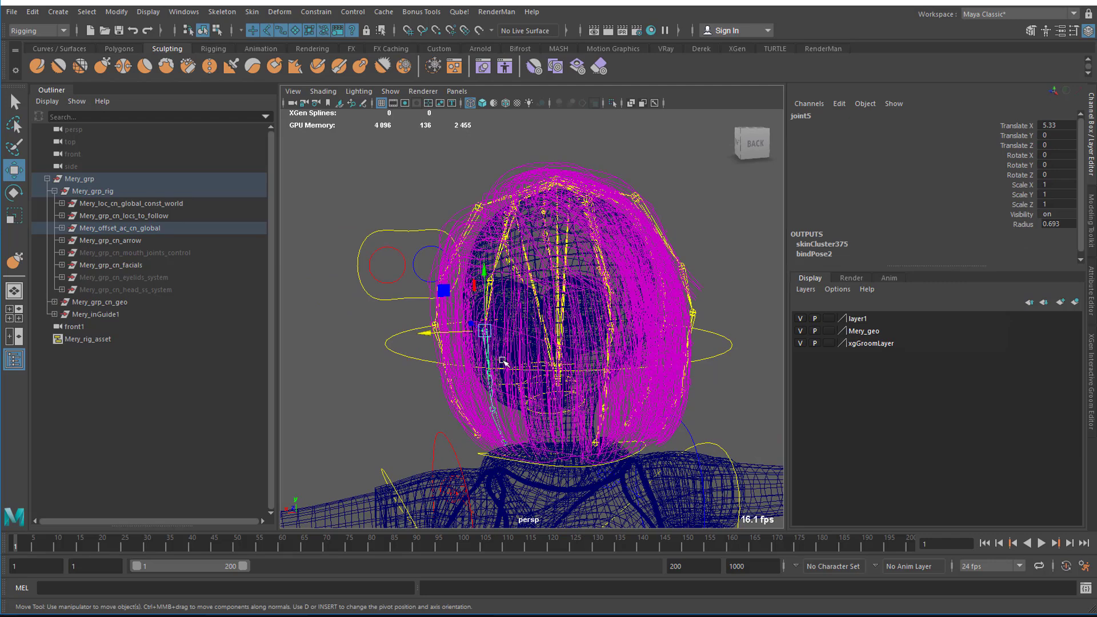
key(e)
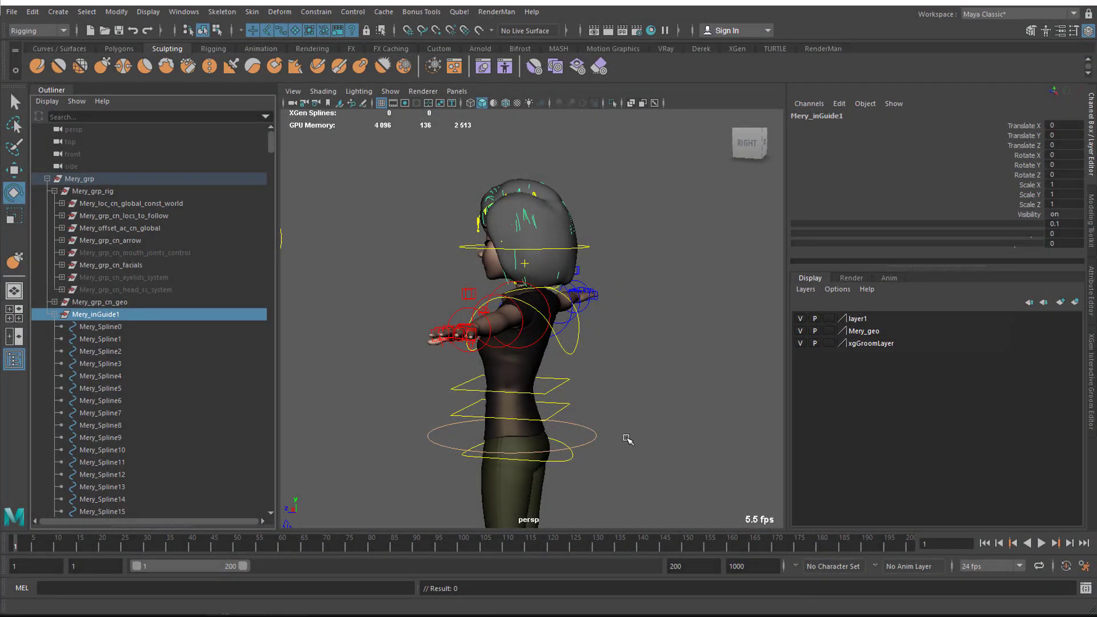
Scrub the animation from front and side to check how the curves follow the rig, and return to frame 1
alt+drag(502, 360, 613, 375)
alt+right_drag(612, 375, 563, 362)
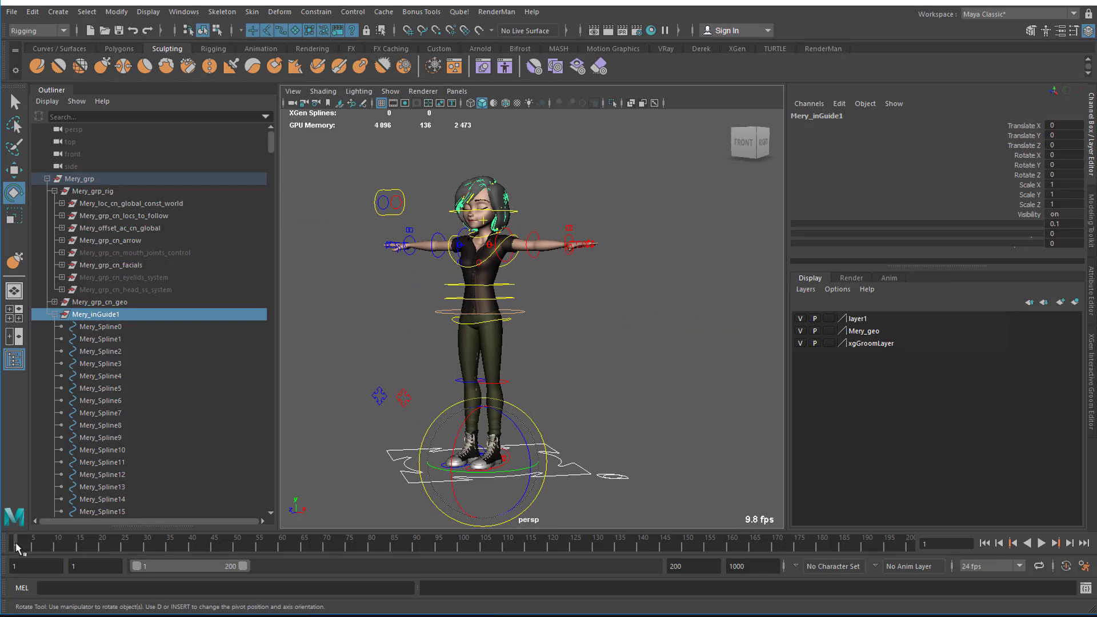
drag(17, 548, 133, 551)
alt+drag(720, 416, 585, 418)
drag(130, 546, 196, 548)
drag(110, 552, 39, 550)
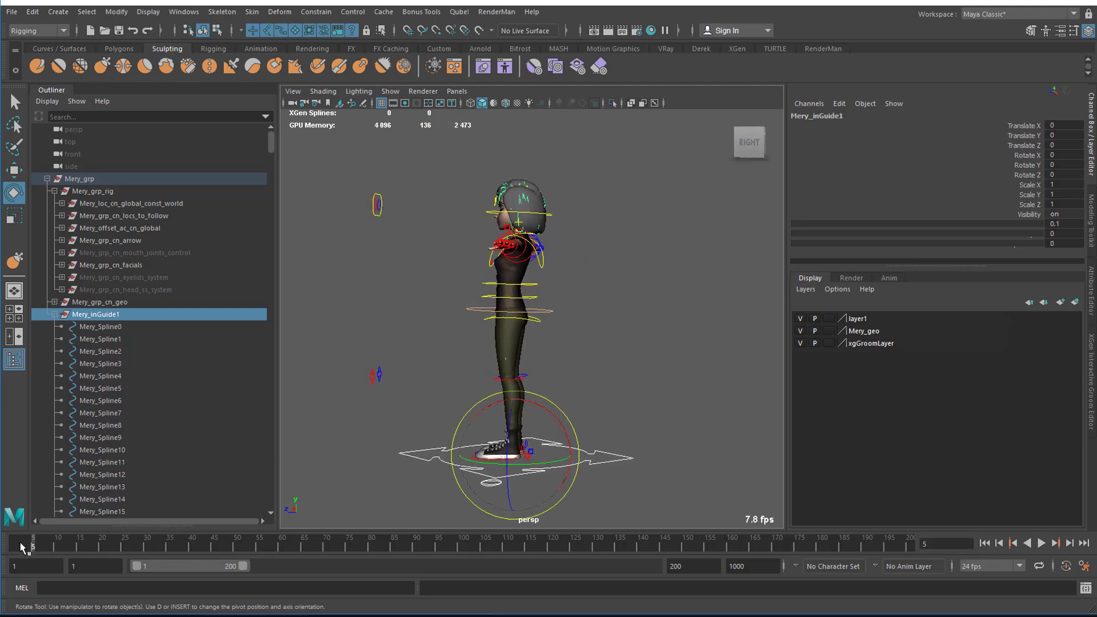
click(15, 549)
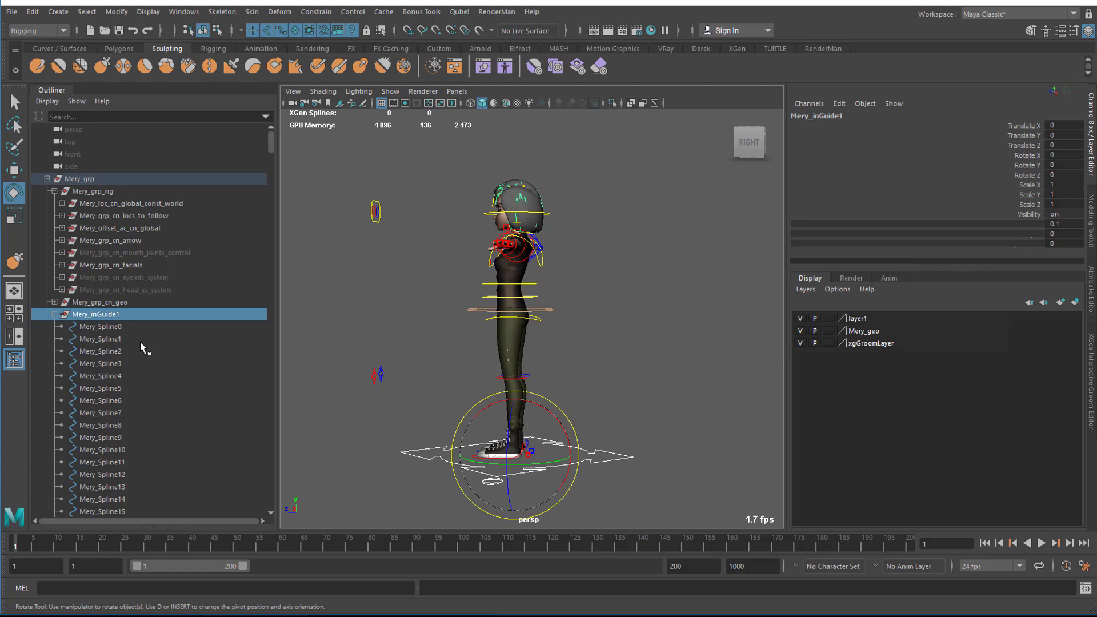
Select the curves Mery_Spline0 through Mery_Spline485 and export them to Alembic as MeryWireExportDemo_rigtest.abc
click(113, 328)
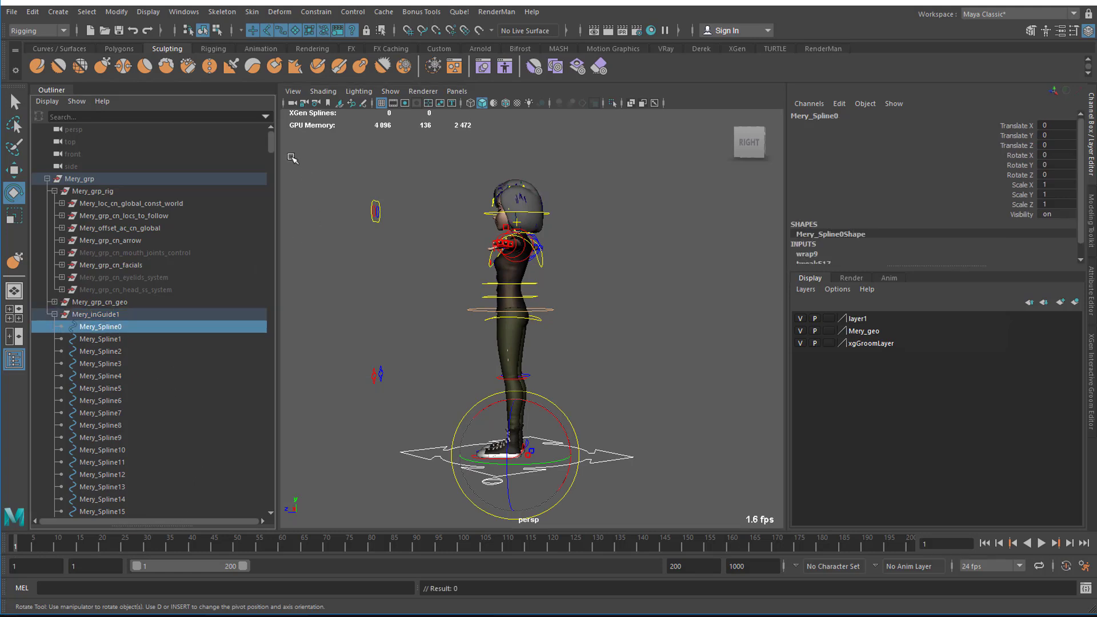
drag(272, 142, 276, 324)
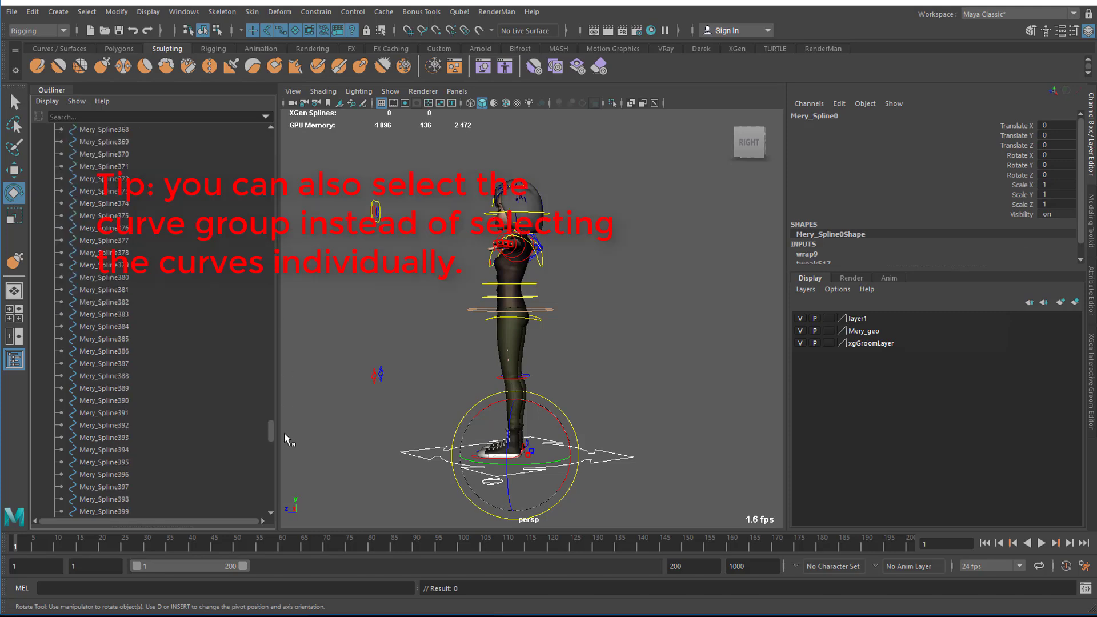
drag(284, 439, 285, 494)
shift+click(121, 475)
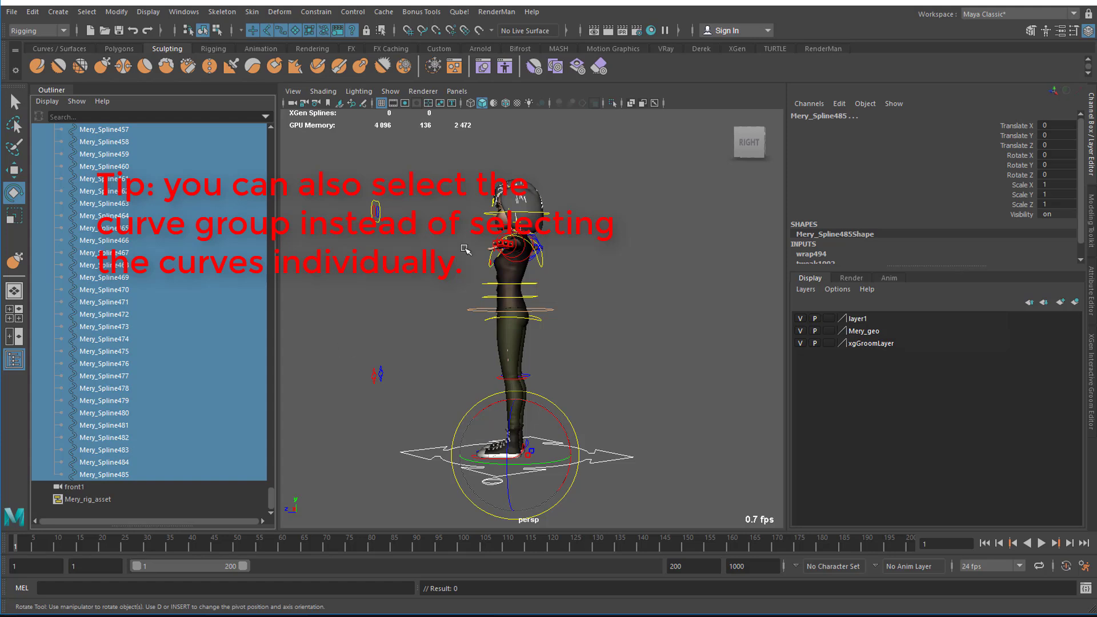
click(381, 12)
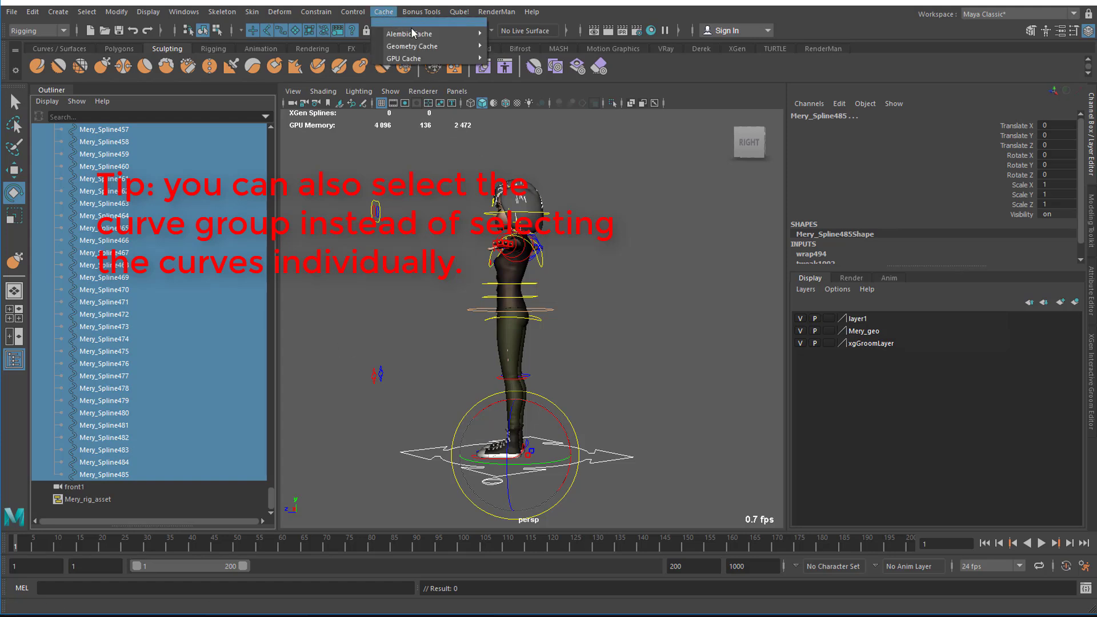
mouse_move(420, 38)
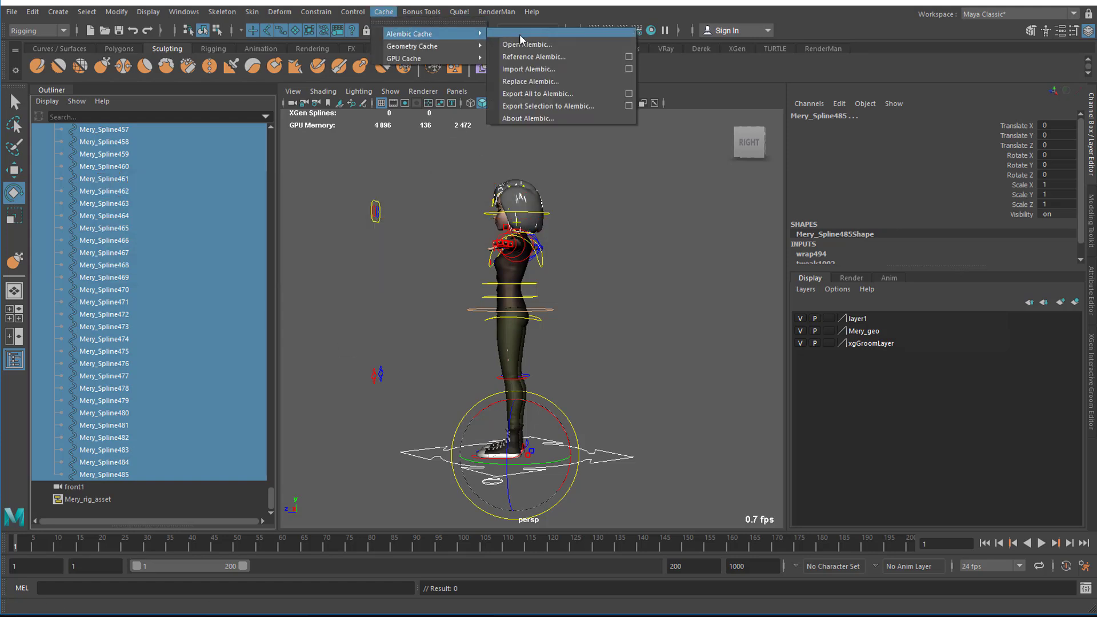
click(572, 106)
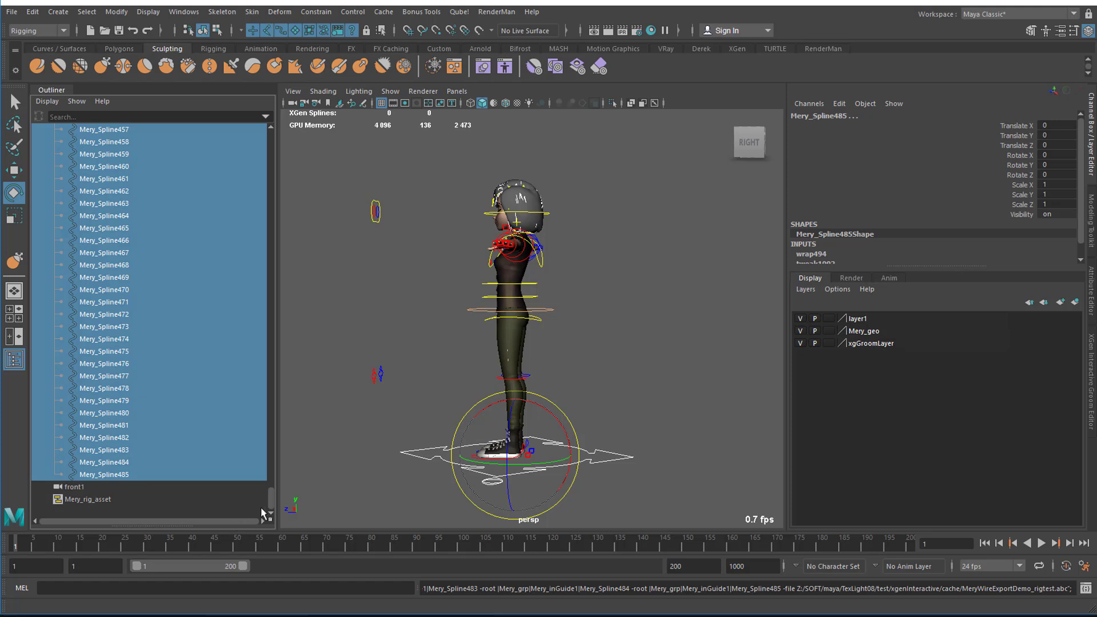
Export the Mery_grp_cn_high_geo_PICK group to Alembic for frames 1 to 30 in world space as MeryWireExportDemo_rigtest_geo.abc
drag(273, 498, 273, 140)
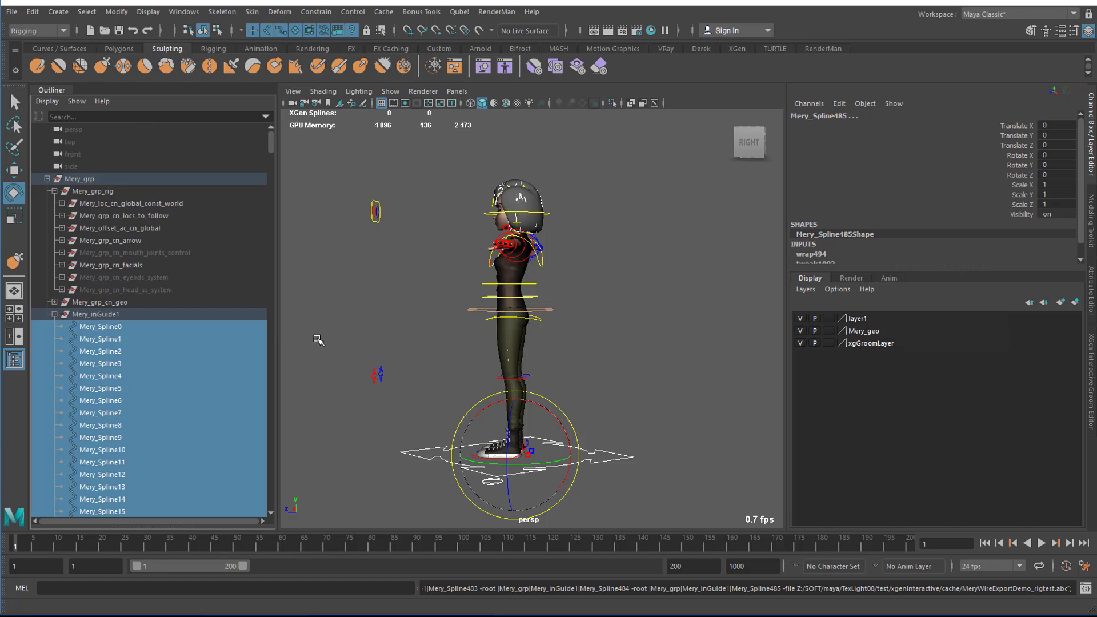
click(523, 335)
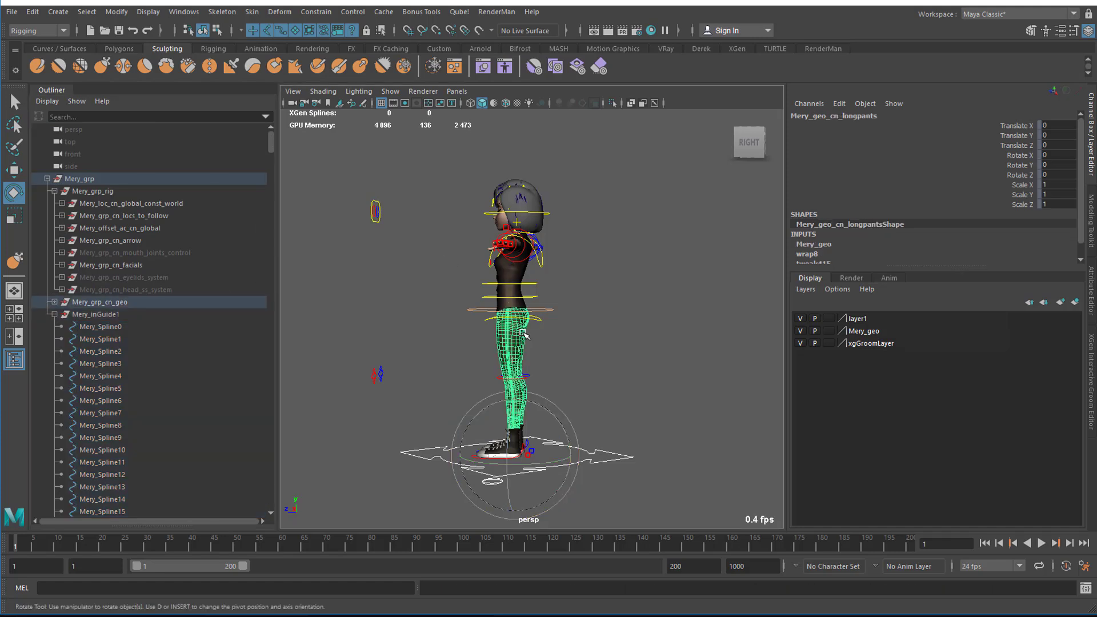
click(103, 303)
click(54, 302)
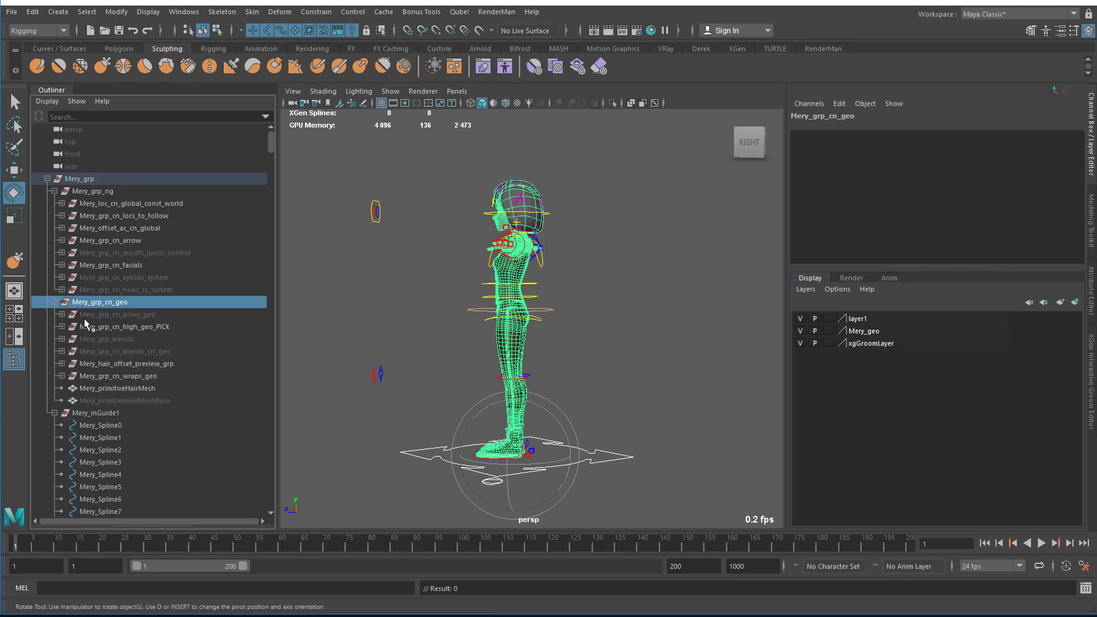
click(116, 327)
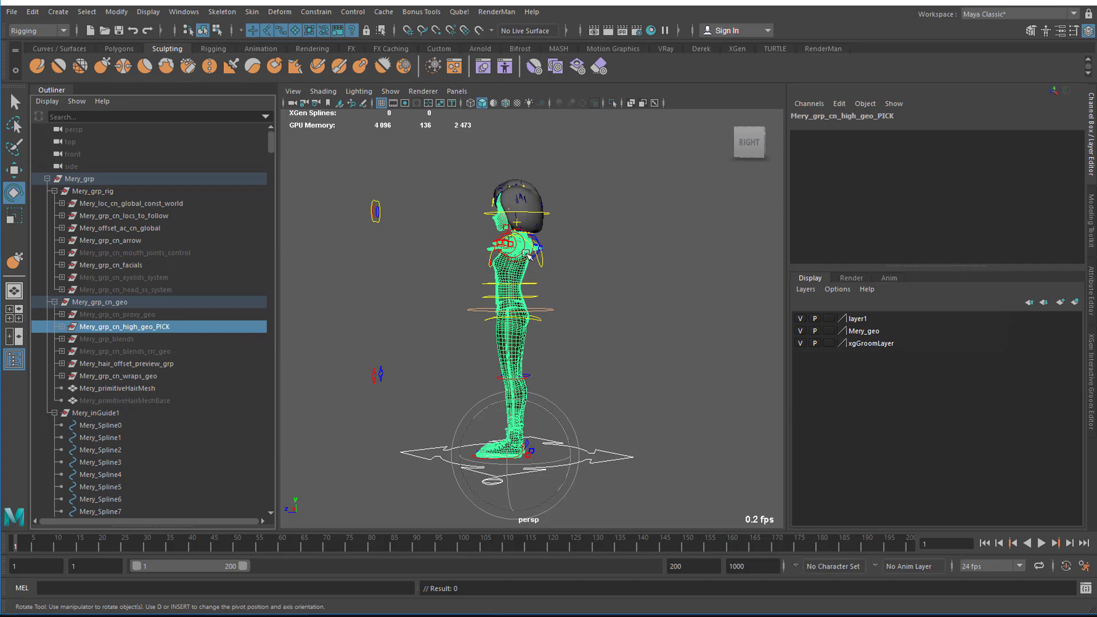
alt+drag(486, 324, 369, 378)
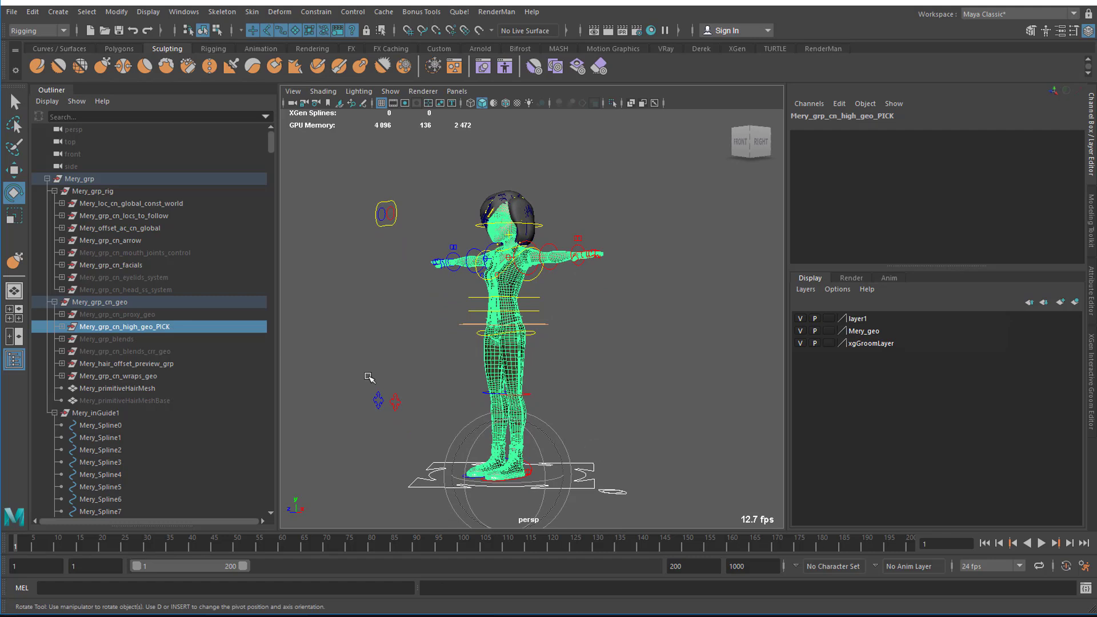
click(384, 11)
mouse_move(457, 34)
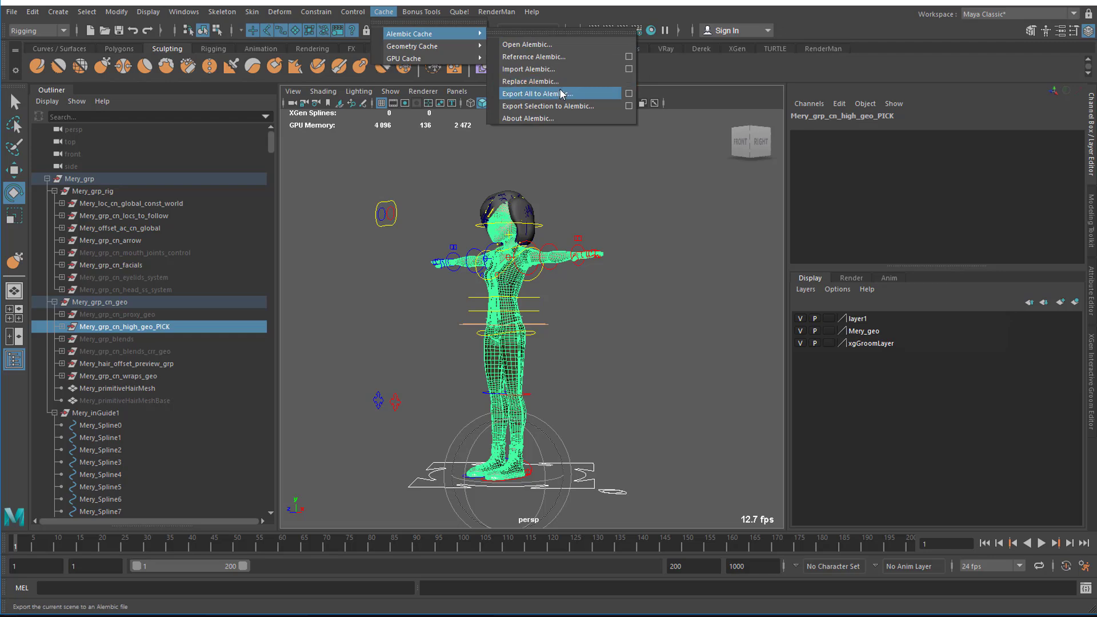
click(628, 105)
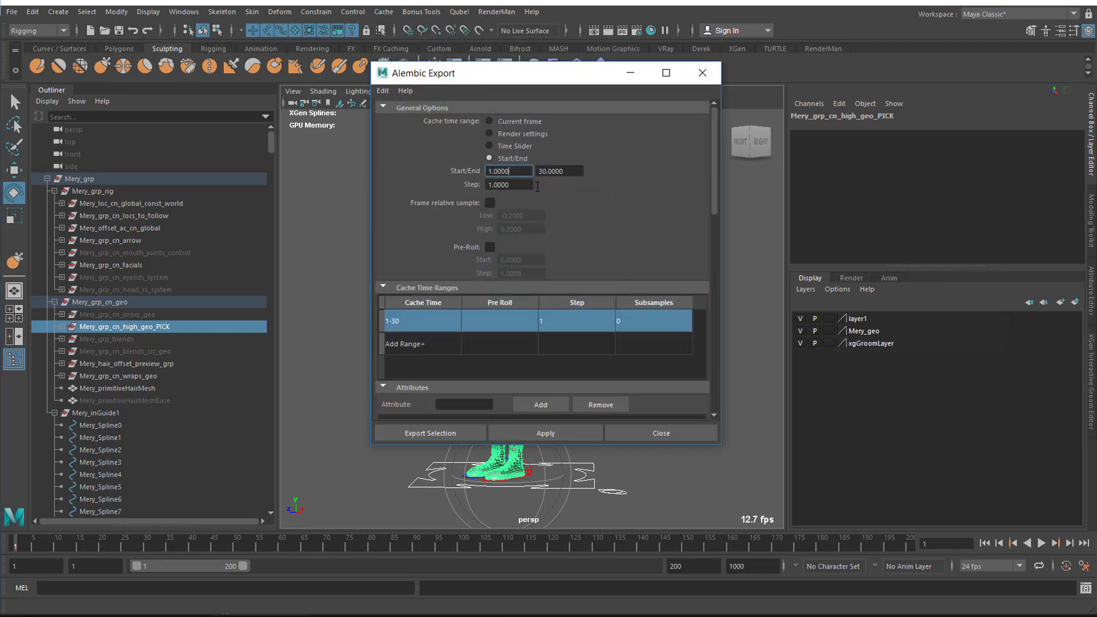
drag(709, 182, 711, 379)
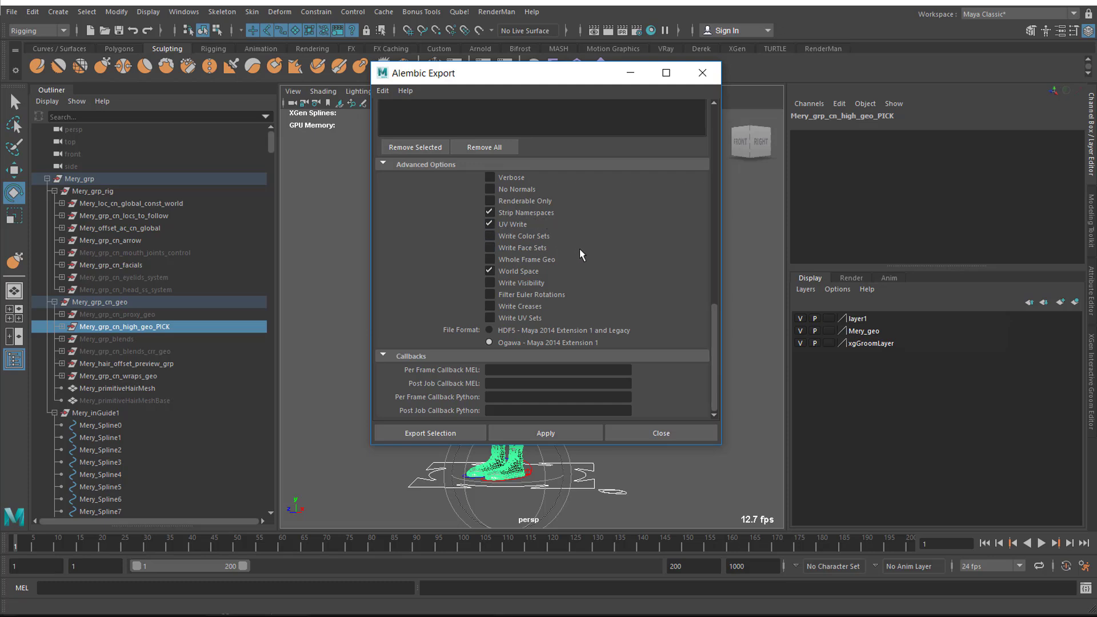
click(431, 433)
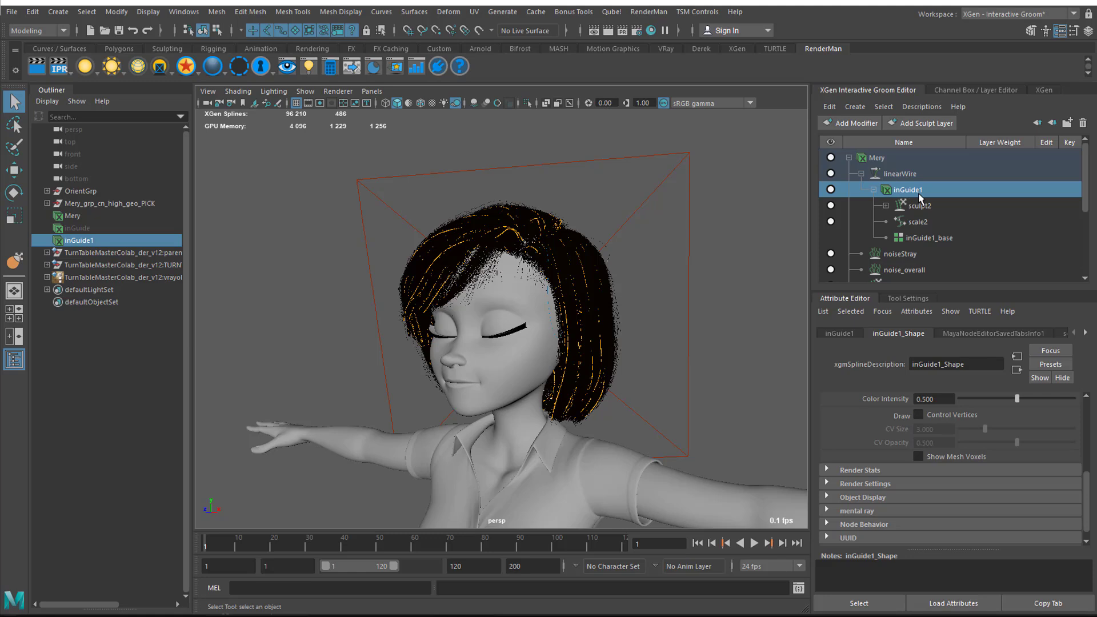
Add a Curve to Spline modifier to the inGuide1 guides in the groom scene and set its input to Cache
click(846, 124)
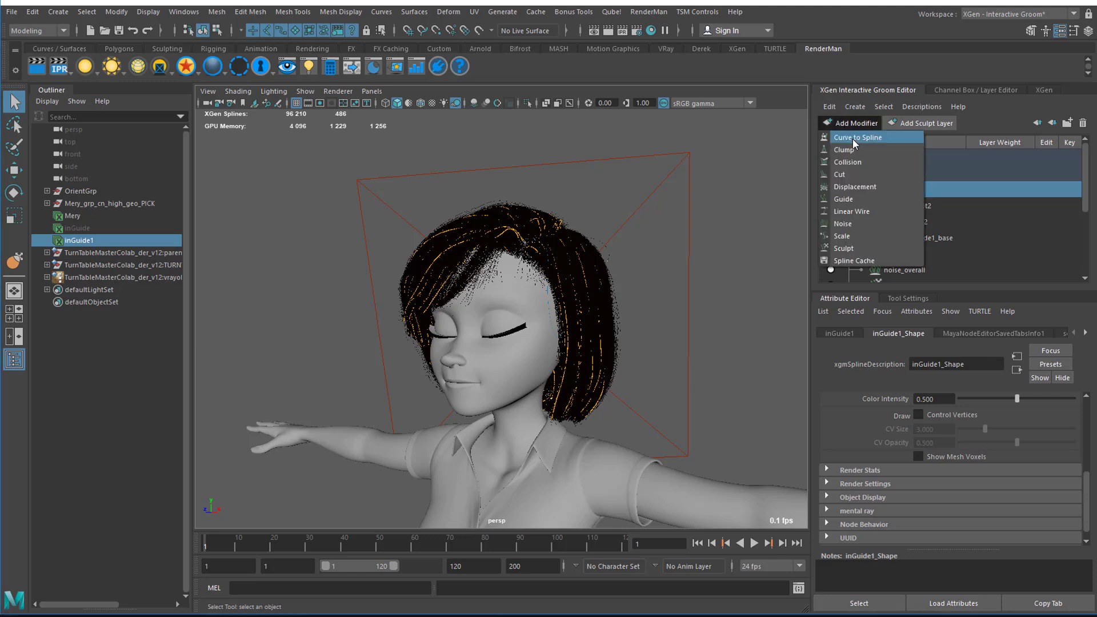
click(855, 139)
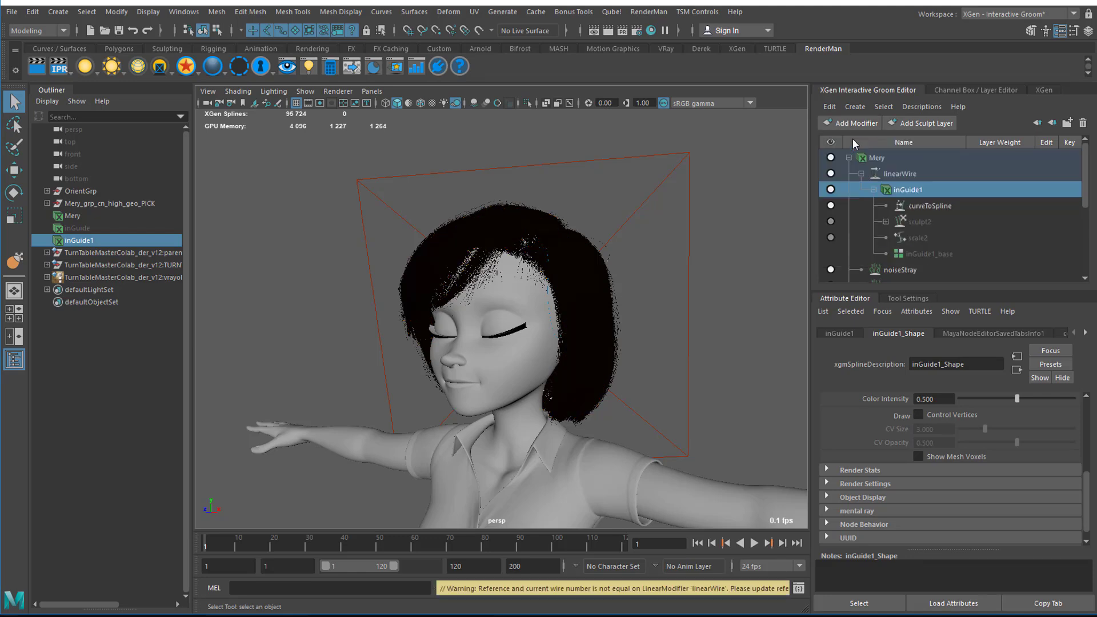
click(924, 207)
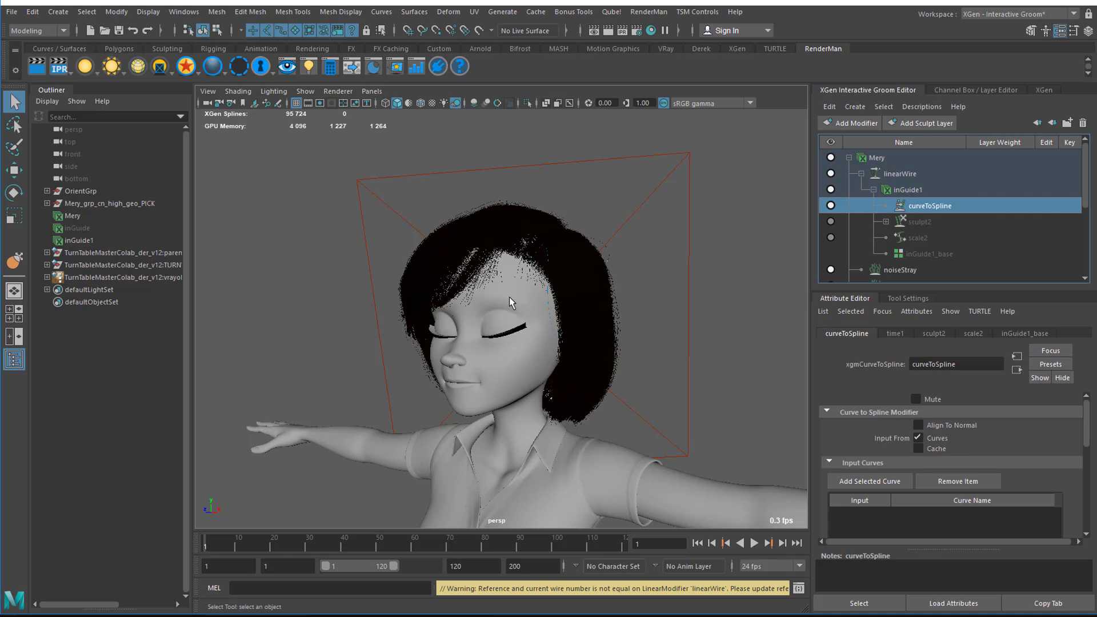
scroll(955, 424, down, 1)
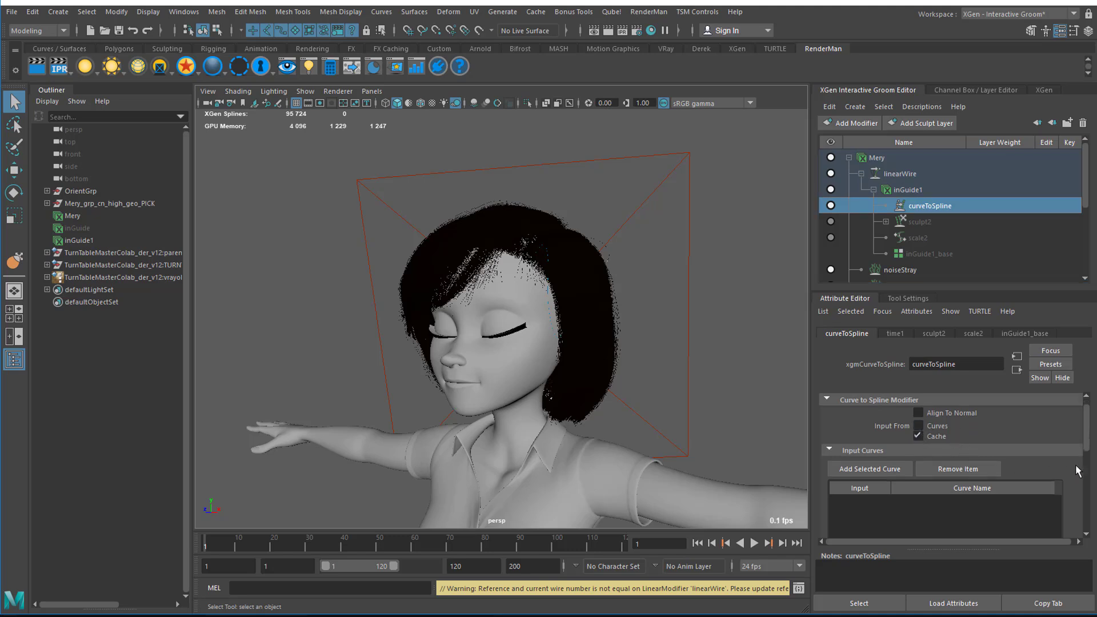
Load MeryWireExportDemo_rigtest.abc from the project's cache folder as the curveToSpline modifier's input cache
drag(1088, 457, 1087, 481)
click(1056, 452)
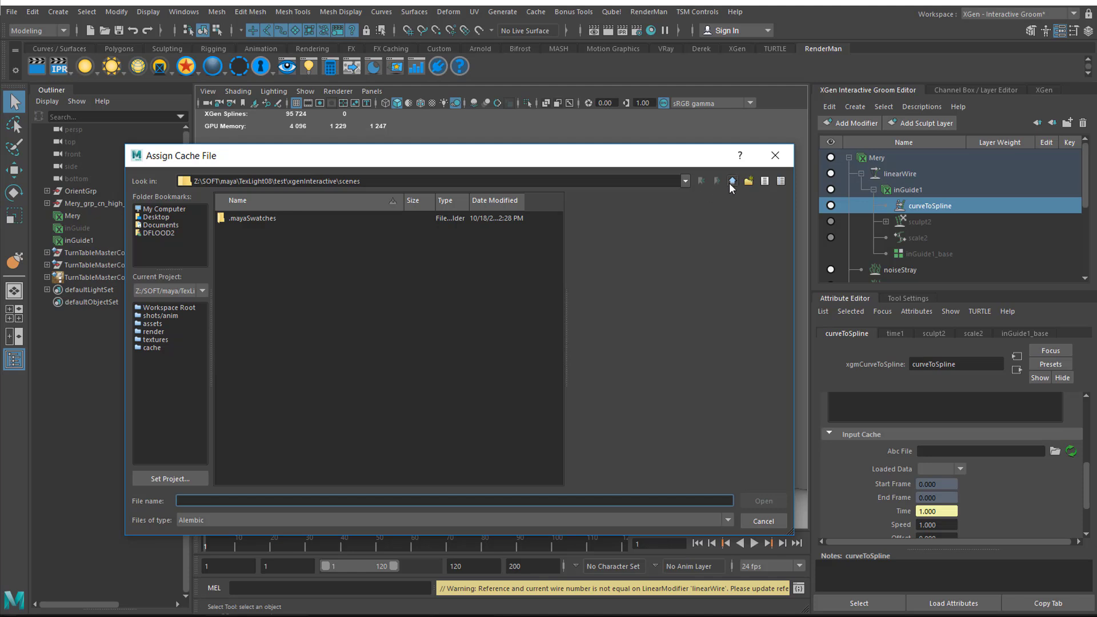
click(732, 182)
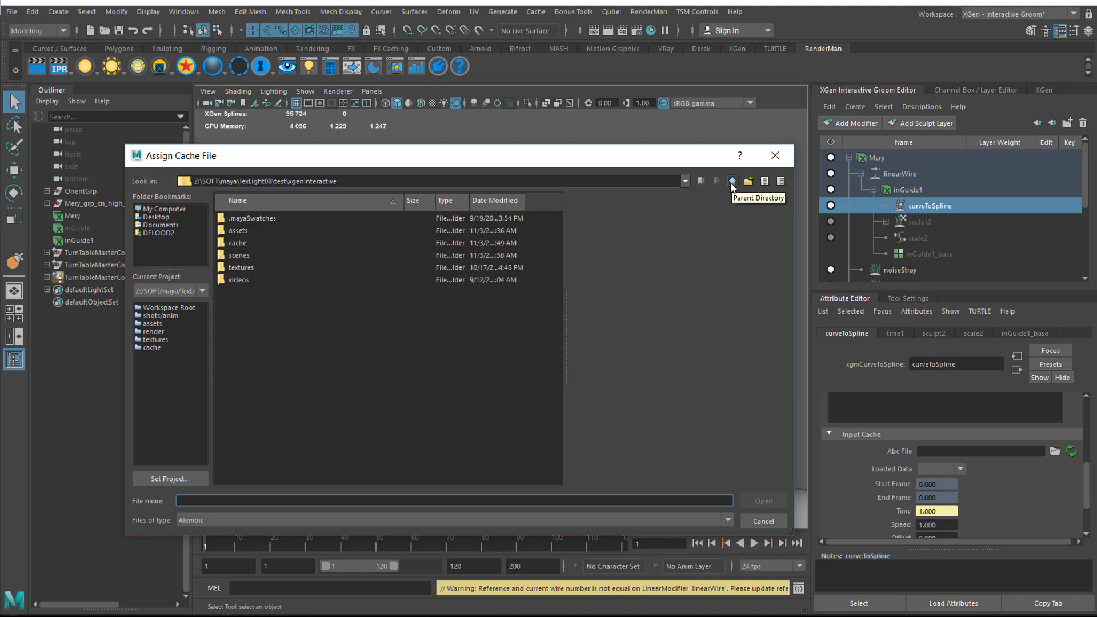
double_click(242, 243)
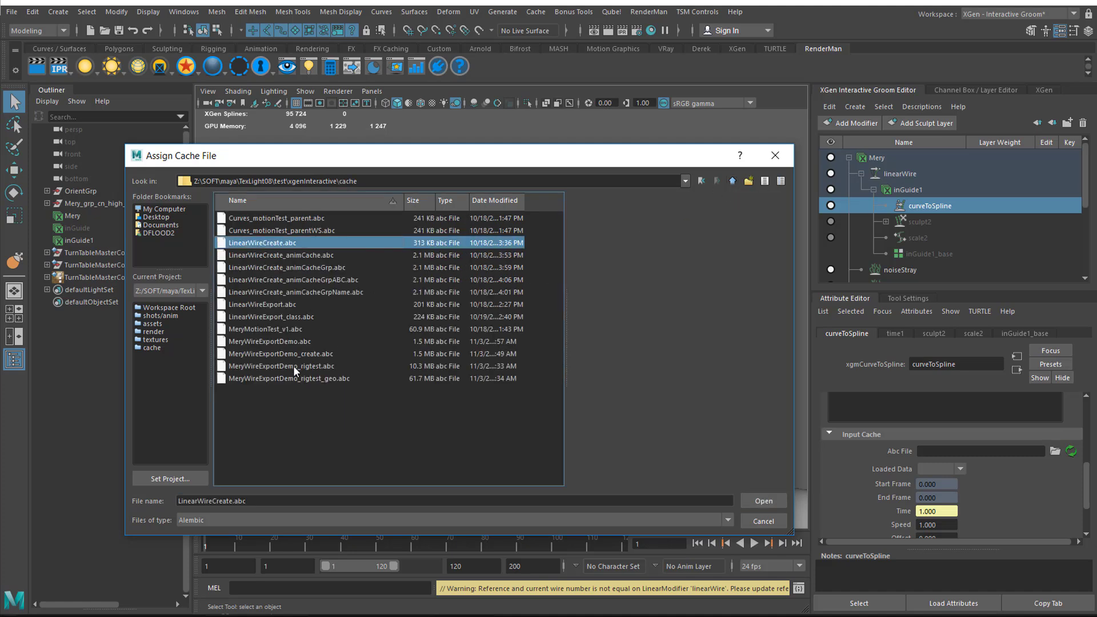
click(293, 366)
click(763, 501)
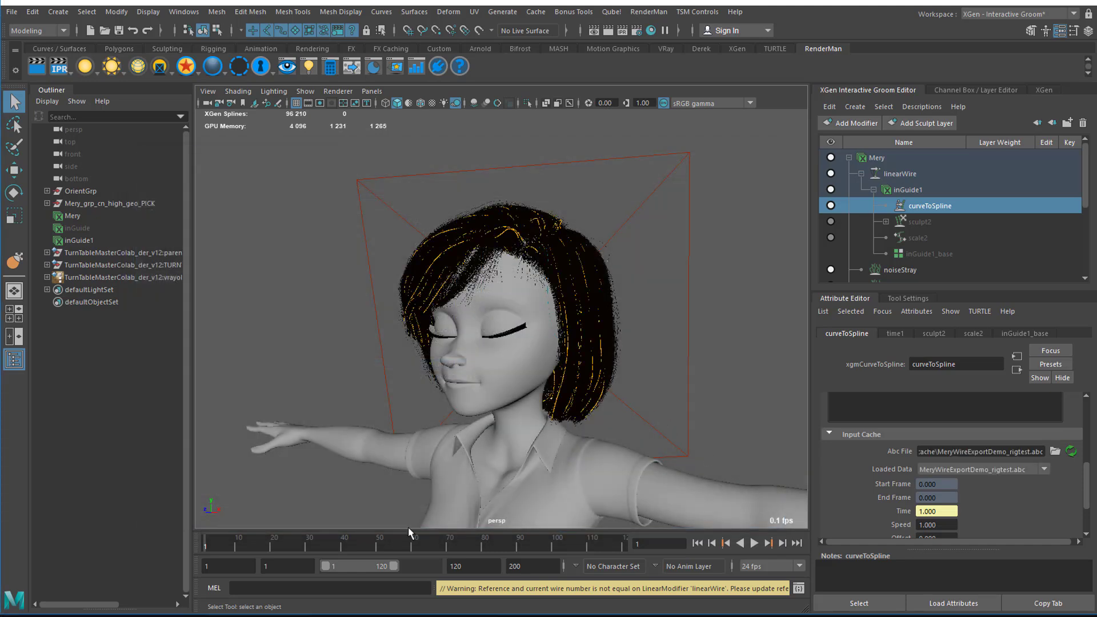
Check the cached guides against the hair at frame 29, and update the linearWire modifier's reference state at frame 1
click(304, 543)
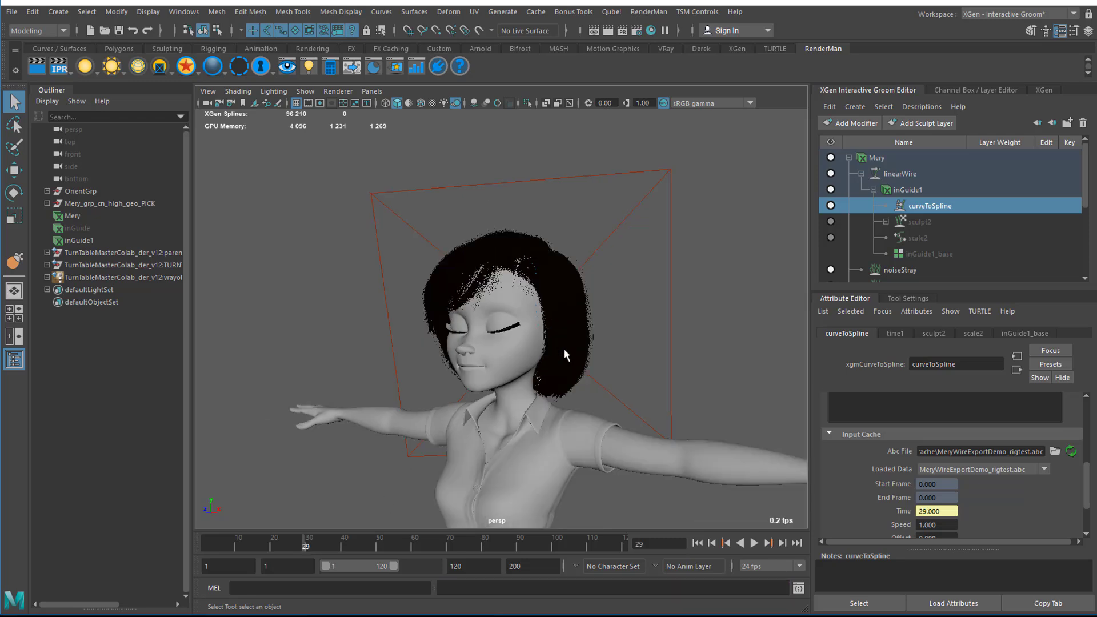
alt+drag(717, 377, 509, 356)
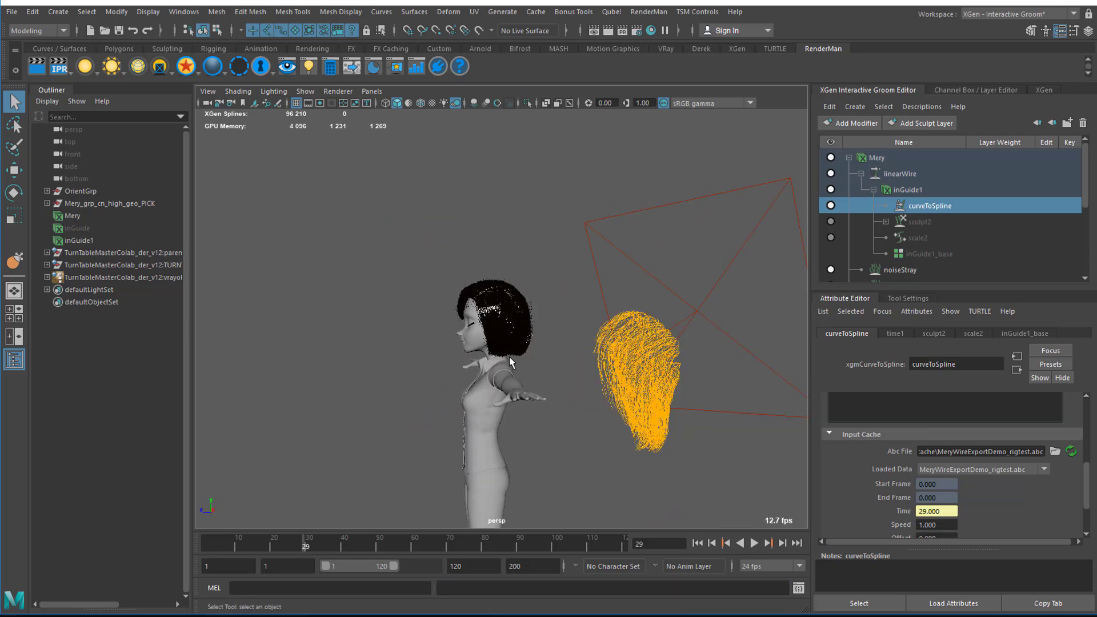
click(204, 541)
alt+drag(534, 403, 548, 370)
click(894, 174)
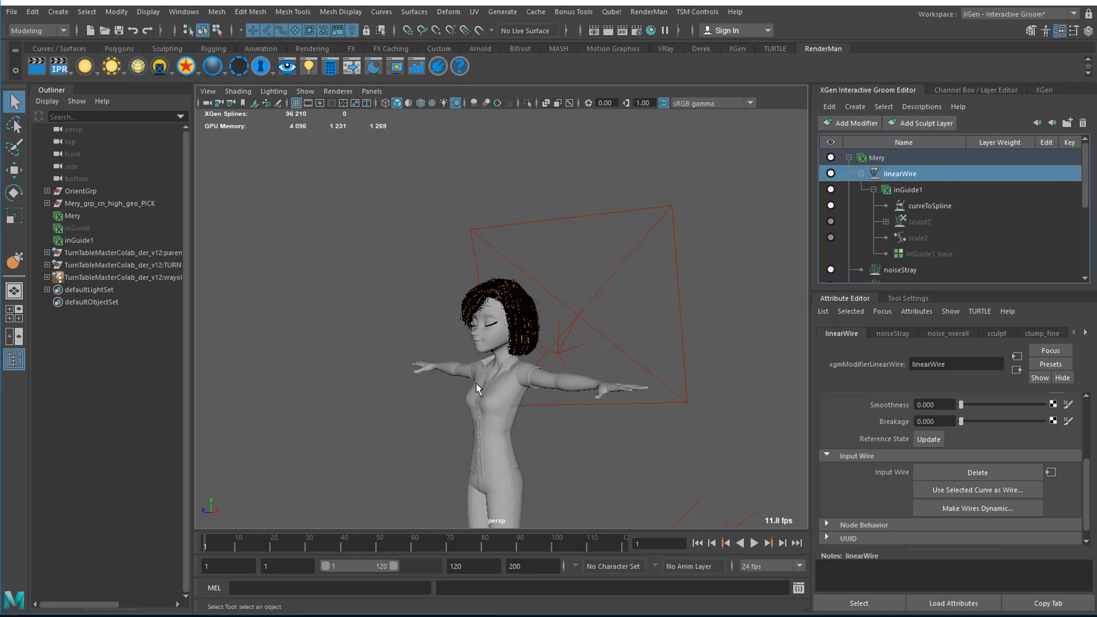
scroll(517, 320, up, 10)
scroll(520, 315, down, 2)
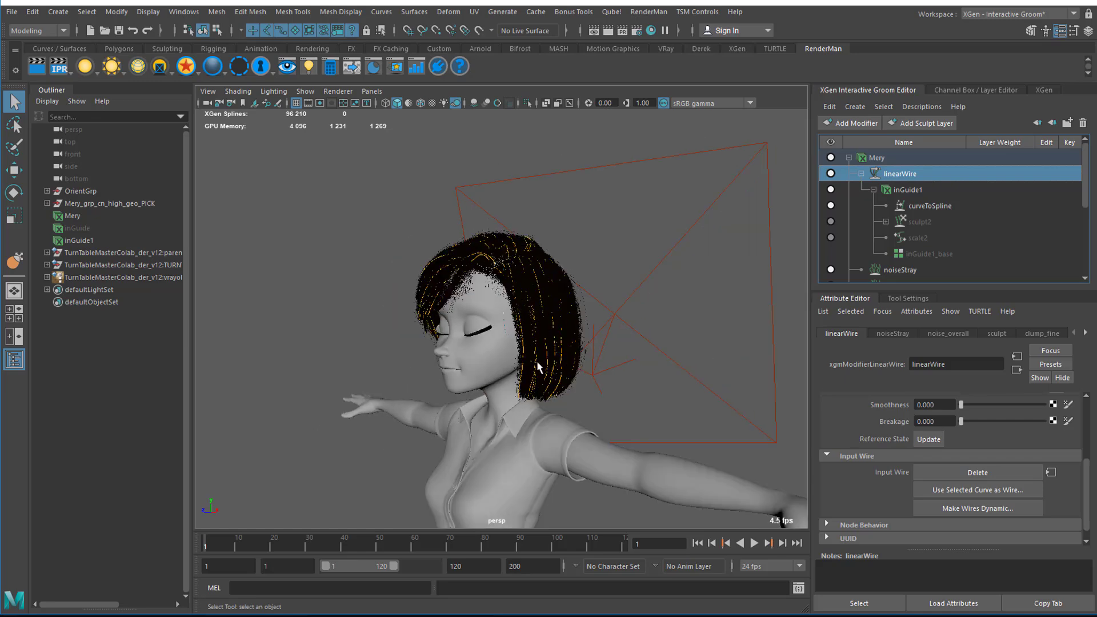
mouse_move(552, 352)
alt+mouse_down()
mouse_move(625, 348)
mouse_move(563, 350)
alt+mouse_up()
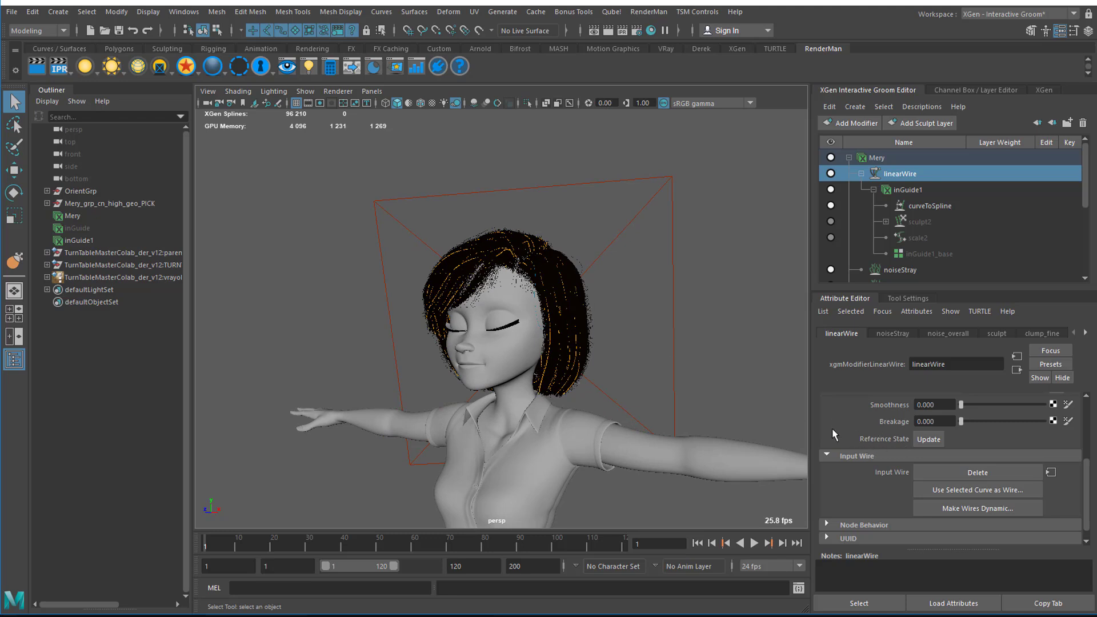
scroll(550, 344, up, 2)
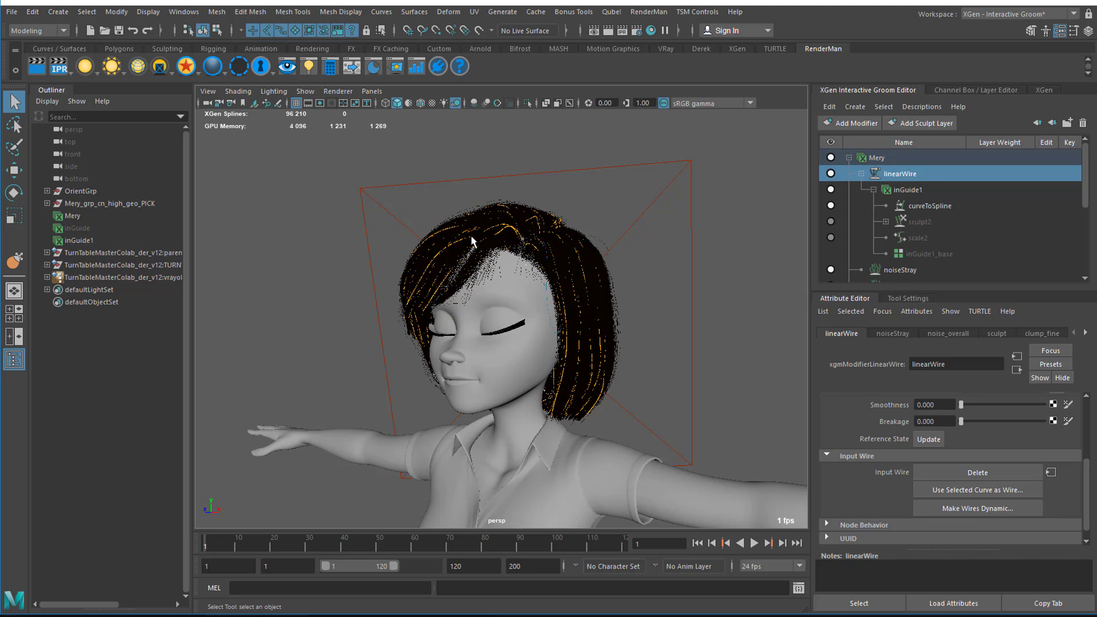
click(927, 440)
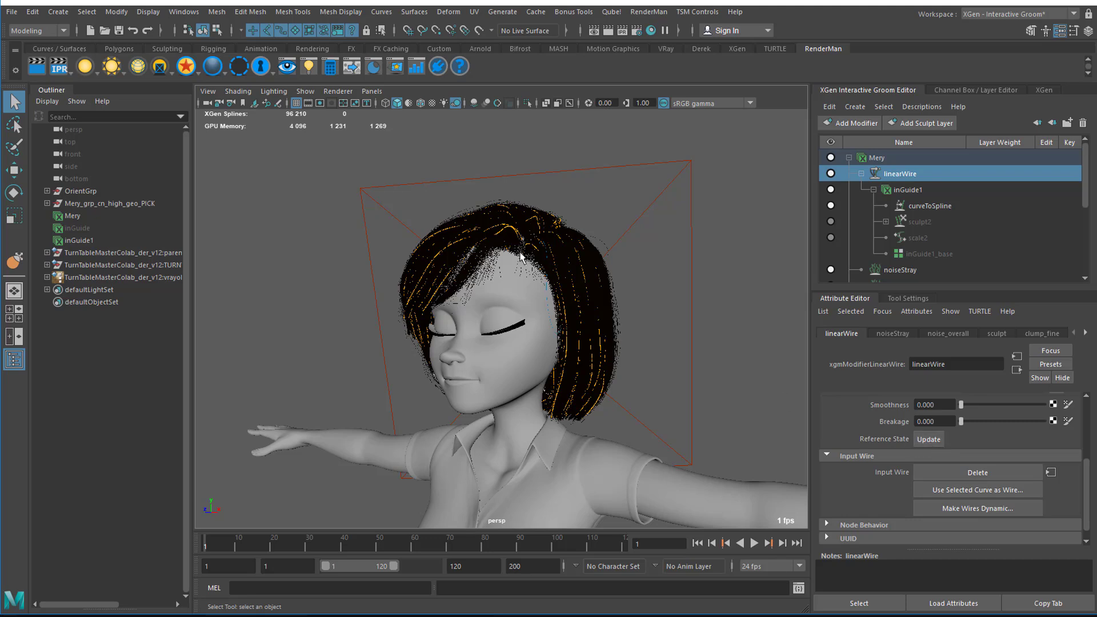
At frame 29, set the linearWire Magnitude Scale ramp to 0 at position 0 and 1 at position 1
click(304, 542)
alt+drag(553, 358, 580, 367)
mouse_move(580, 367)
alt+right_down()
mouse_move(600, 348)
mouse_move(643, 353)
mouse_move(589, 353)
alt+right_up()
alt+drag(589, 352, 578, 368)
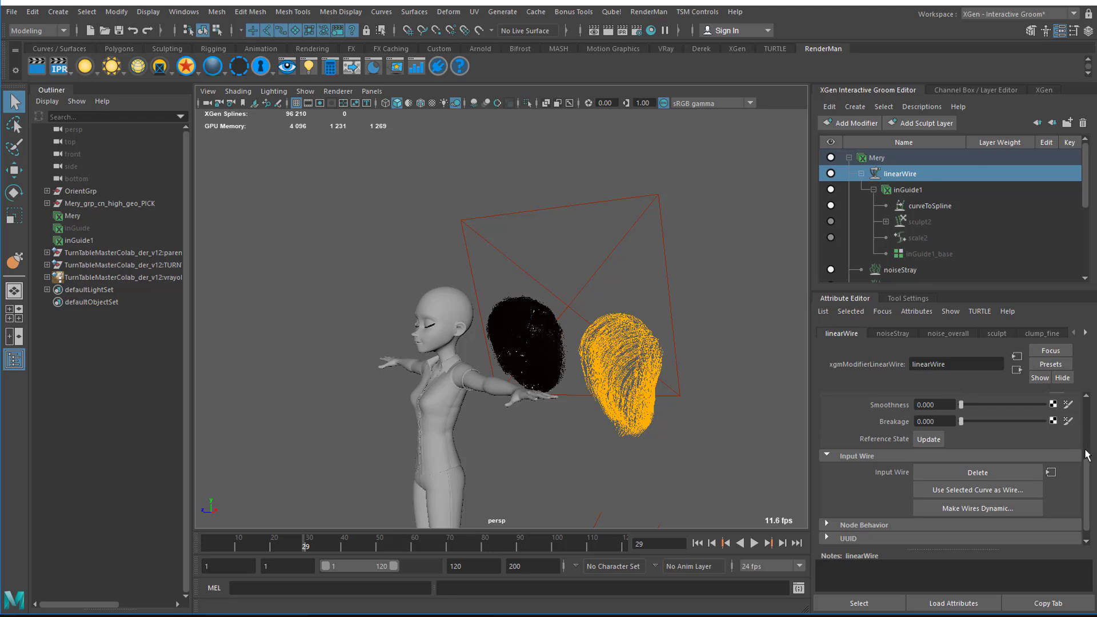
drag(1093, 473, 1087, 426)
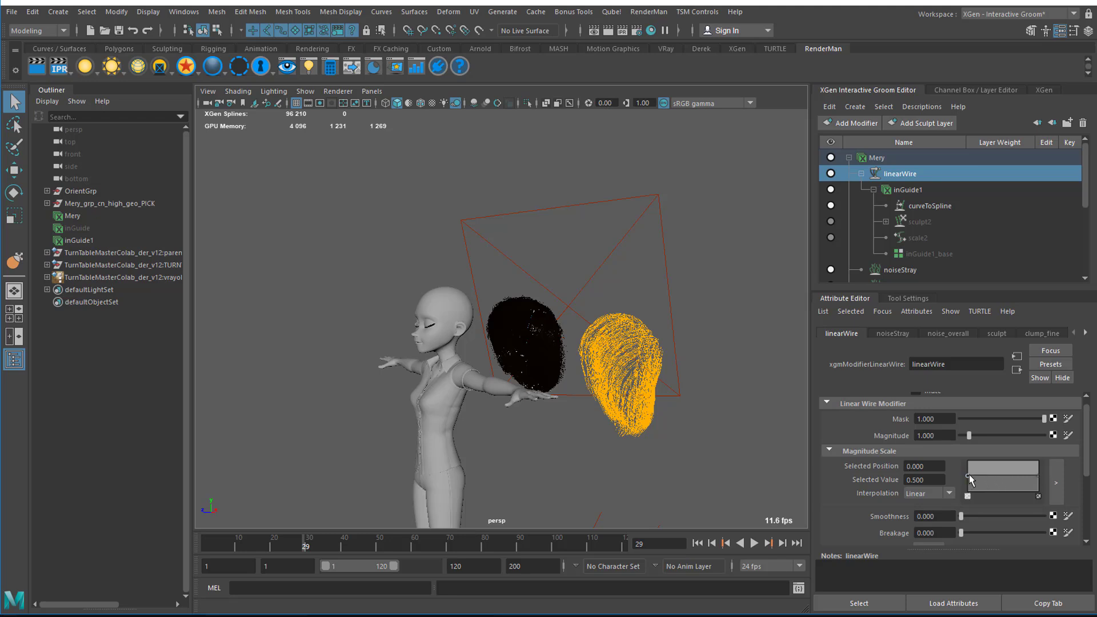
click(969, 479)
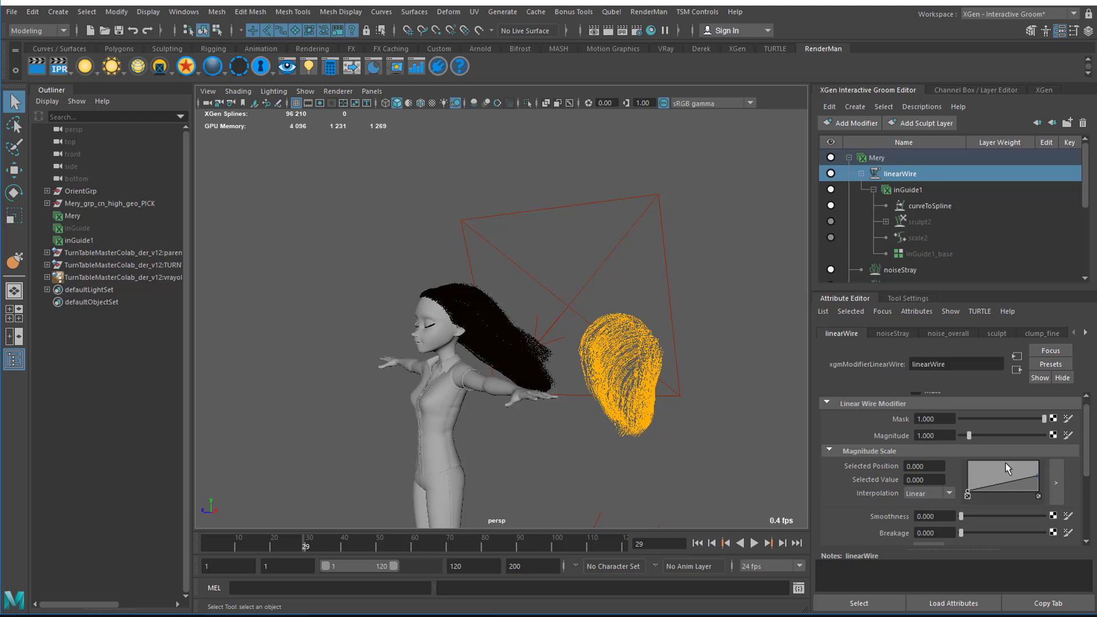
click(1040, 474)
drag(1041, 473, 1041, 447)
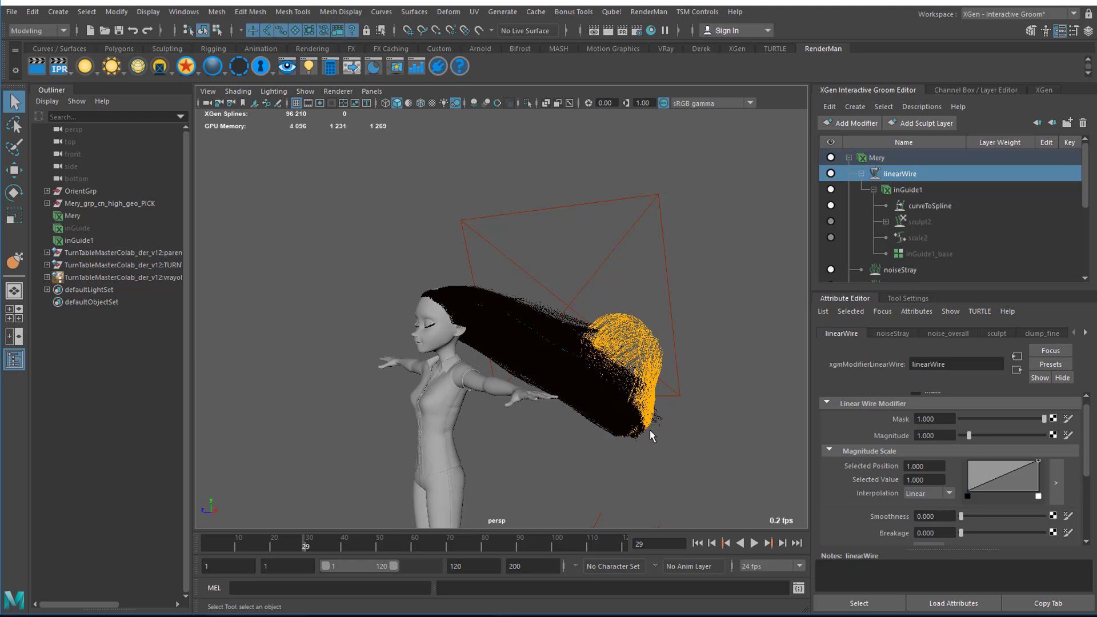
alt+drag(650, 430, 600, 432)
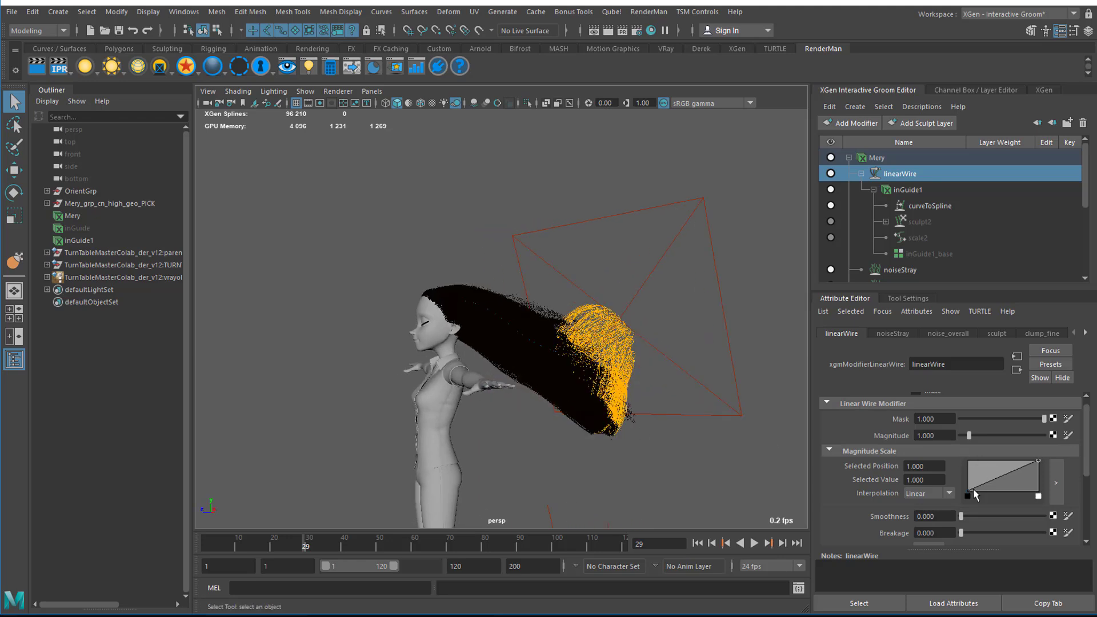
Raise the Magnitude Scale ramp's start point at position 0 to a value of 1, keeping no extra ramp point
click(973, 489)
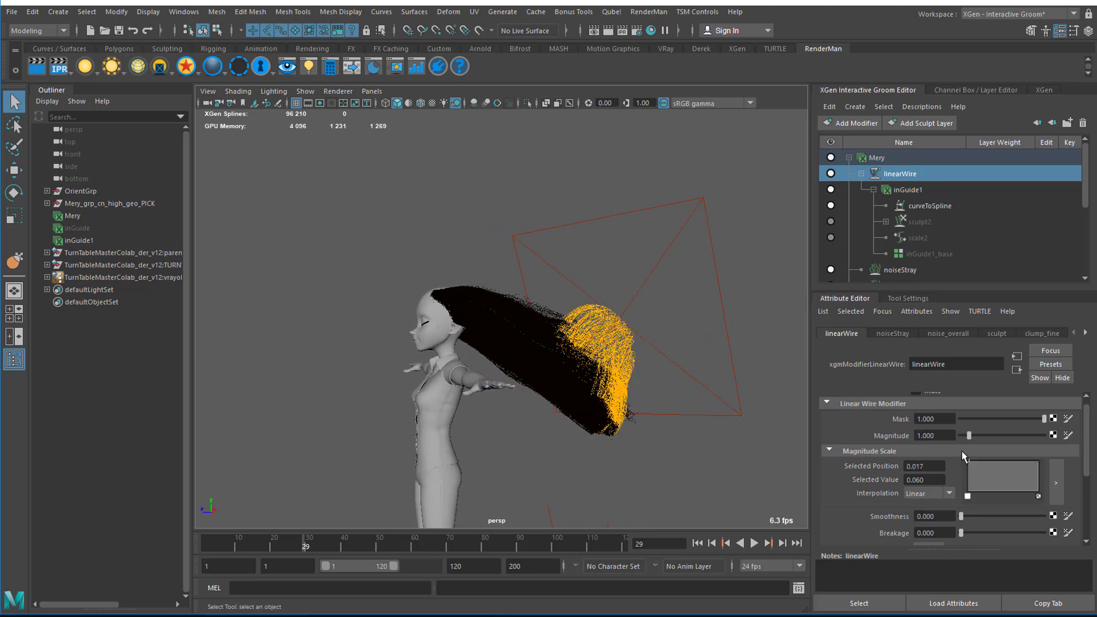
key(ctrl+z)
alt+drag(621, 382, 610, 403)
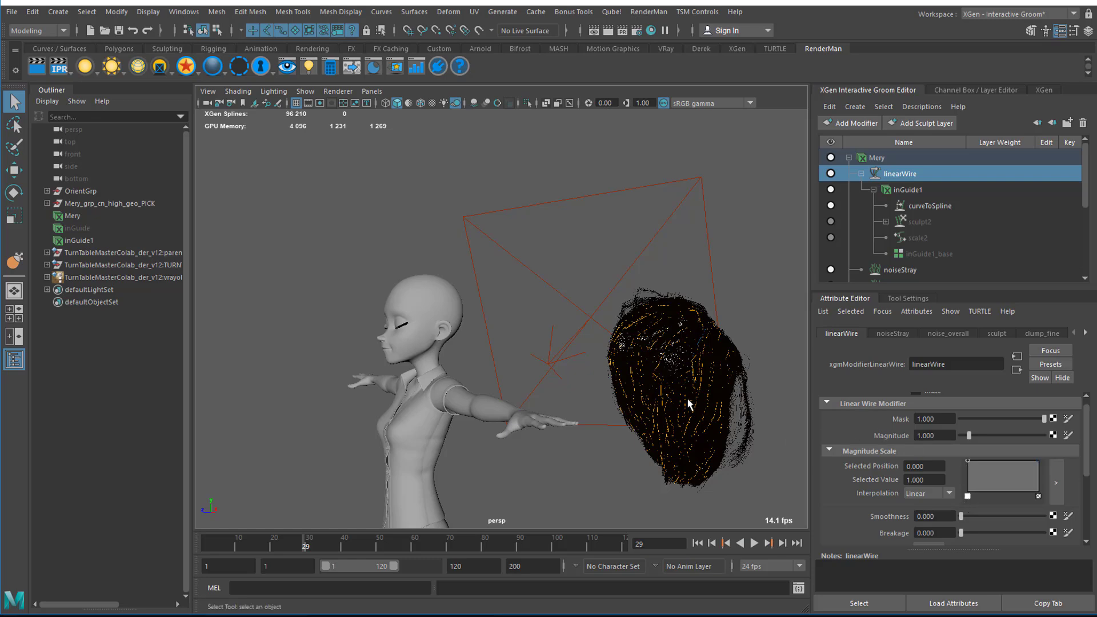
alt+drag(683, 393, 764, 410)
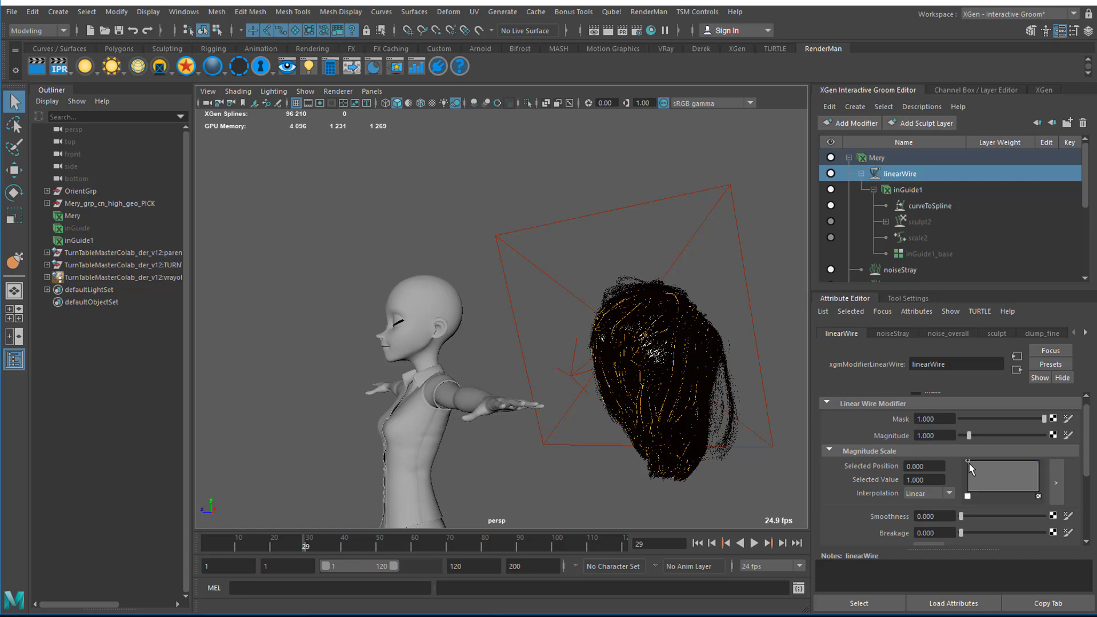
mouse_move(637, 401)
alt+mouse_down()
mouse_move(595, 392)
mouse_move(637, 399)
alt+mouse_up()
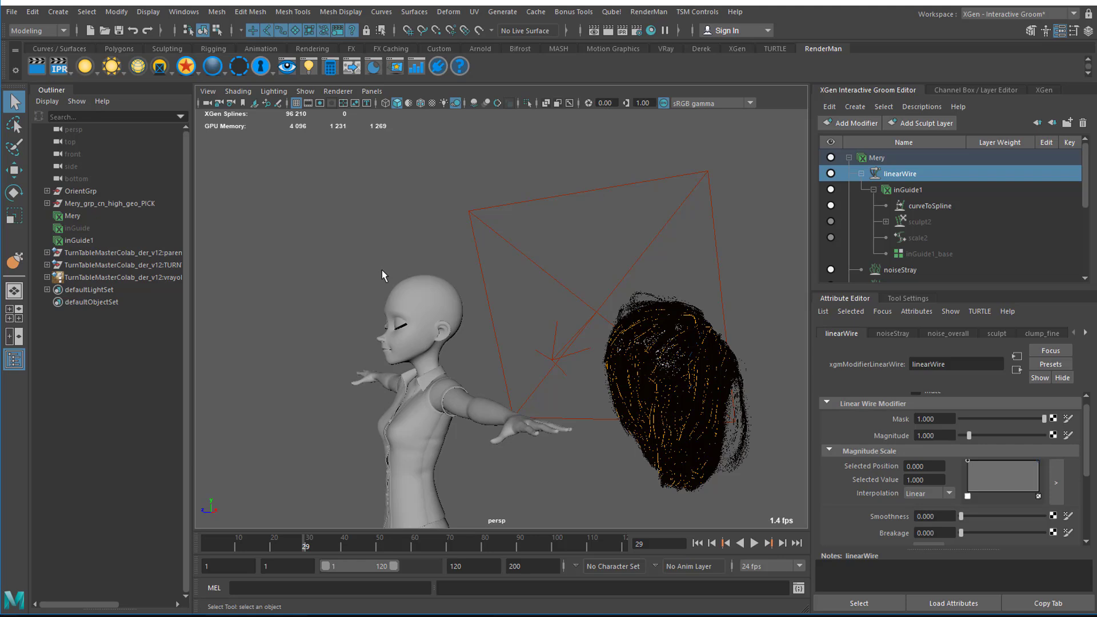
Save the scene under the new name 8MeryGuide_texDEMO_3wireCacheUpdate.ma in the project's scenes folder
click(10, 13)
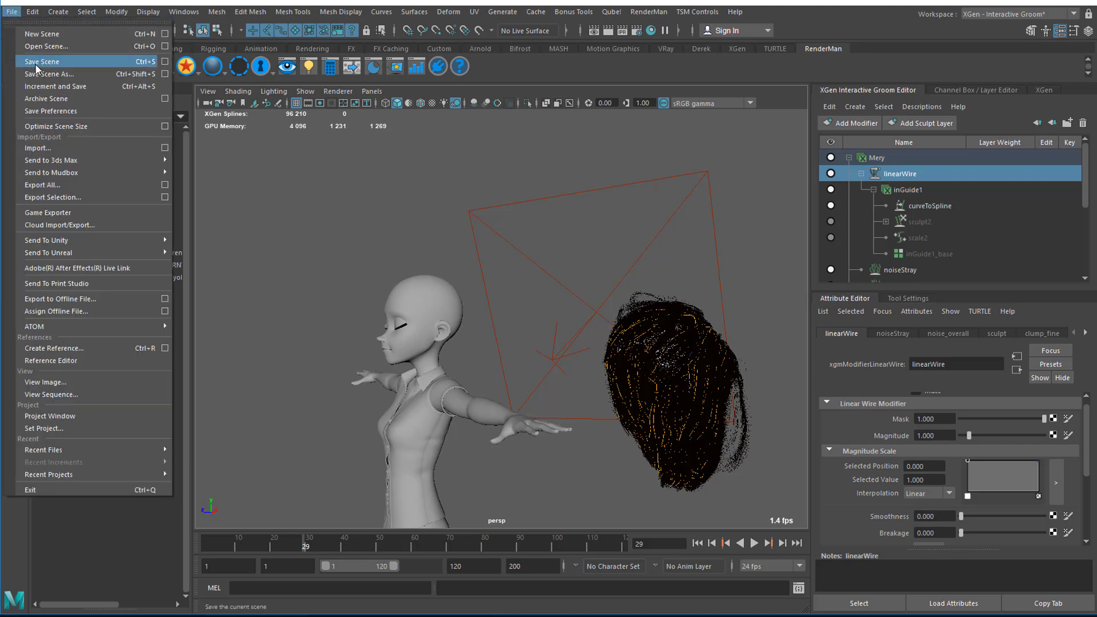
click(63, 74)
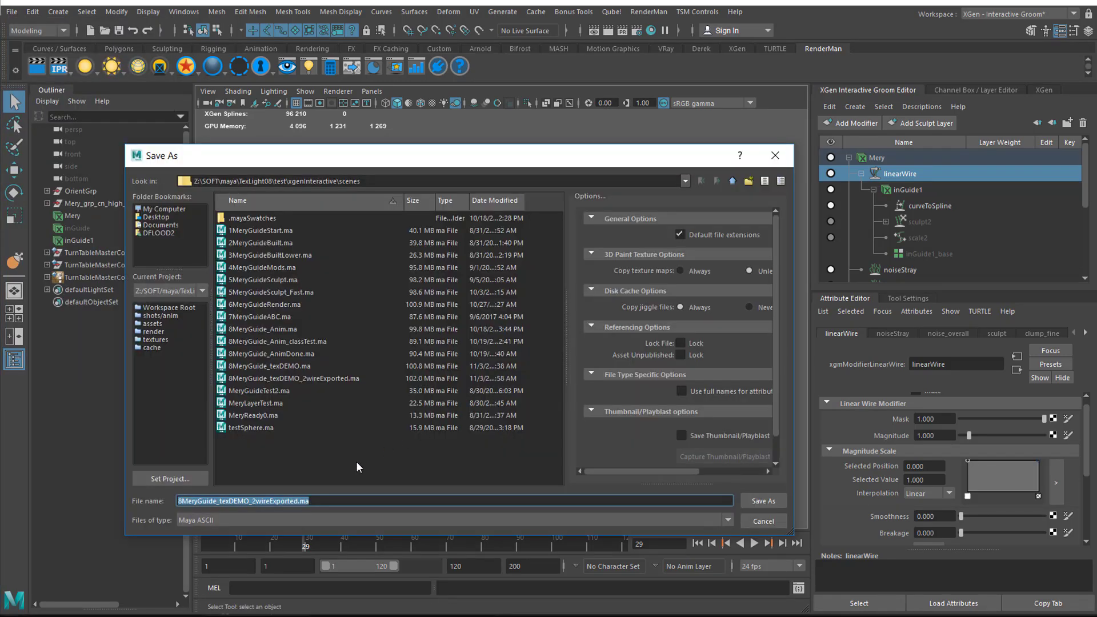
click(320, 379)
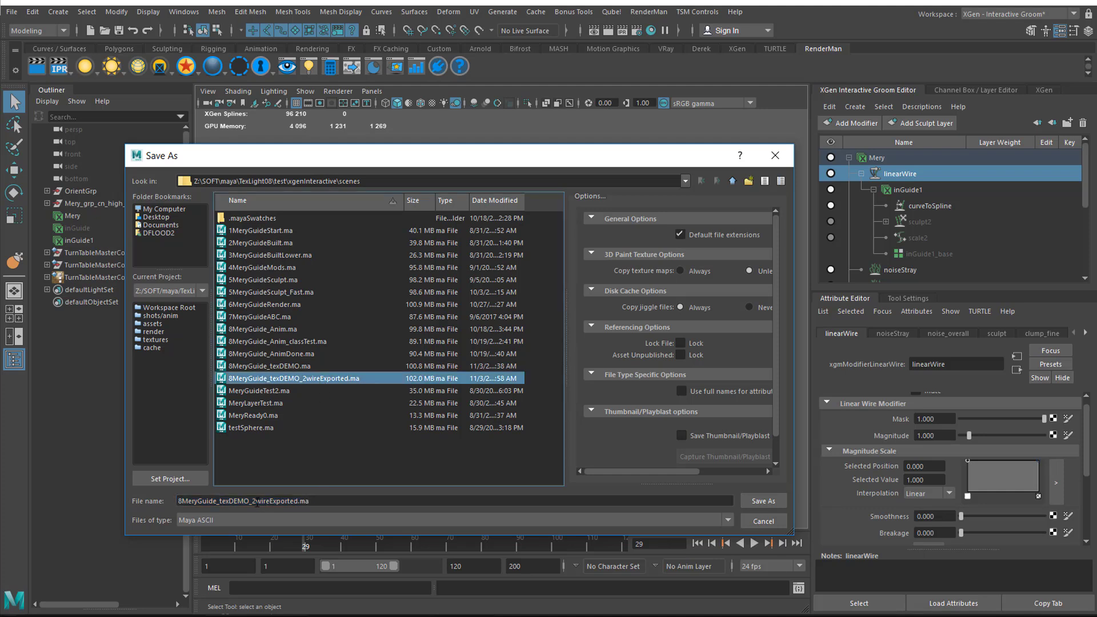
click(256, 502)
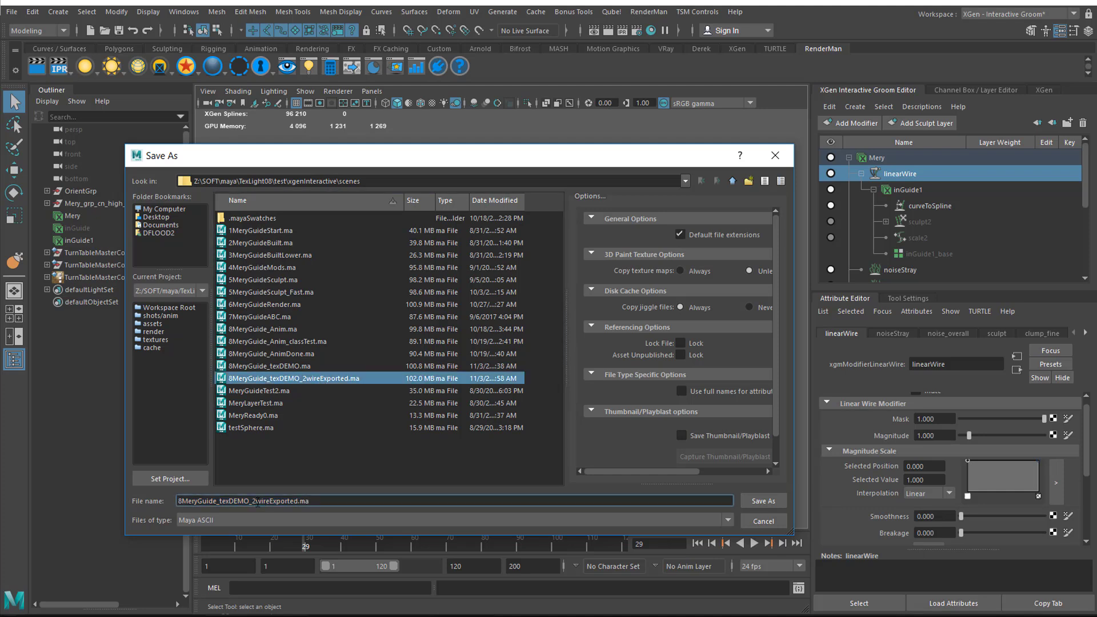
key(BackSpace)
text(3)
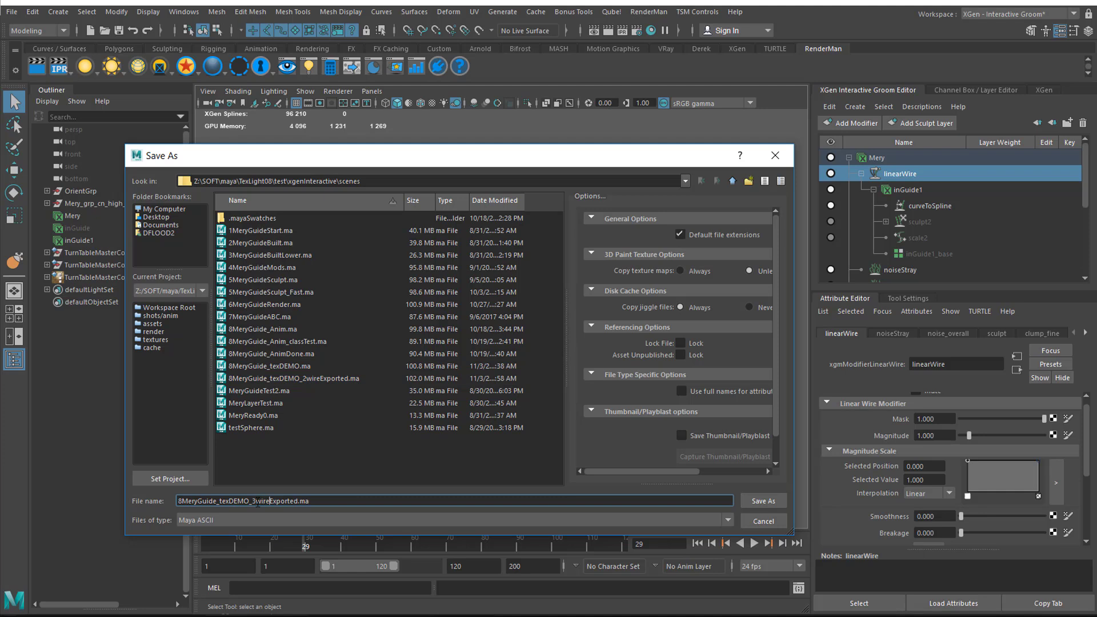
key(Delete)
key(Delete)
key(BackSpace)
key(BackSpace)
key(BackSpace)
key(BackSpace)
key(BackSpace)
key(BackSpace)
text(CacheUpdate)
click(777, 496)
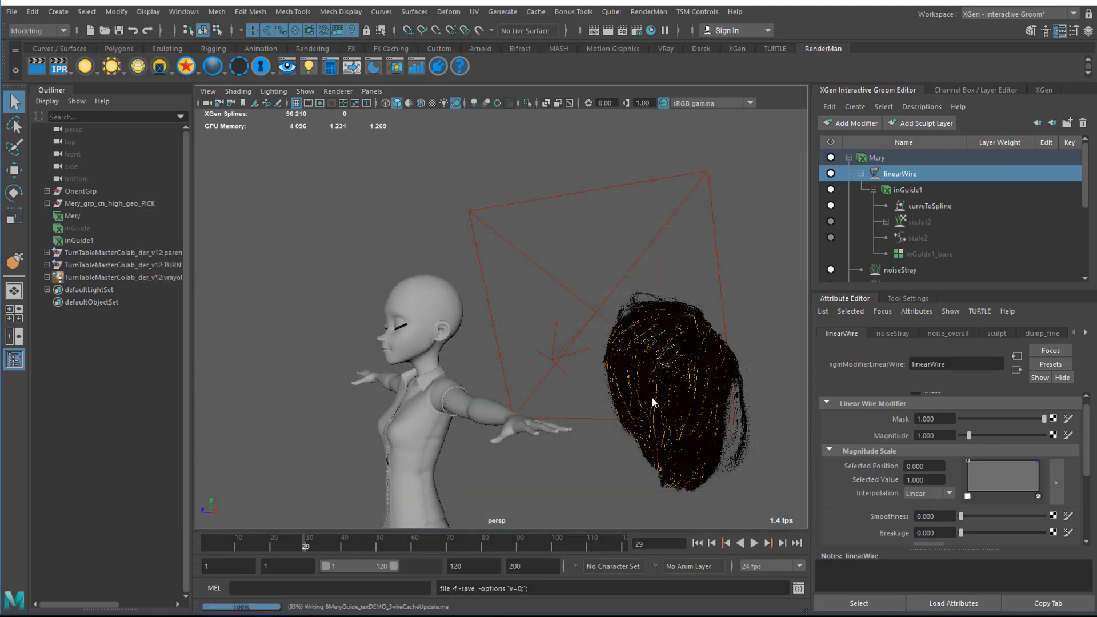
At frame 1, import MeryWireExportDemo_rigtest_geo.abc onto the Mery_grp_cn_high_geo_PICK group, merging it under the current selection
click(202, 544)
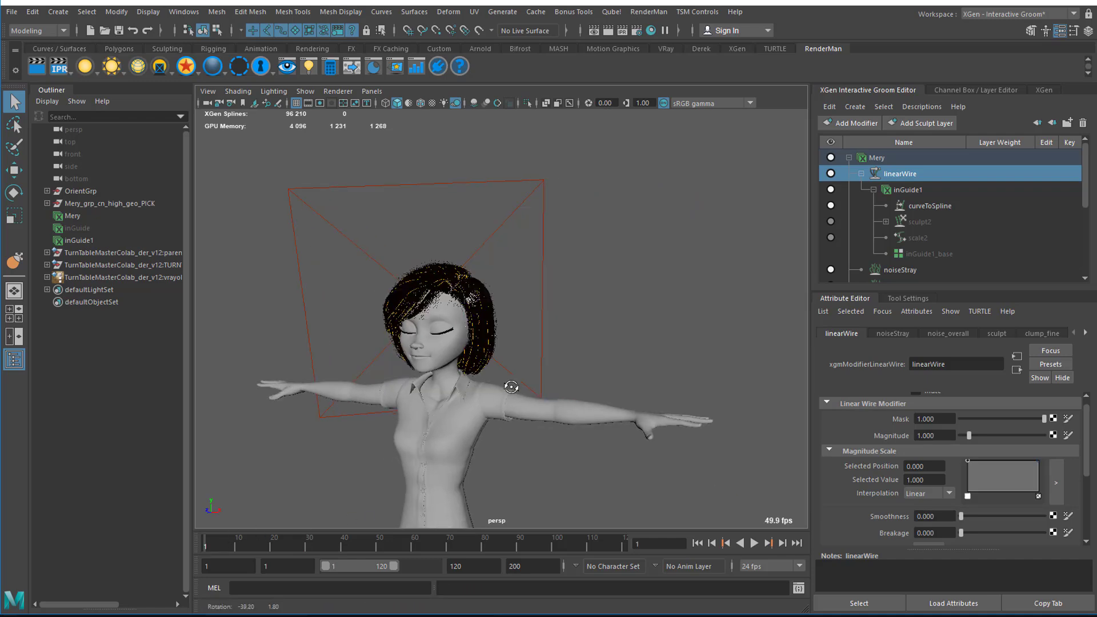
alt+drag(541, 380, 600, 411)
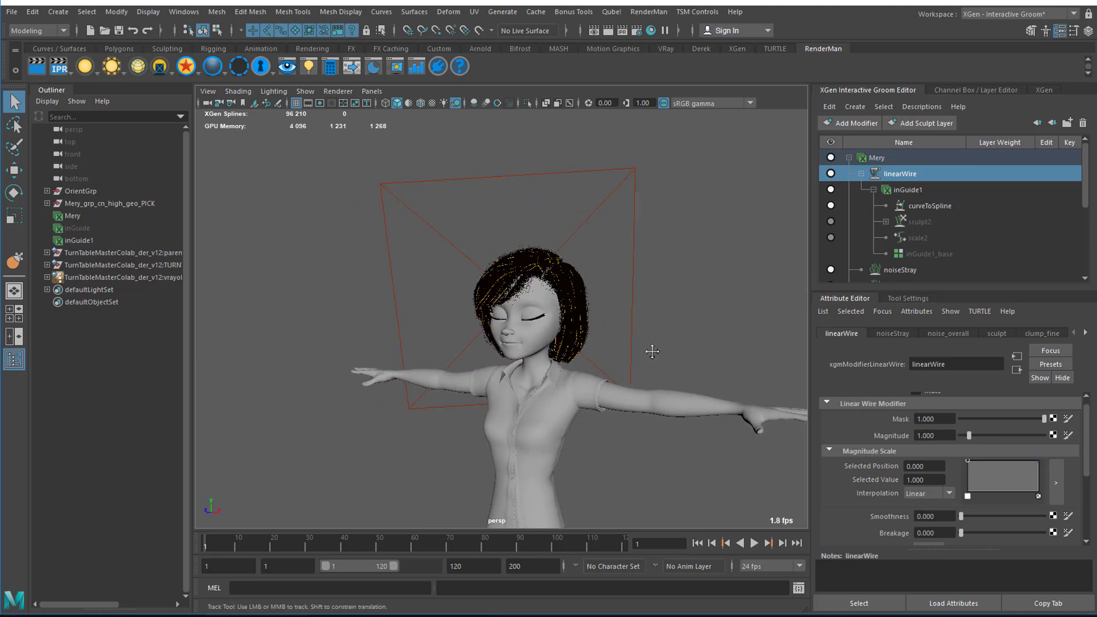
alt+drag(640, 356, 611, 342)
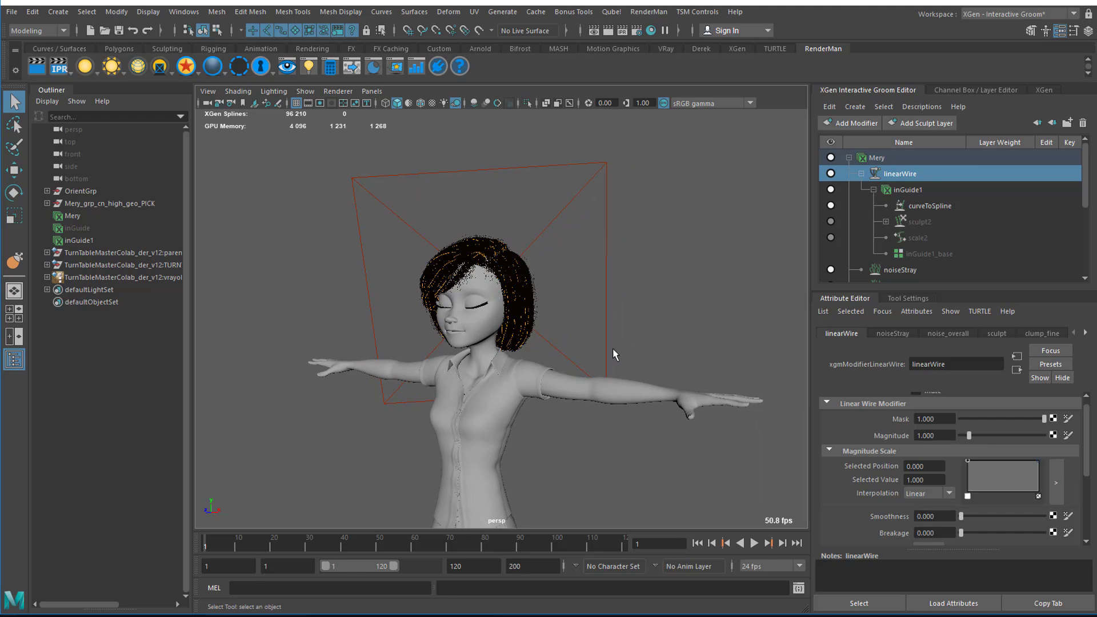
click(128, 203)
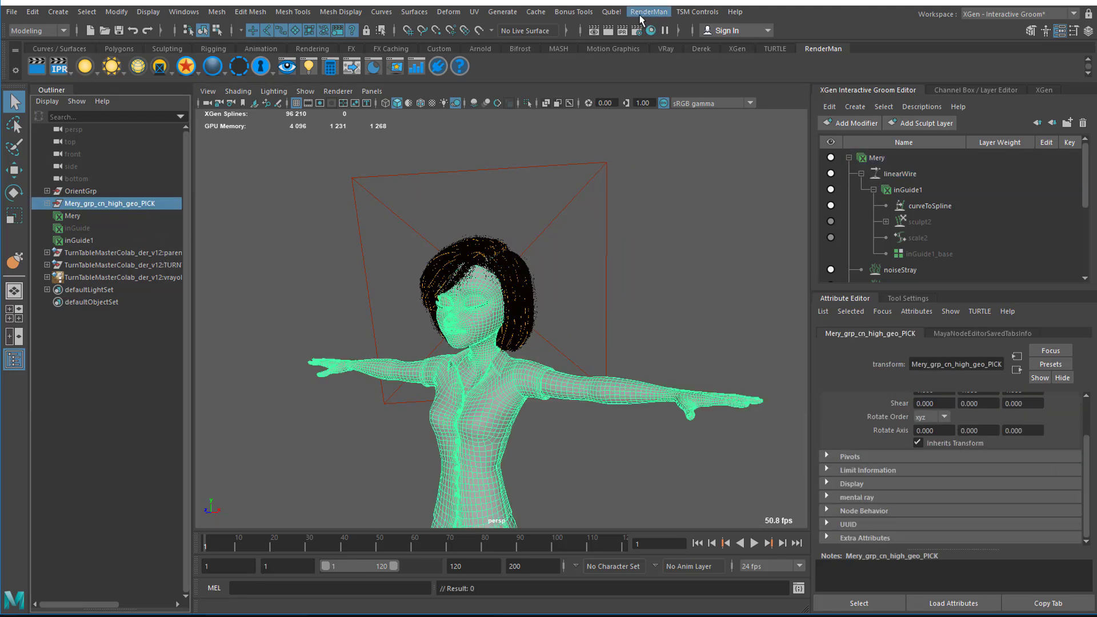
click(536, 12)
mouse_move(557, 38)
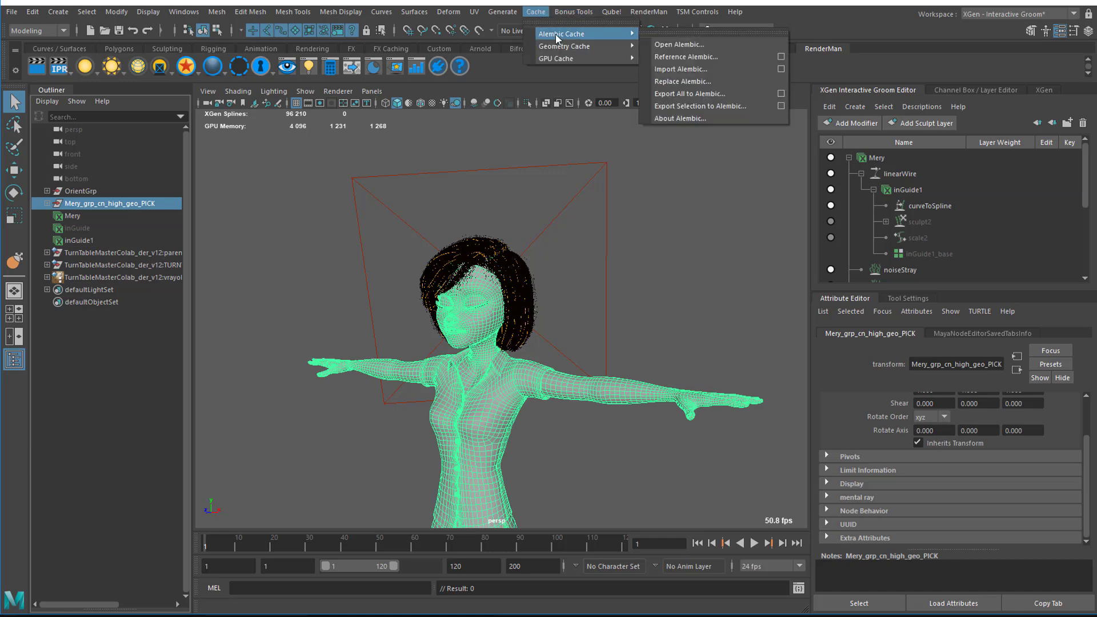
click(778, 70)
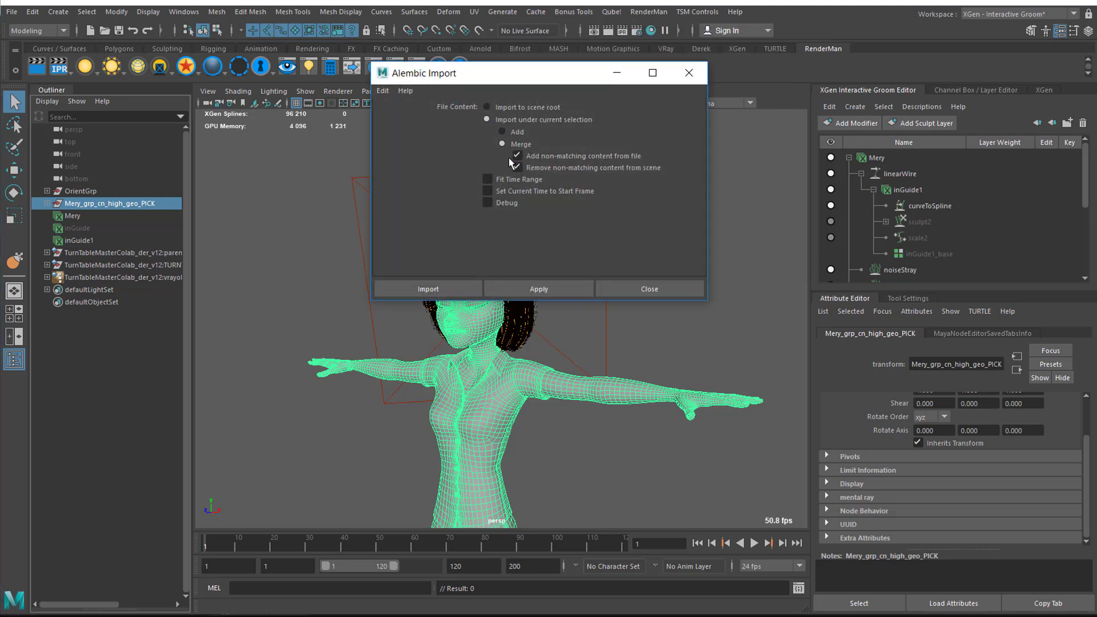
click(451, 289)
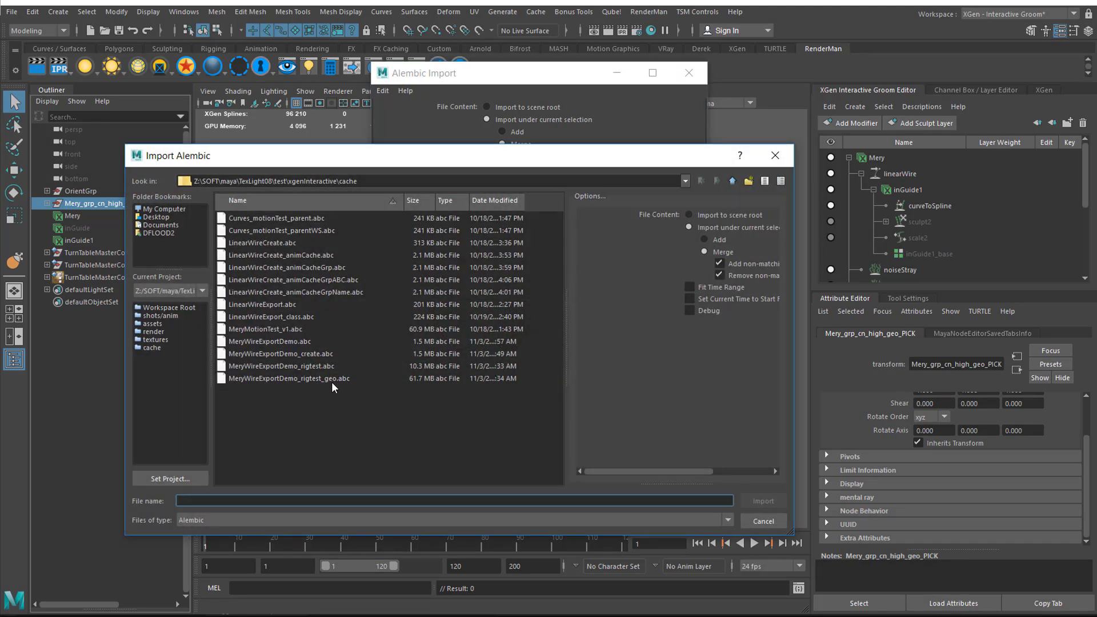
click(328, 379)
click(766, 500)
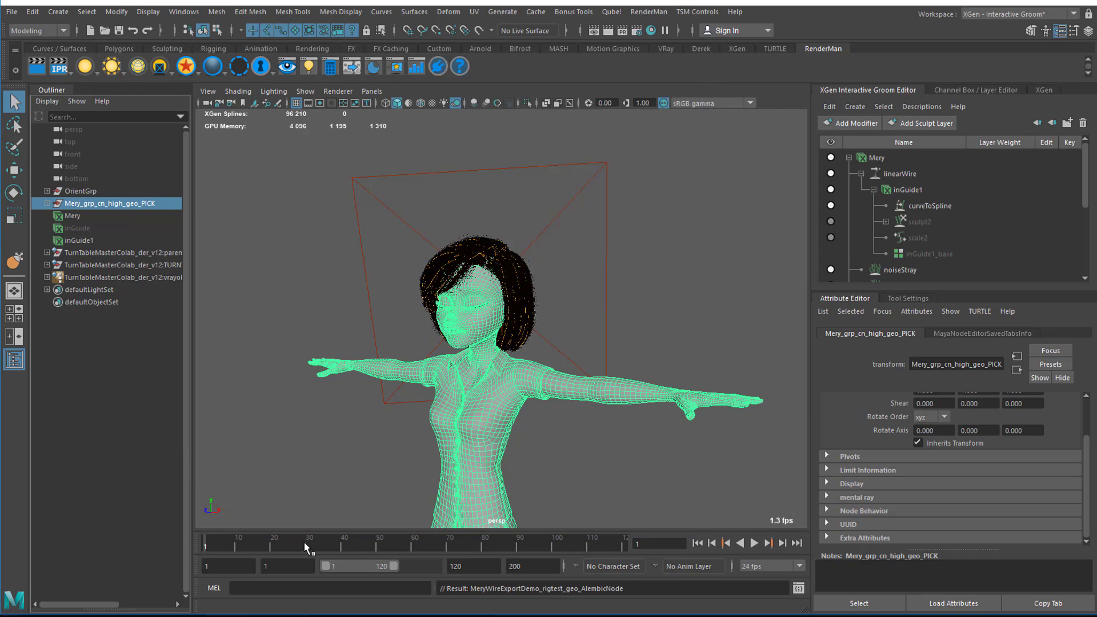
At frame 29, lower the start point of linearWire's Magnitude Scale ramp to its minimum
click(304, 542)
alt+drag(497, 389, 537, 381)
alt+right_drag(537, 381, 509, 397)
alt+middle_drag(510, 396, 584, 370)
alt+drag(584, 370, 589, 322)
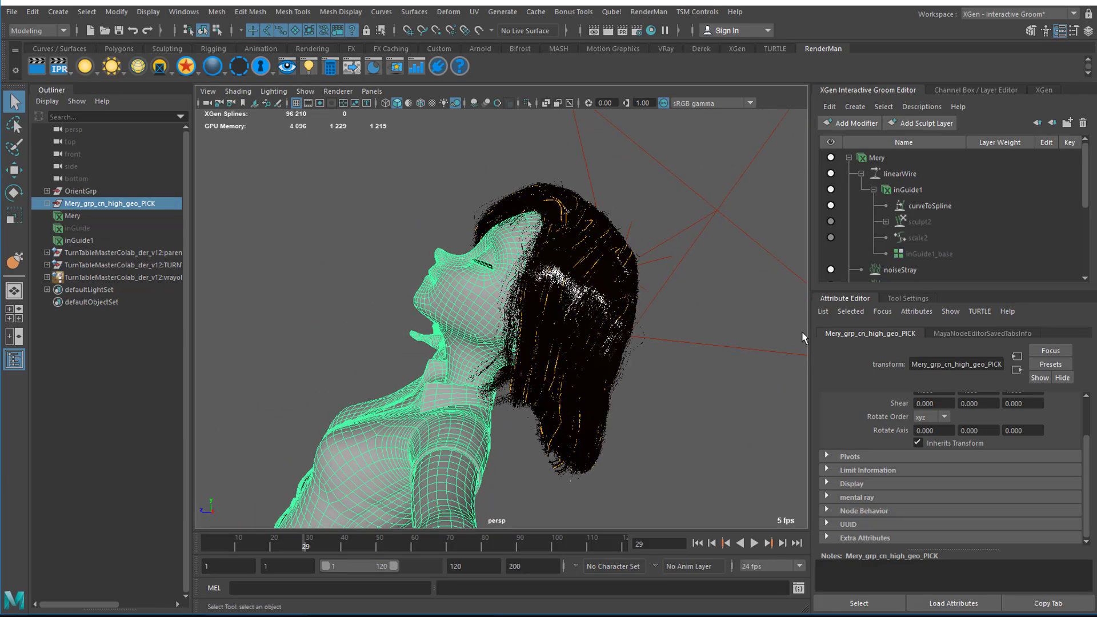
click(908, 176)
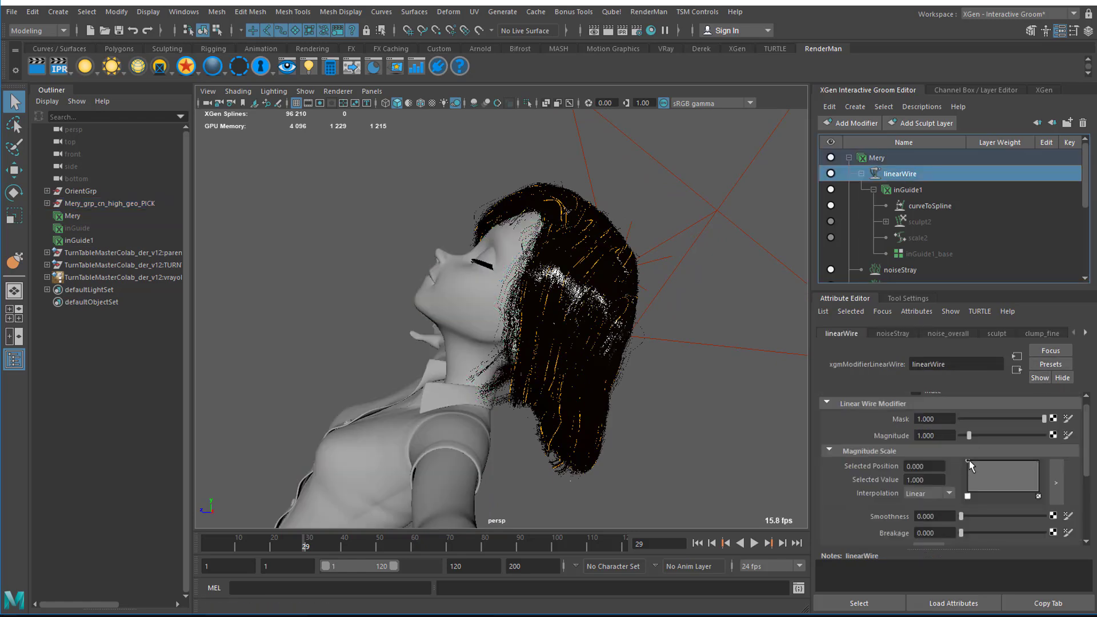
drag(969, 461, 967, 495)
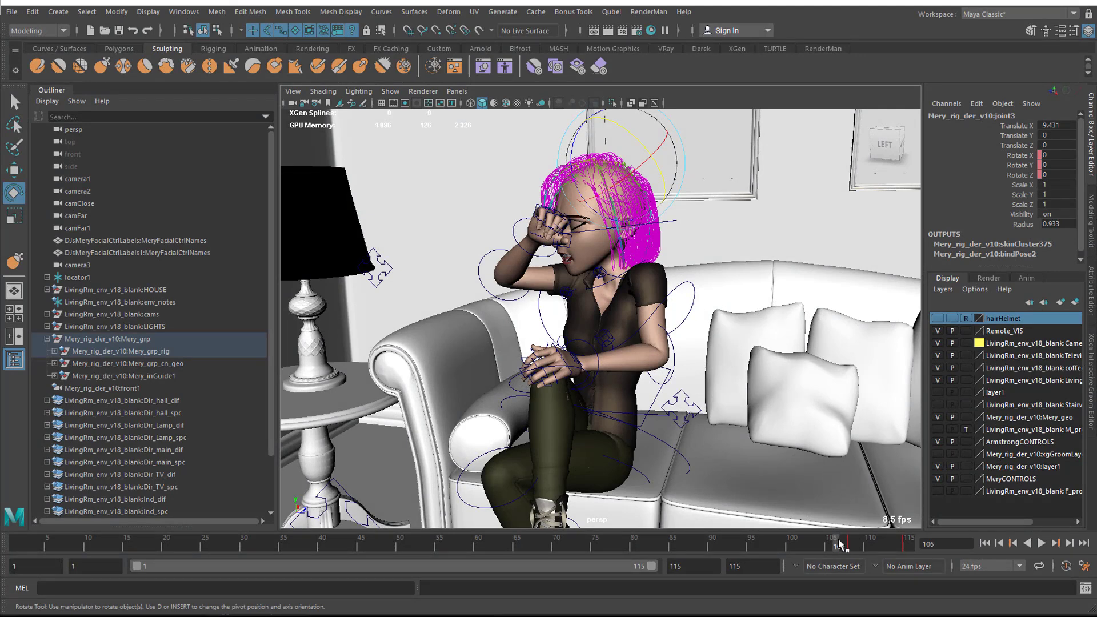
Play the end of the living room shot to examine how the hair guides follow Mery's animated rig
key(alt+v)
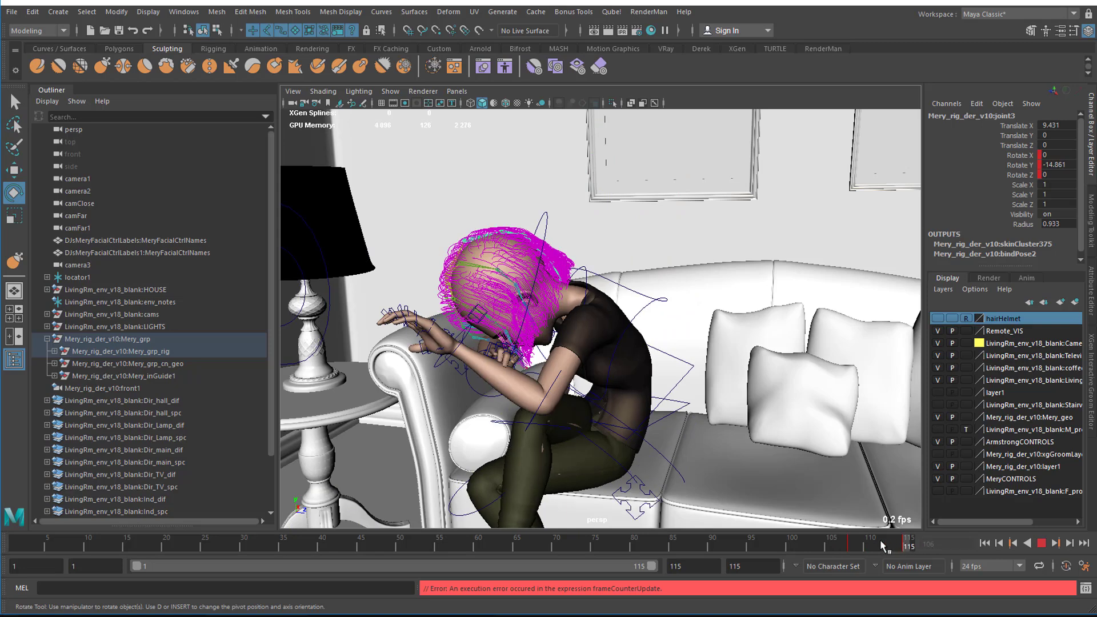
click(857, 540)
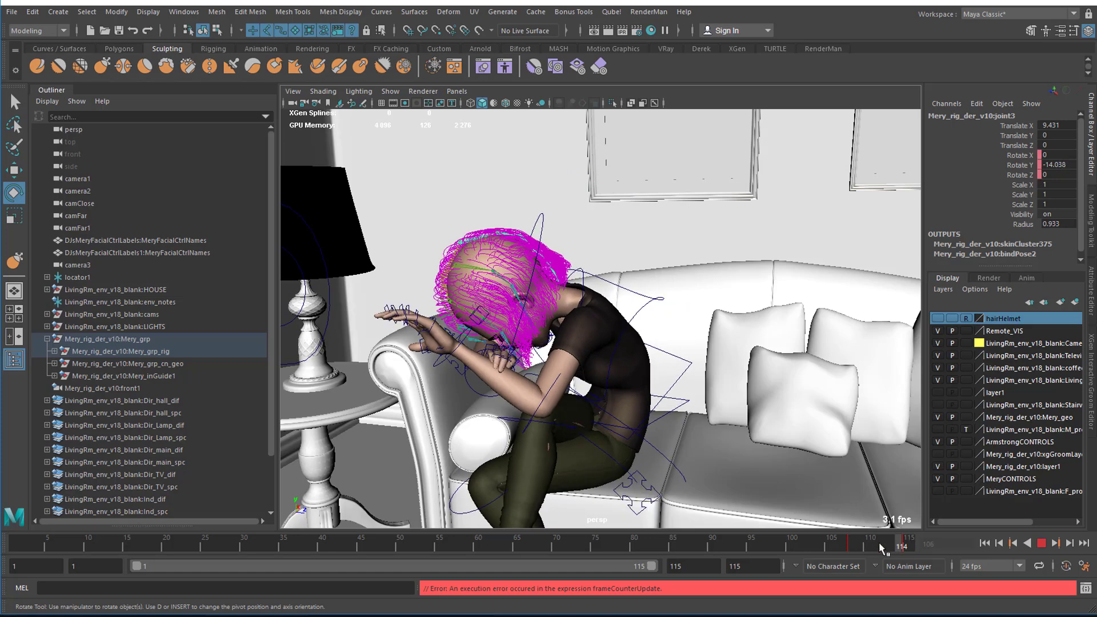
Replay the shot from around frame 107 to check the hair guides while Mery leans forward, stopping at frame 107
click(852, 543)
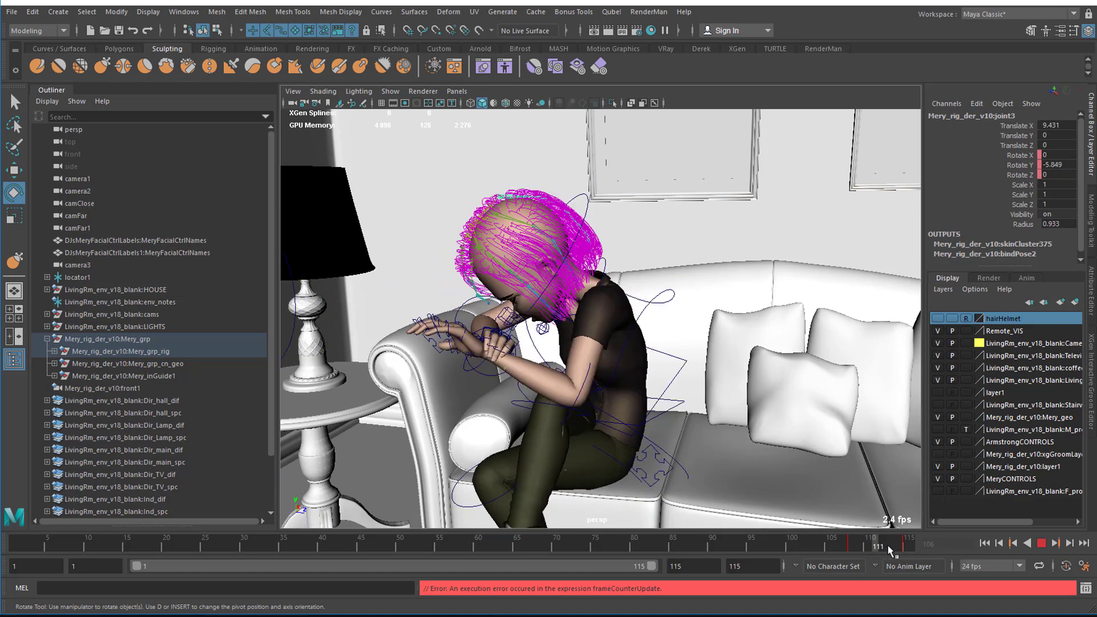
click(851, 547)
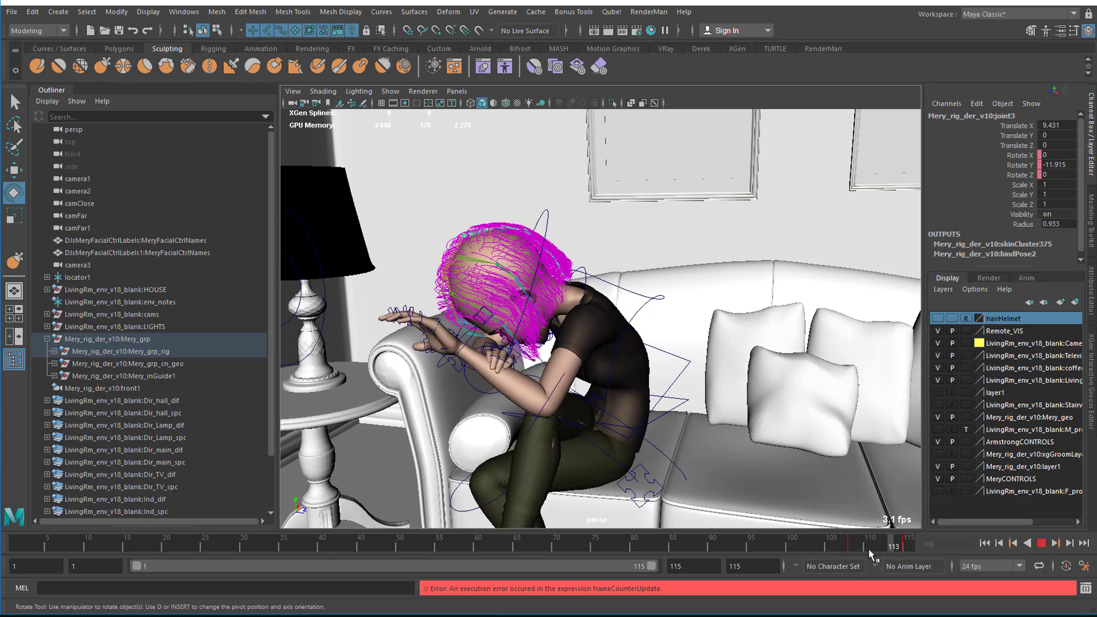
click(849, 548)
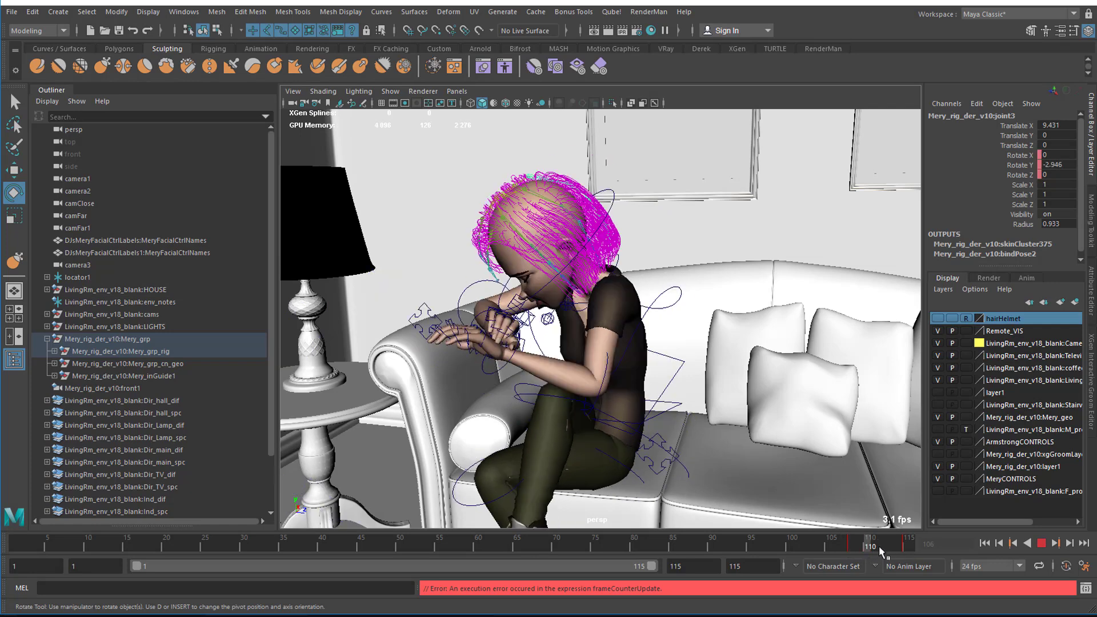
click(847, 547)
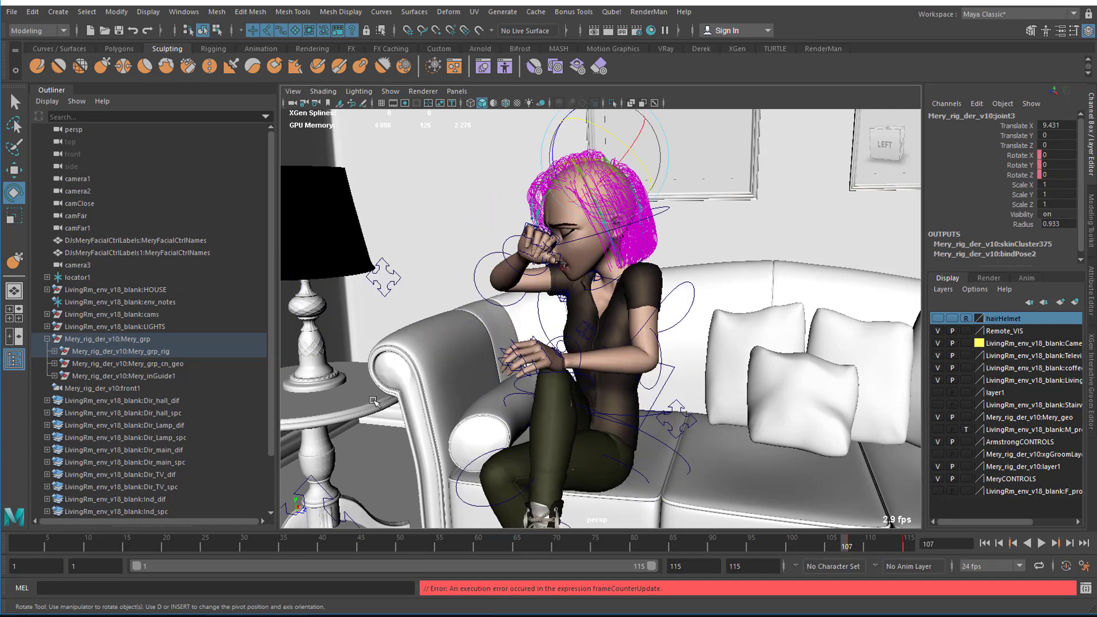
Select all guide curves in the Mery_inGuide1 group, from Mery_Spline0 through Mery_Spline485
click(658, 255)
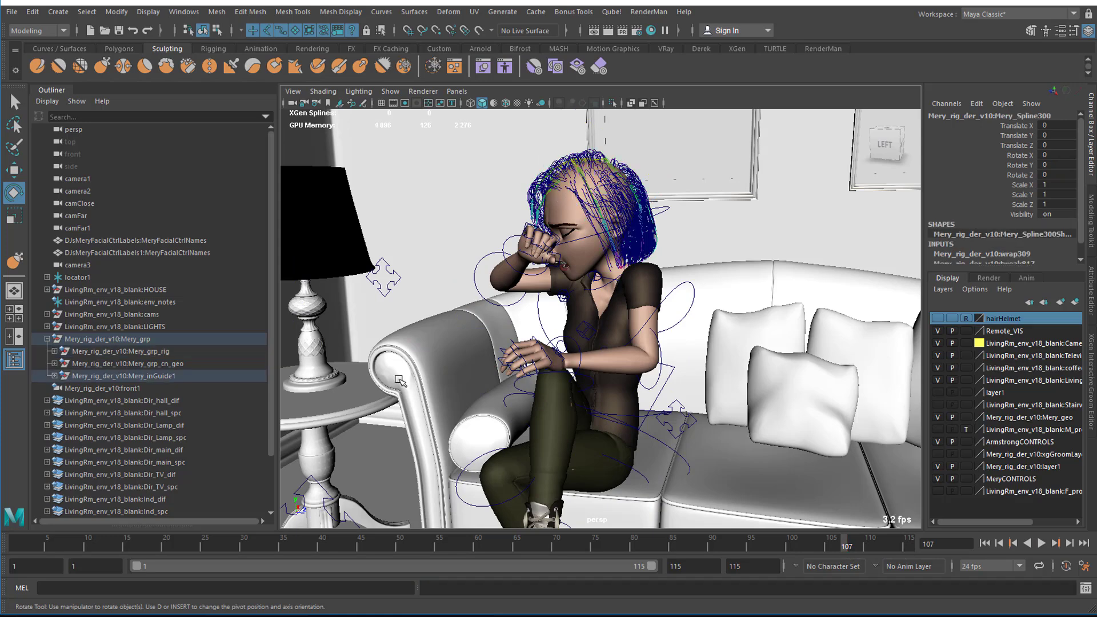
click(146, 377)
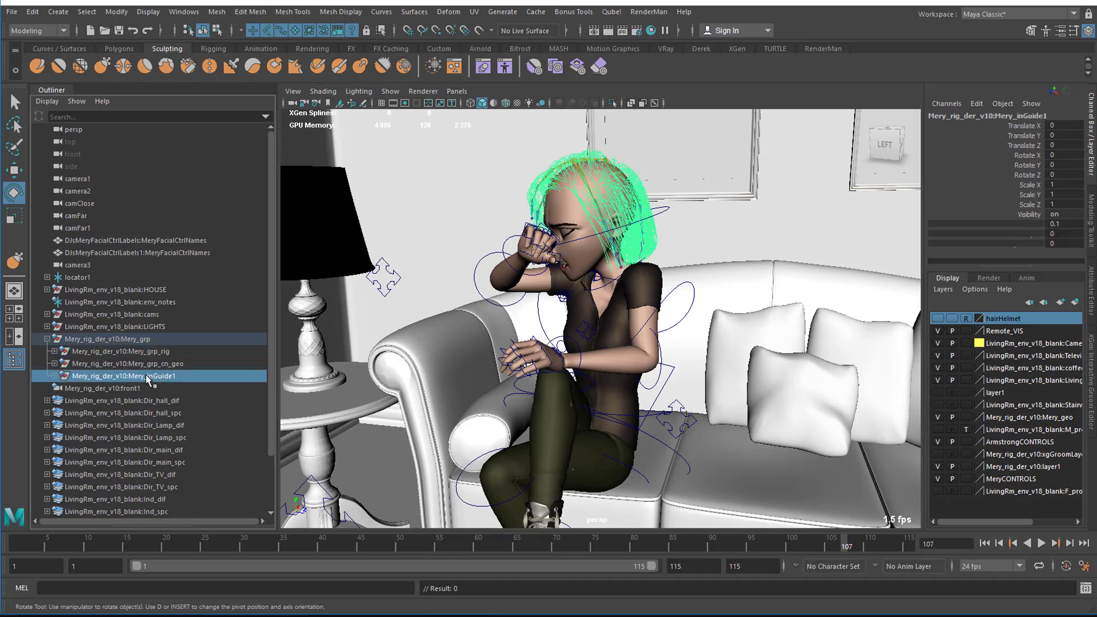
click(53, 376)
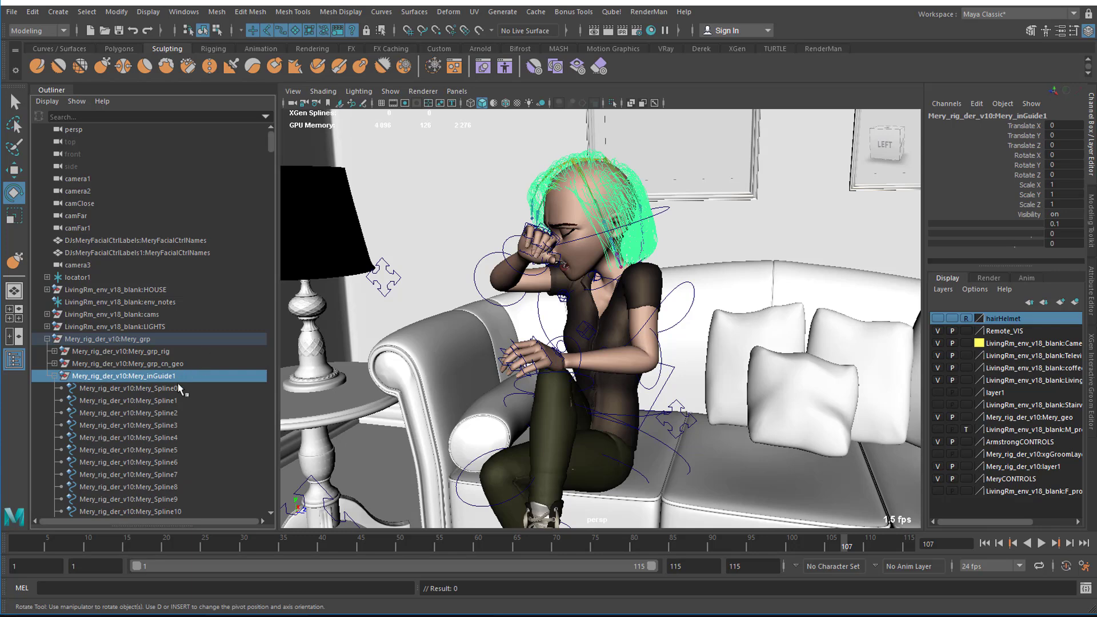
click(177, 385)
drag(269, 139, 276, 481)
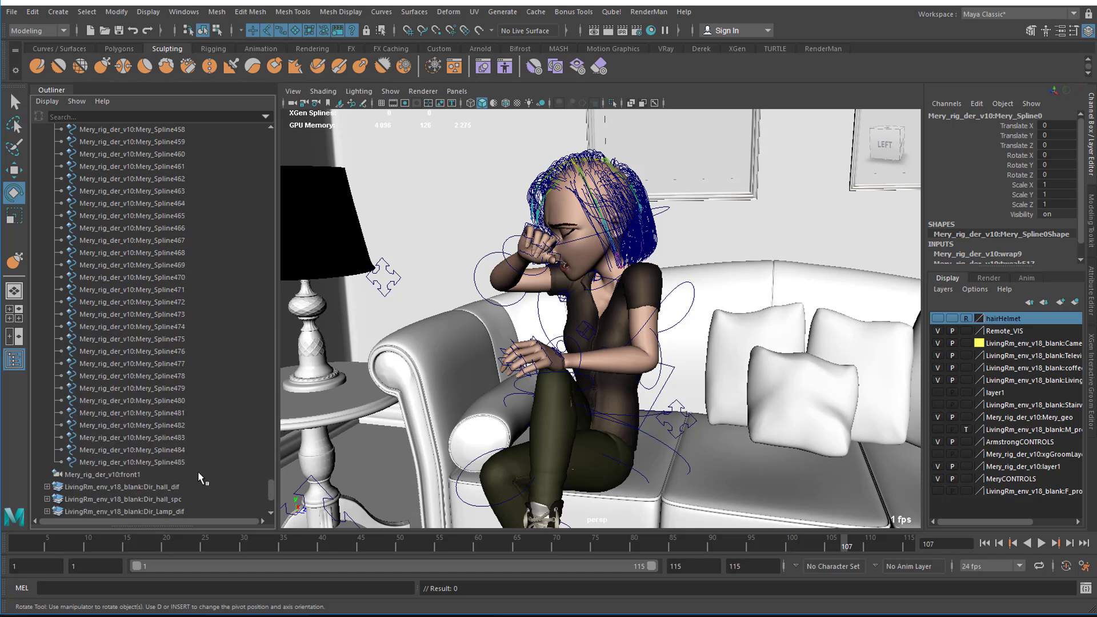
shift+click(174, 462)
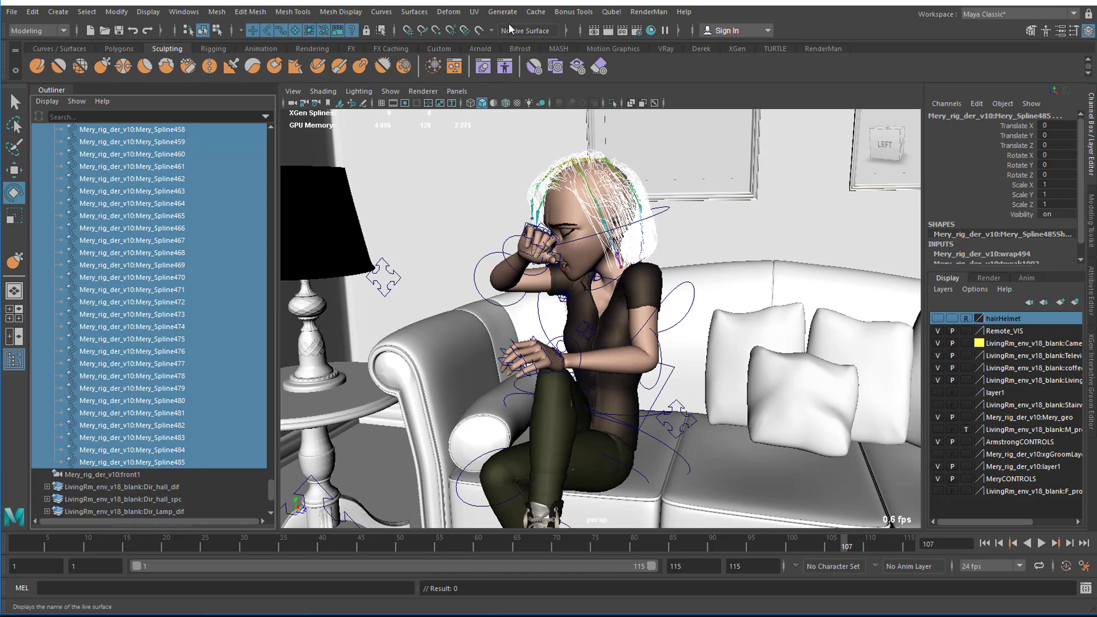
Set up an Alembic export of the selected curves with a start/end range of 1 to 115
click(532, 13)
mouse_move(540, 34)
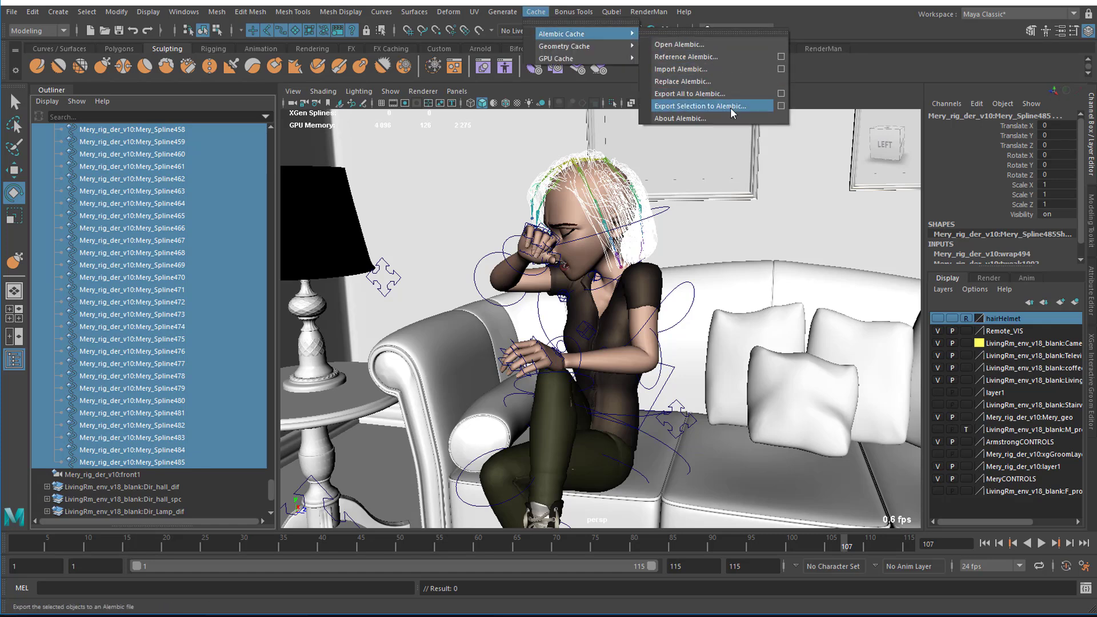
click(780, 107)
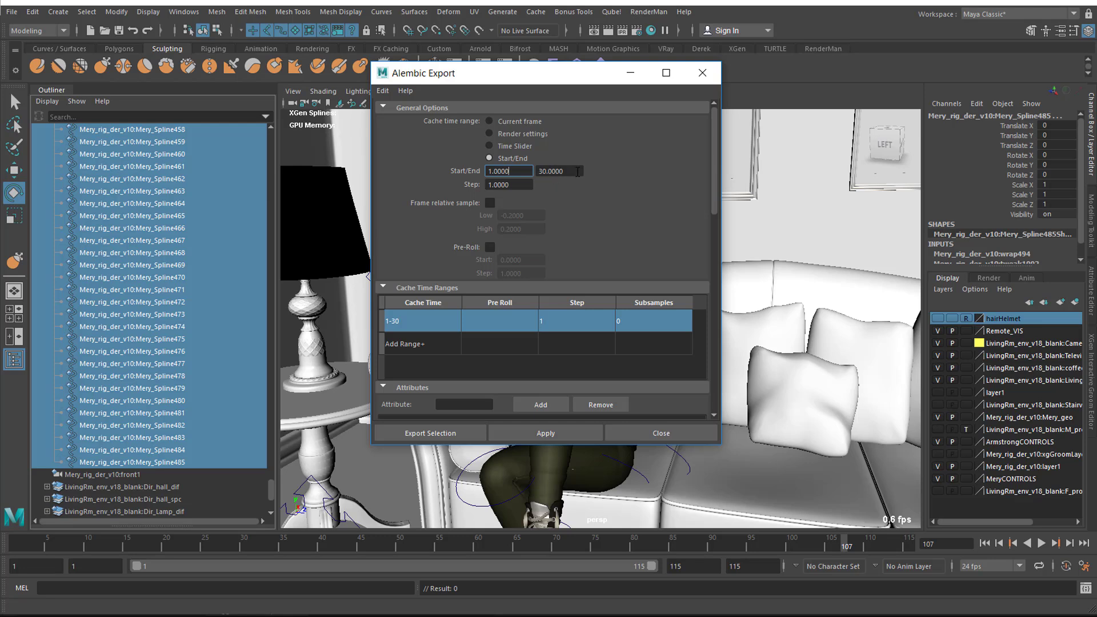
key(Tab)
text(115)
key(Return)
drag(714, 204, 706, 390)
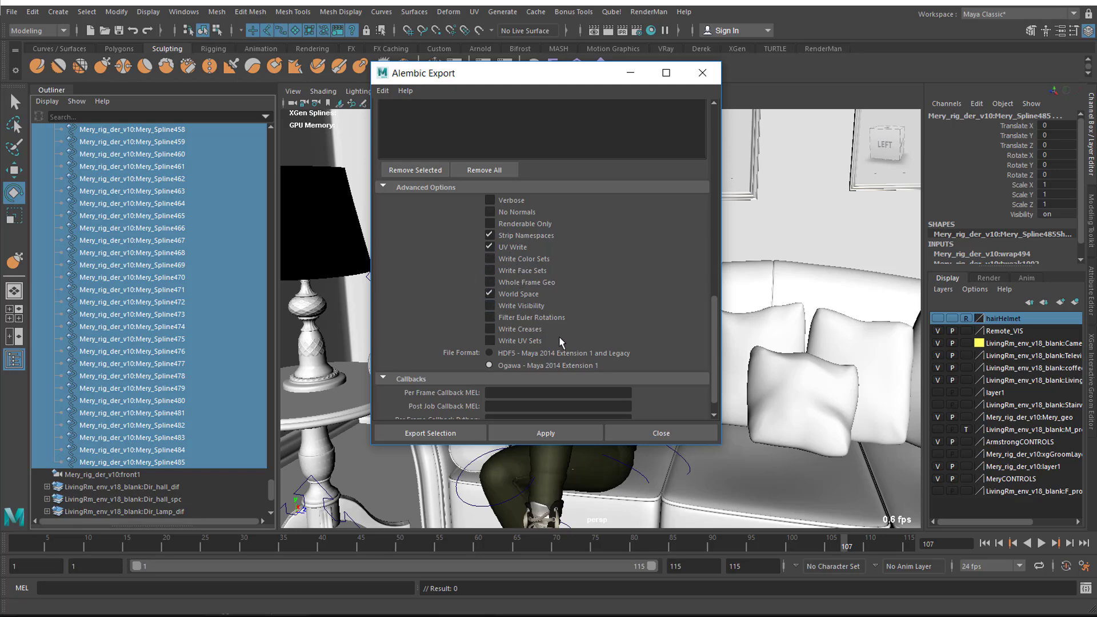
Export the selected guide curves to the project's cache folder as MeryWireExportDemo_animtest.abc
click(455, 431)
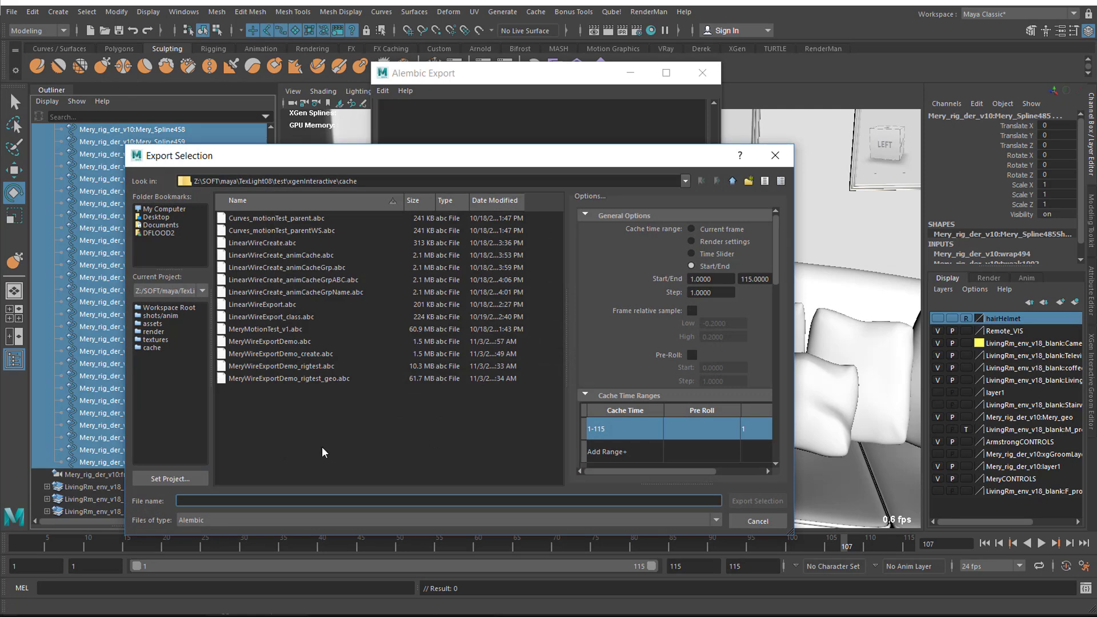
click(288, 368)
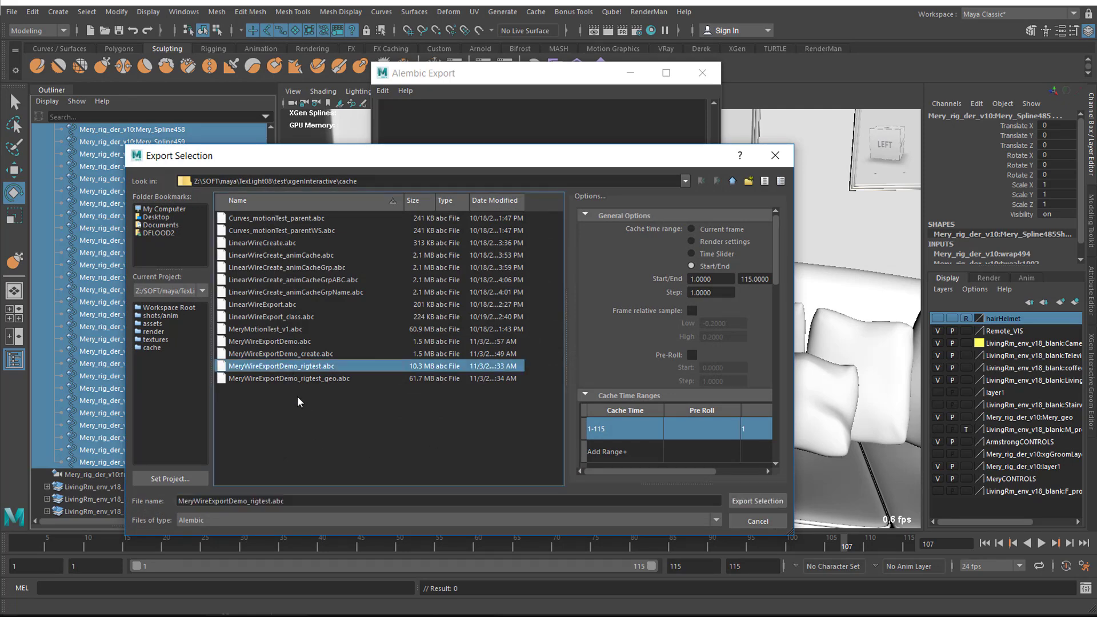
click(261, 503)
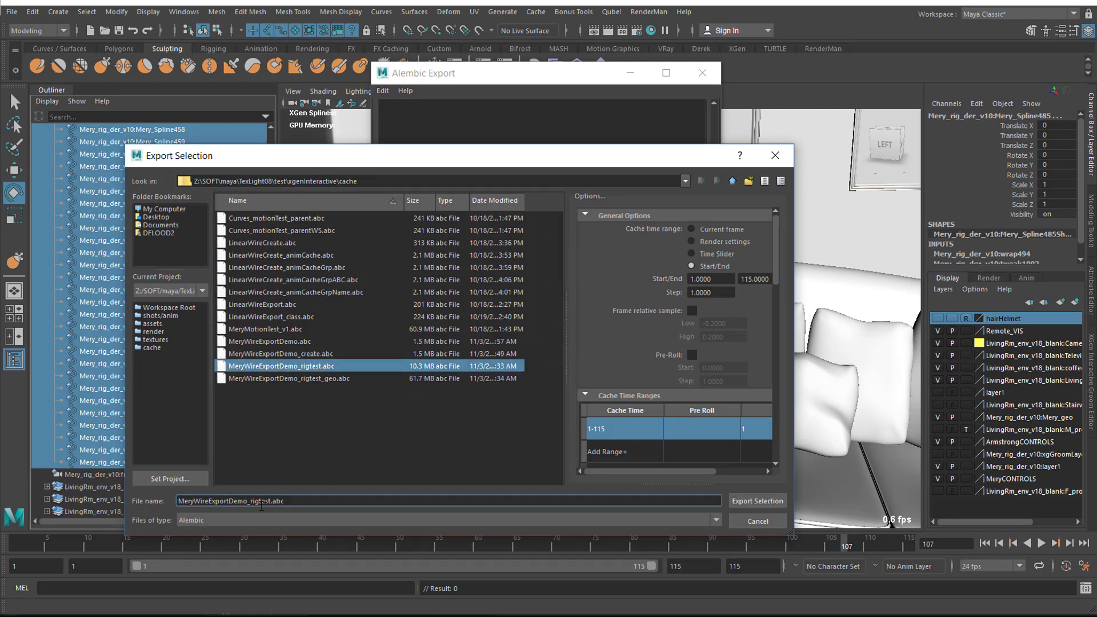
key(BackSpace)
key(BackSpace)
key(BackSpace)
text(ani)
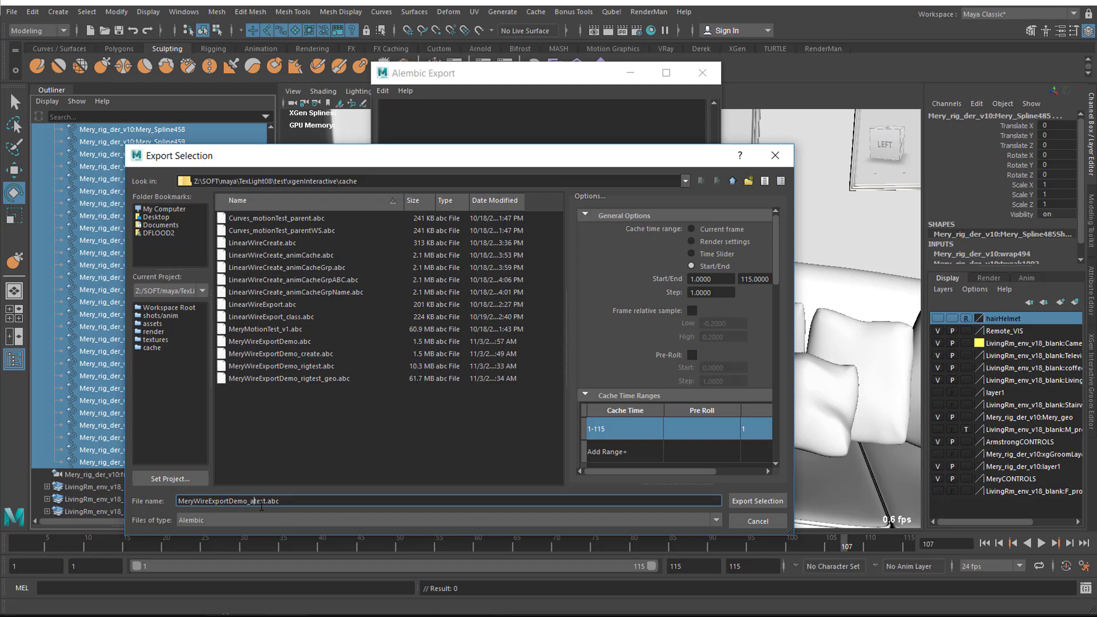
text(m)
click(739, 501)
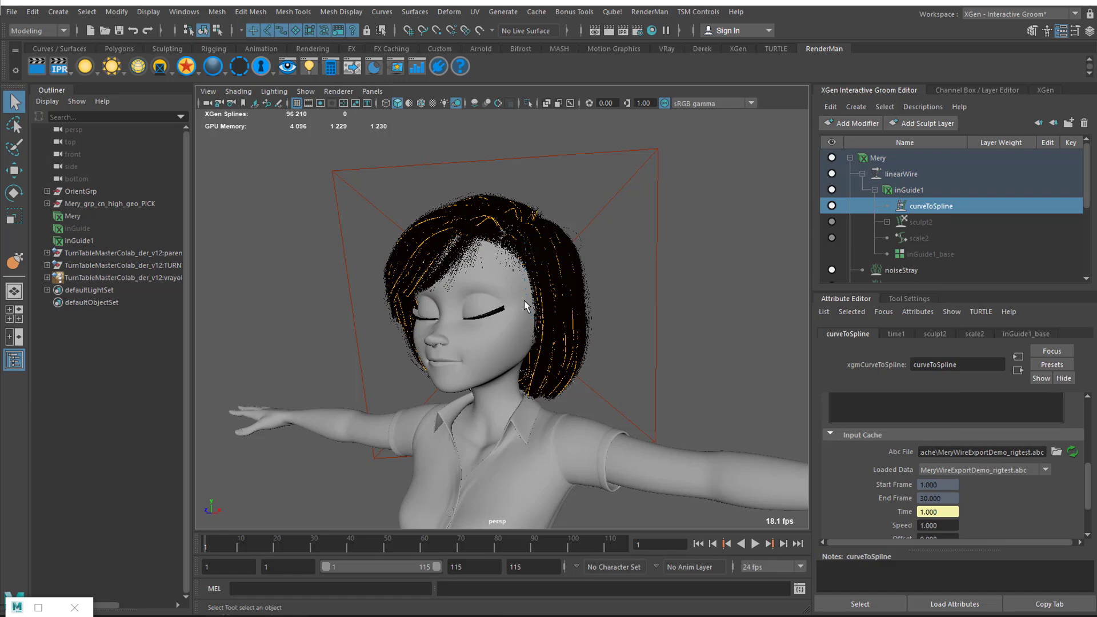
In the groom scene, assign MeryWireExportDemo_animtest.abc from the project's cache folder as the curveToSpline input cache
click(1057, 452)
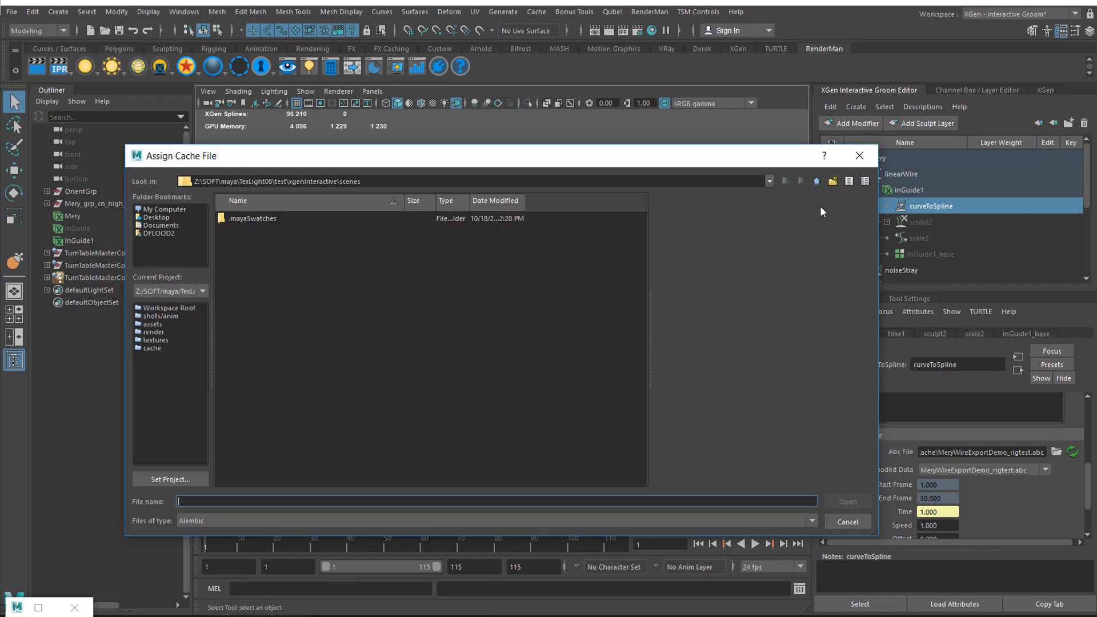
click(817, 182)
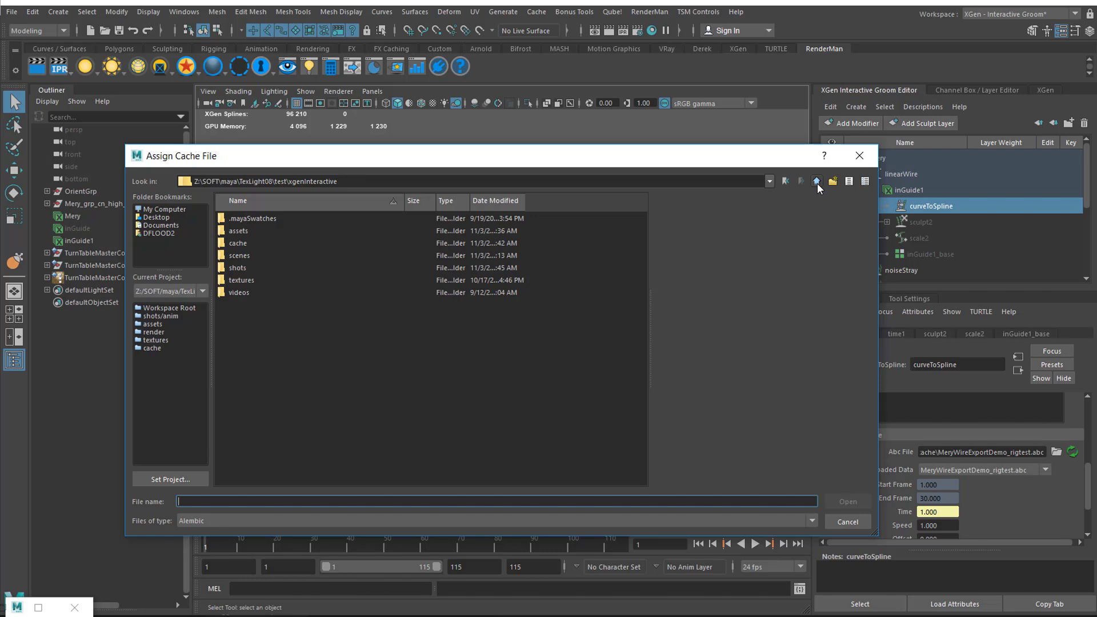
double_click(240, 245)
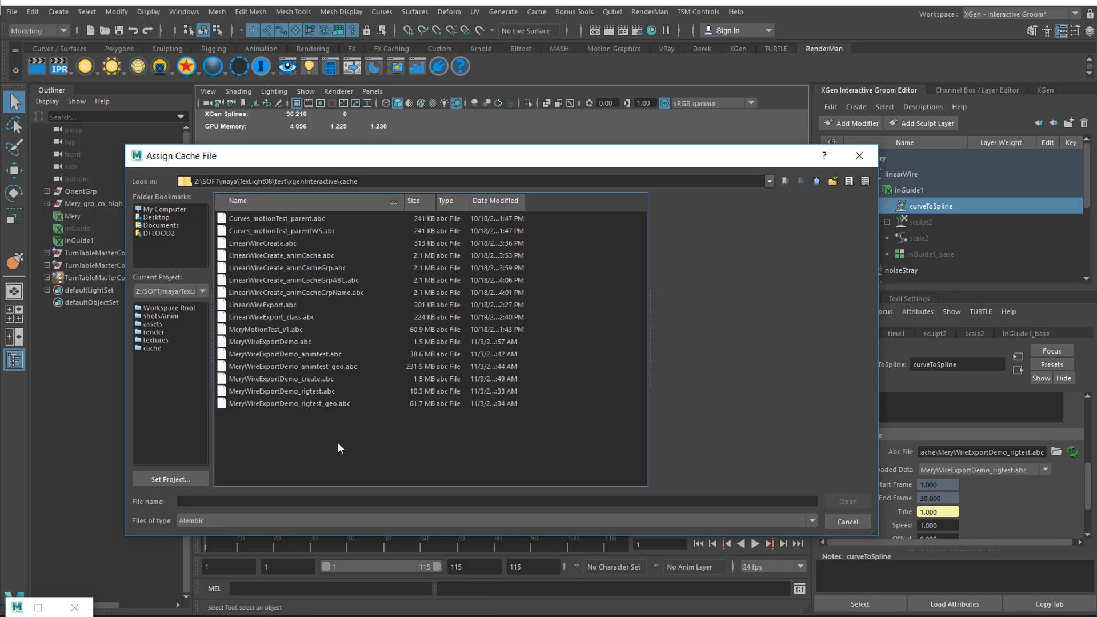
click(307, 355)
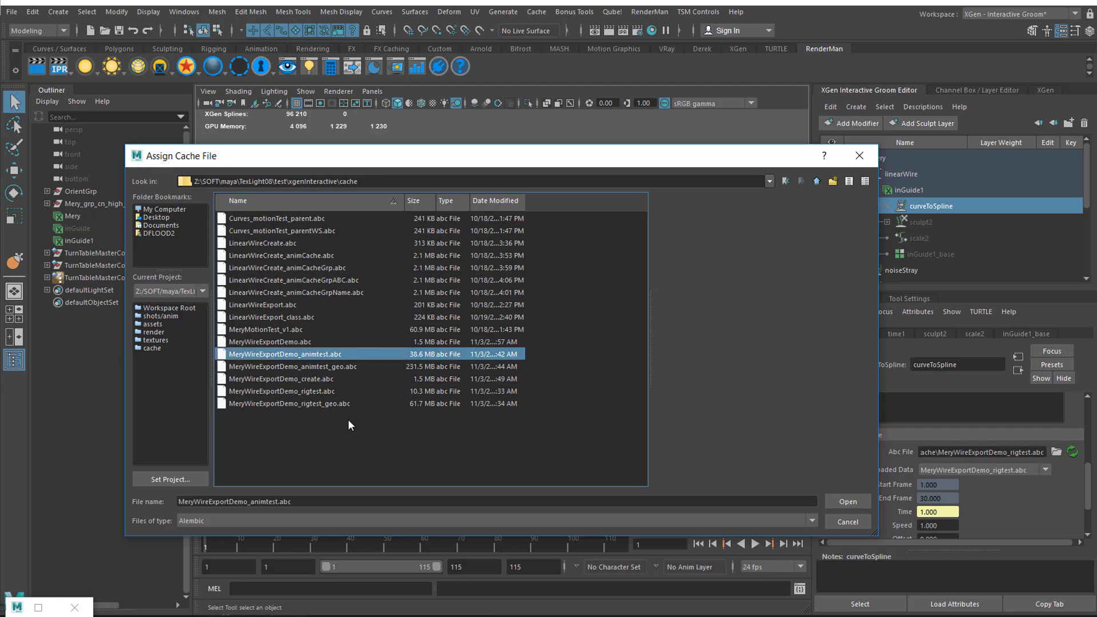
click(858, 501)
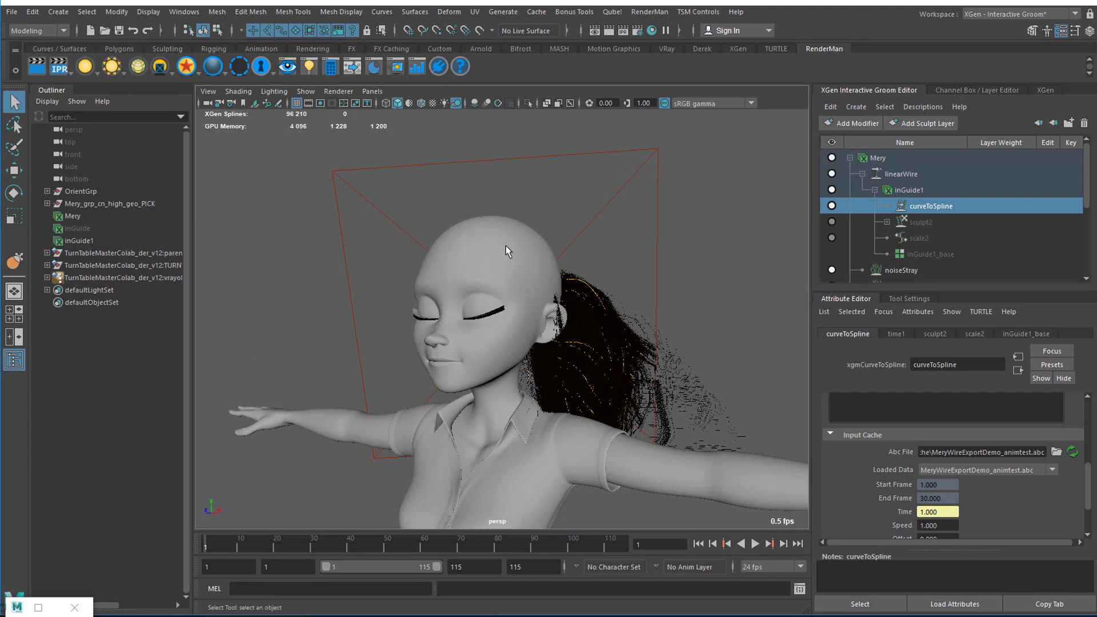
Import MeryWireExportDemo_animtest_geo.abc onto the Mery_grp_cn_high_geo_PICK group, merging it under the current selection
click(139, 204)
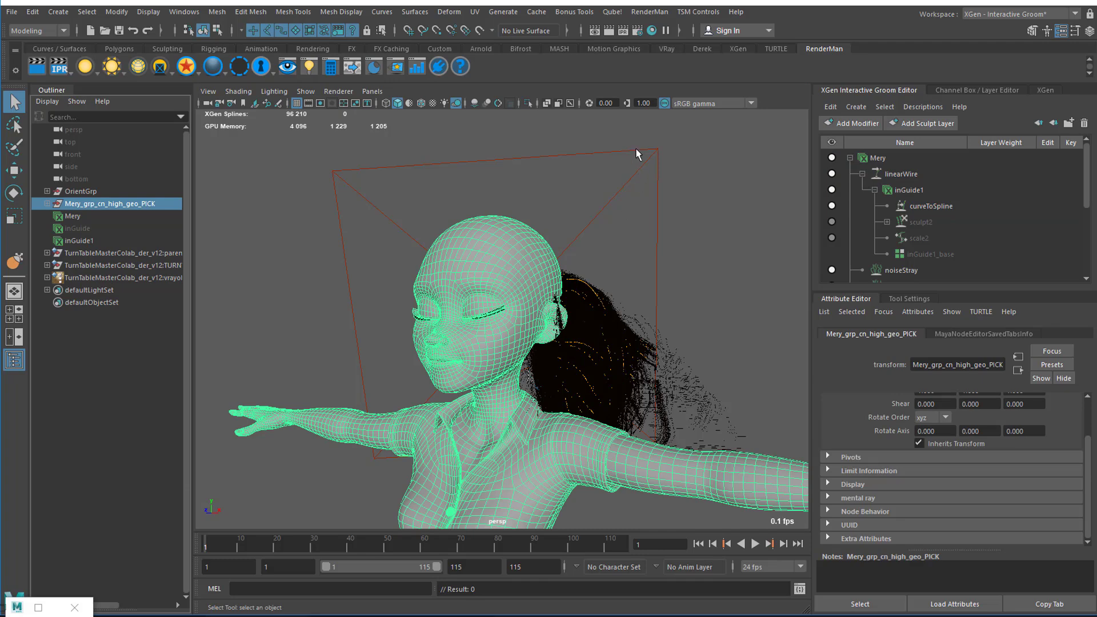
click(540, 12)
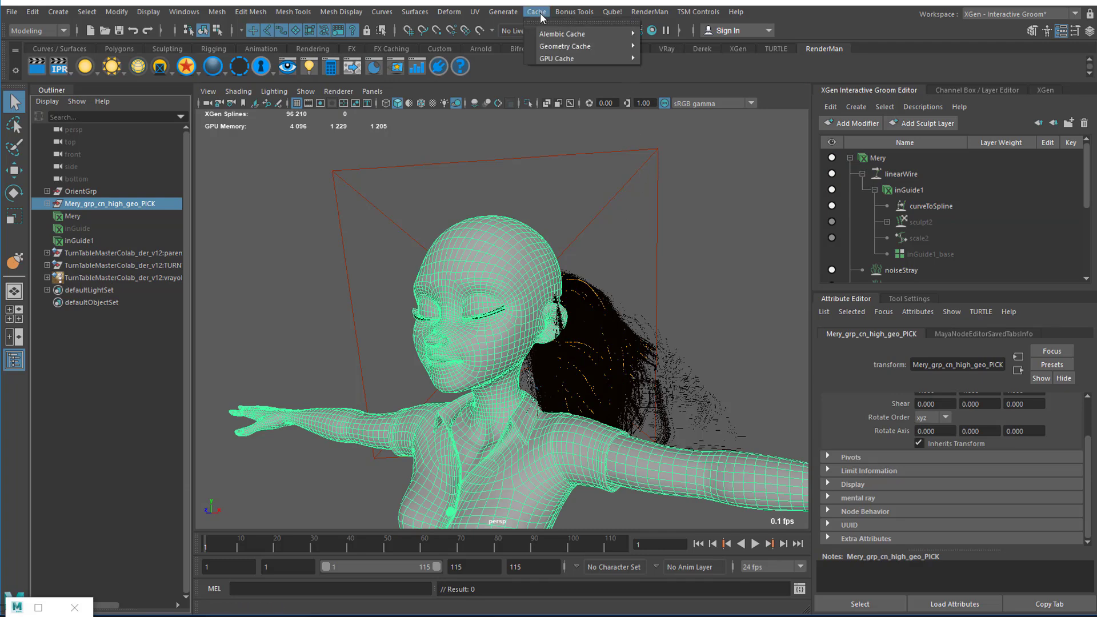
mouse_move(557, 35)
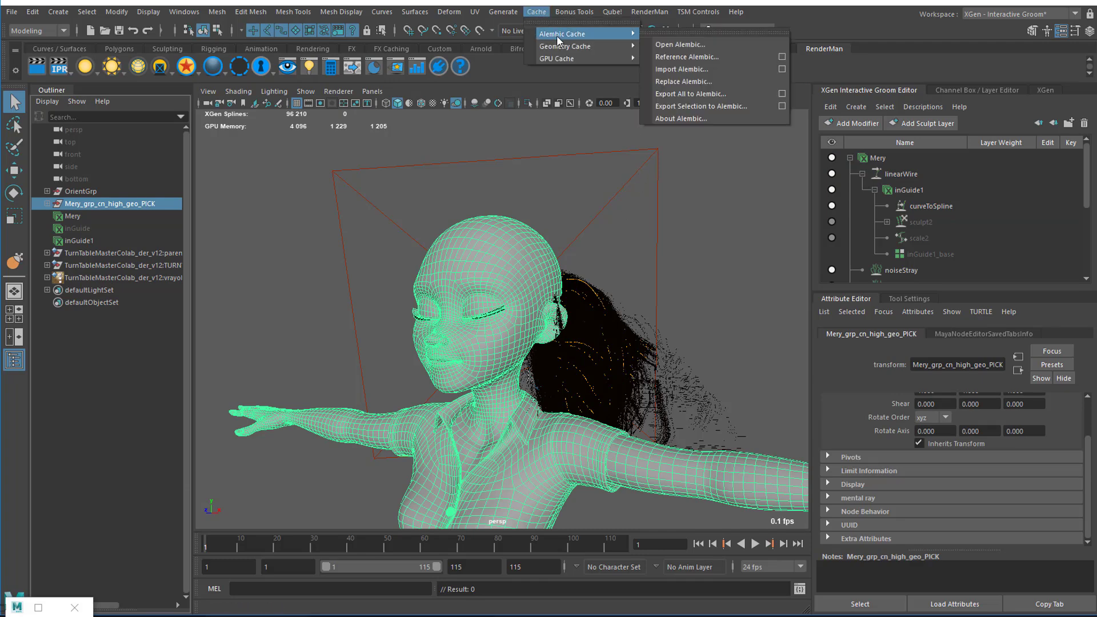
click(708, 69)
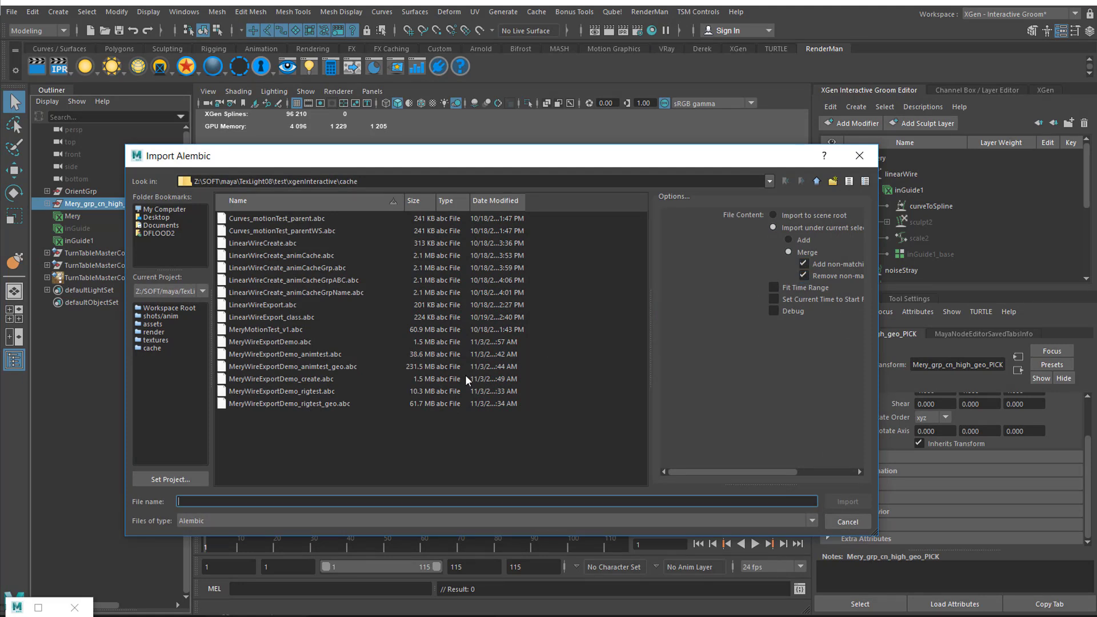
click(301, 367)
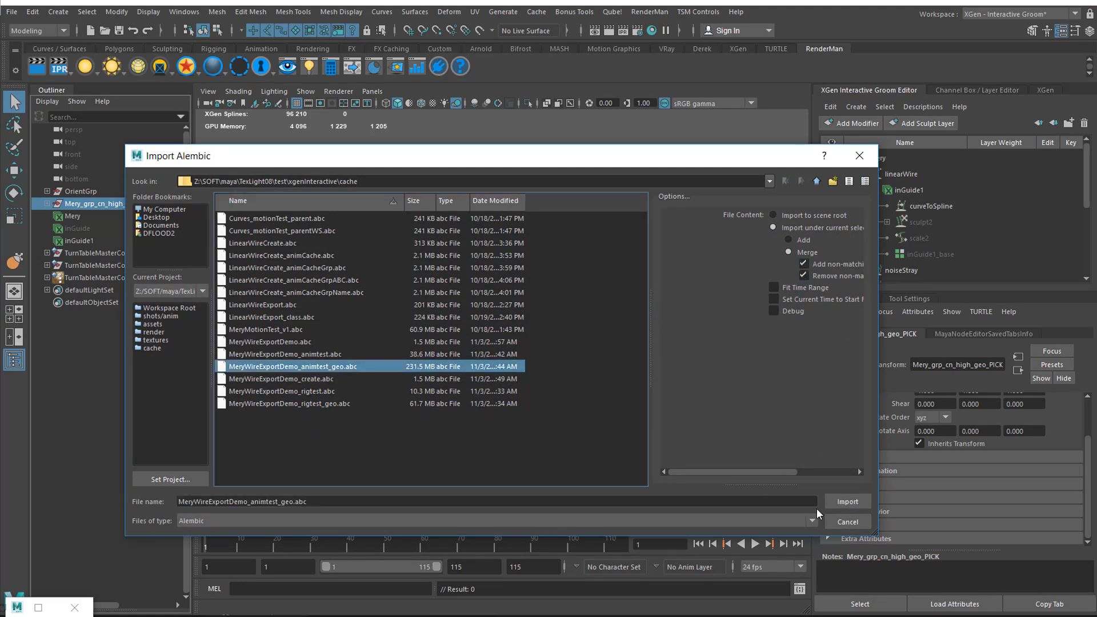
click(843, 503)
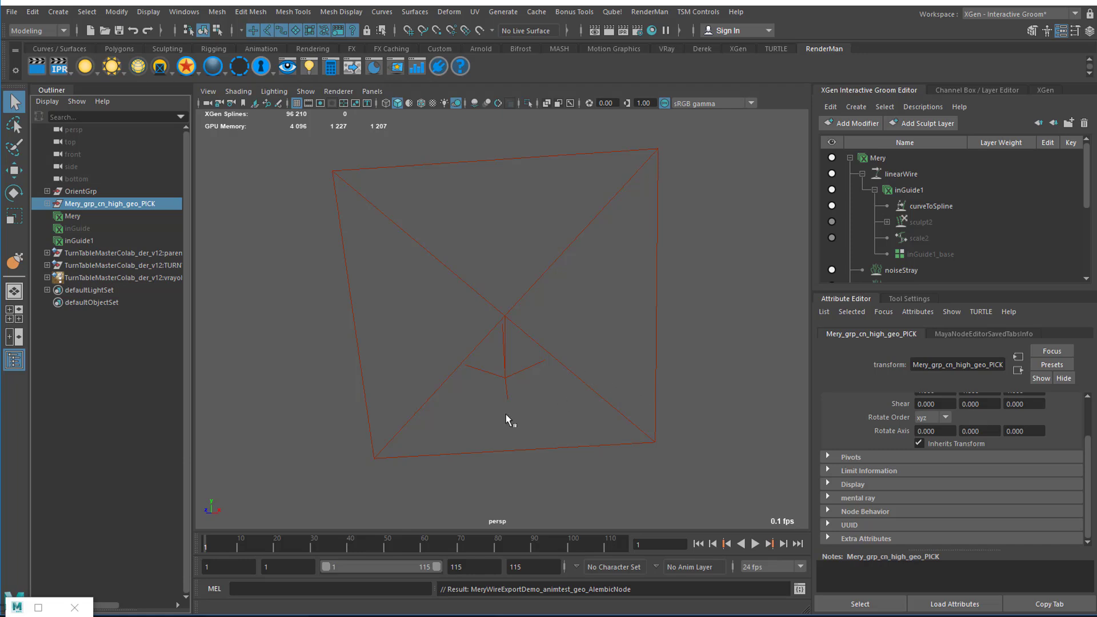
Play the cached animation, go to frame 115 and examine up close how the hair follows the bent head
key(alt+v)
alt+drag(562, 330, 490, 289)
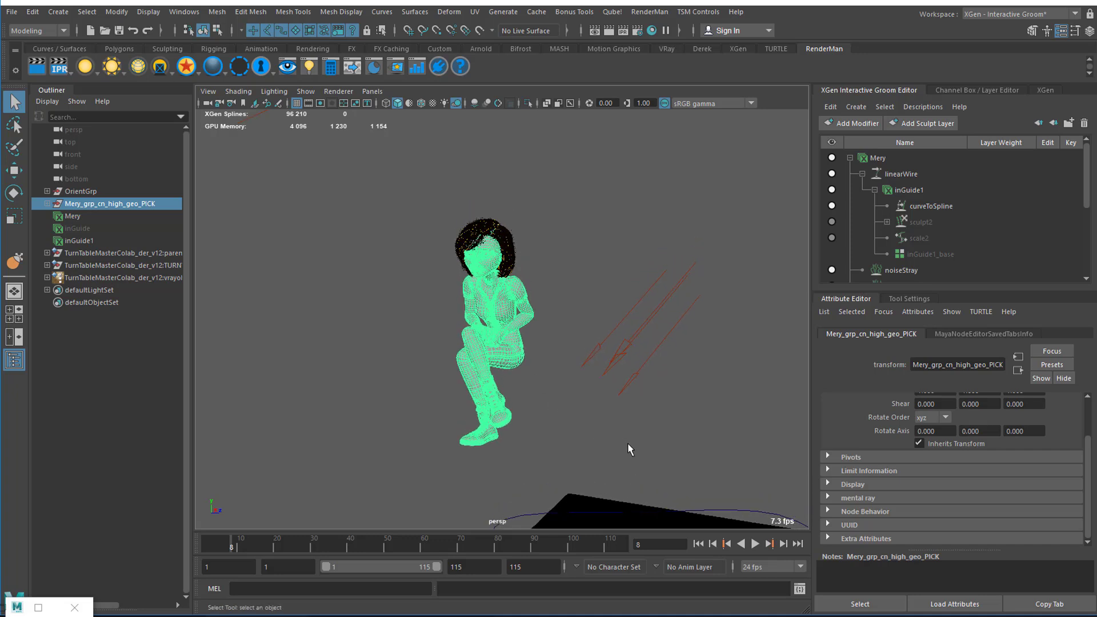
click(623, 544)
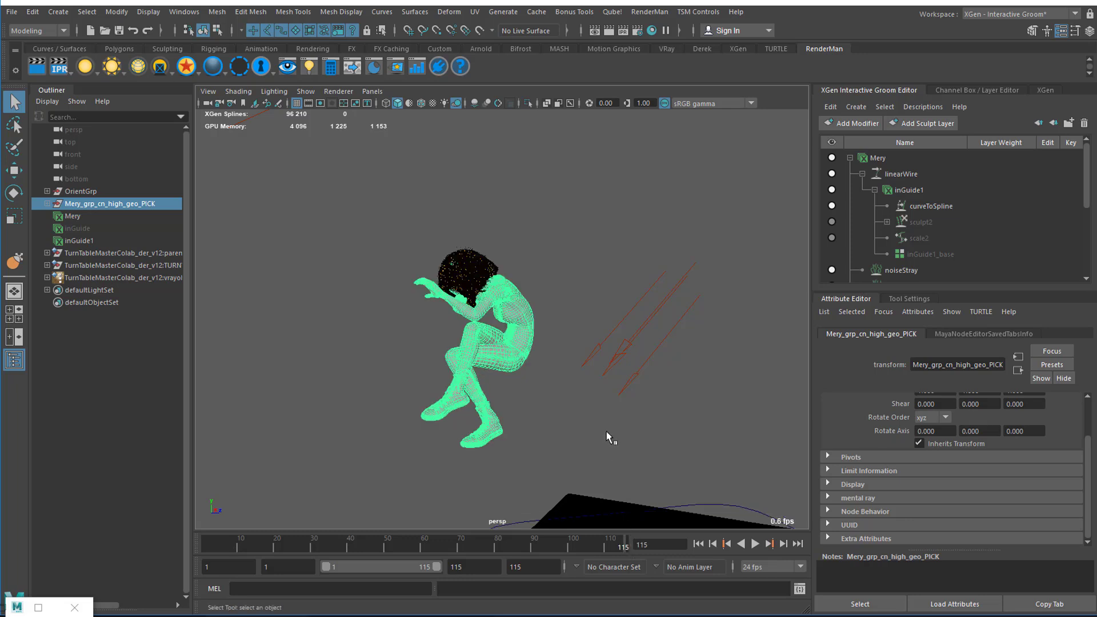
alt+drag(525, 379, 635, 299)
scroll(392, 280, up, 5)
scroll(392, 280, down, 5)
alt+drag(711, 385, 516, 330)
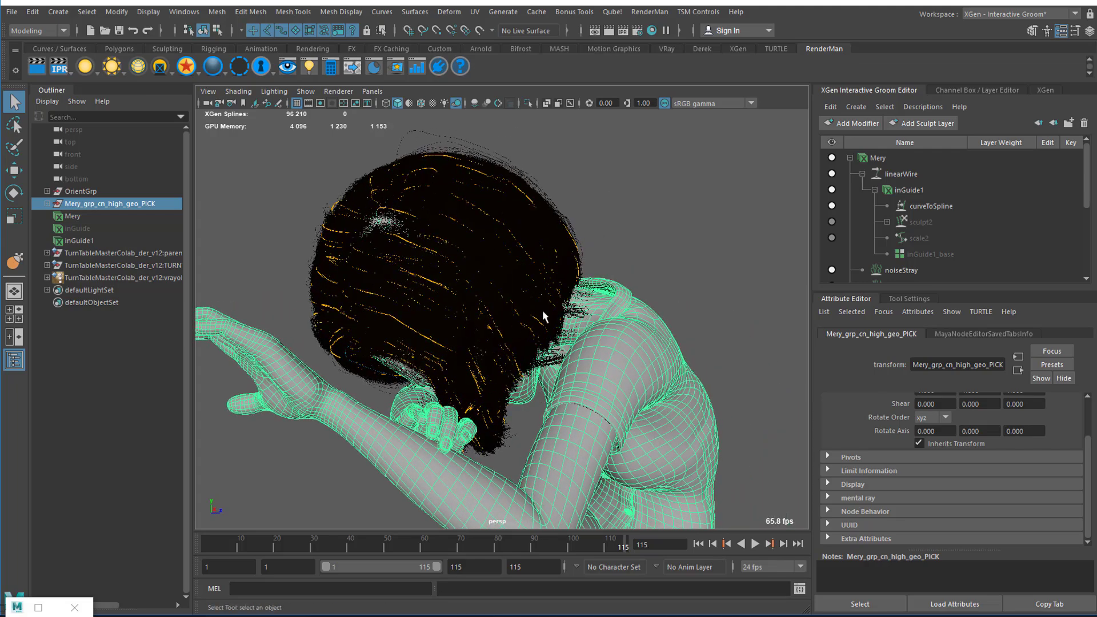
alt+drag(499, 430, 622, 418)
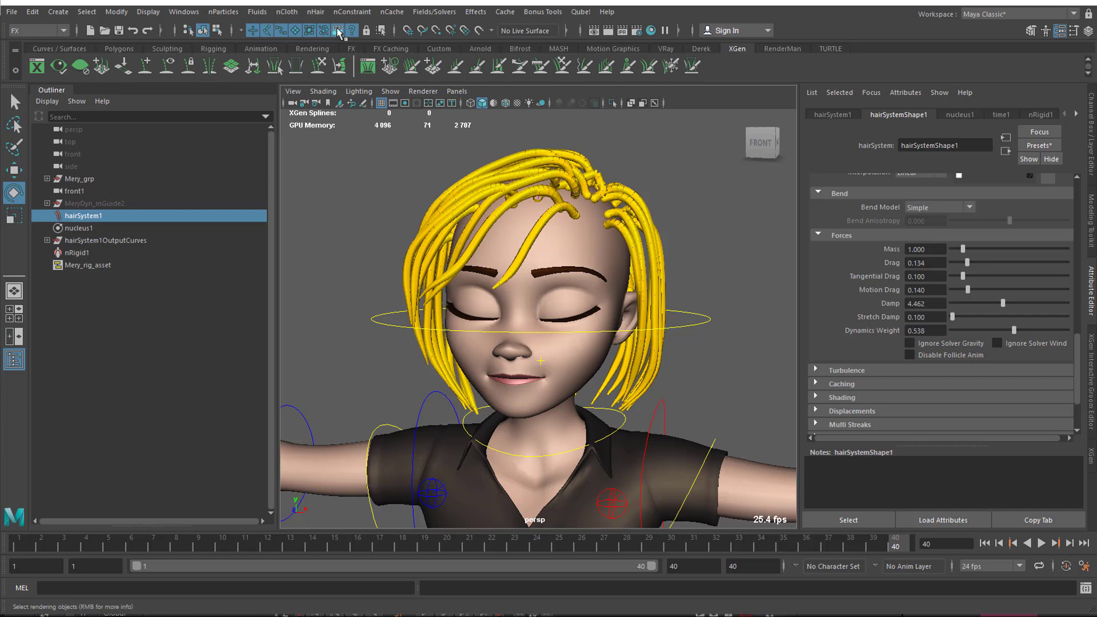
In the hairSystem1 scene, look up the nHair command for making curves dynamic and review the 40-frame playblast of the simulated guides
click(318, 13)
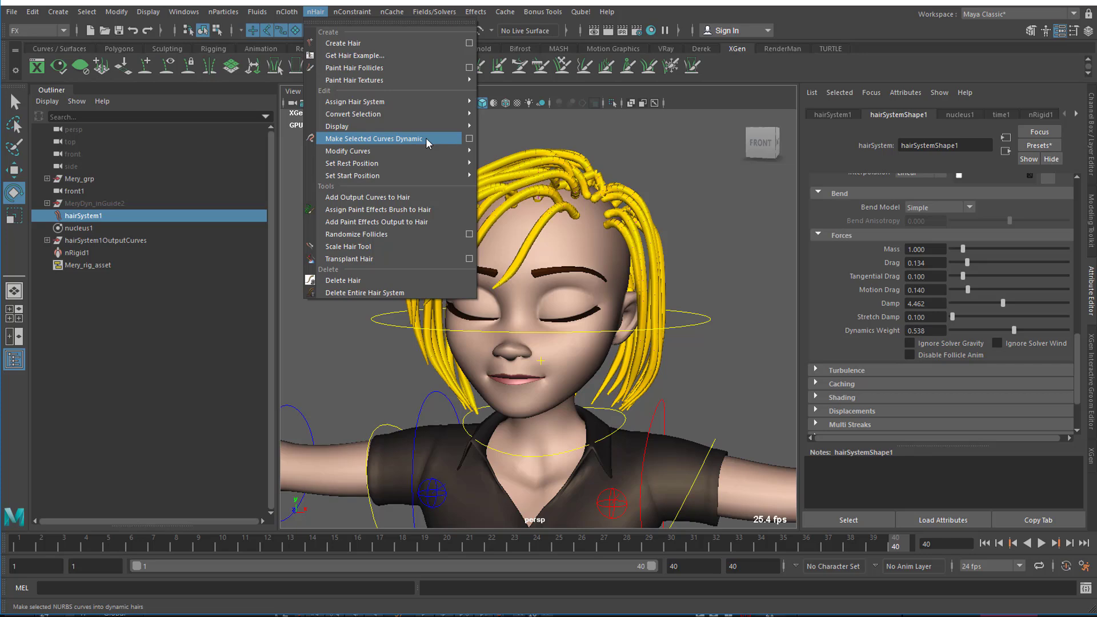
click(424, 11)
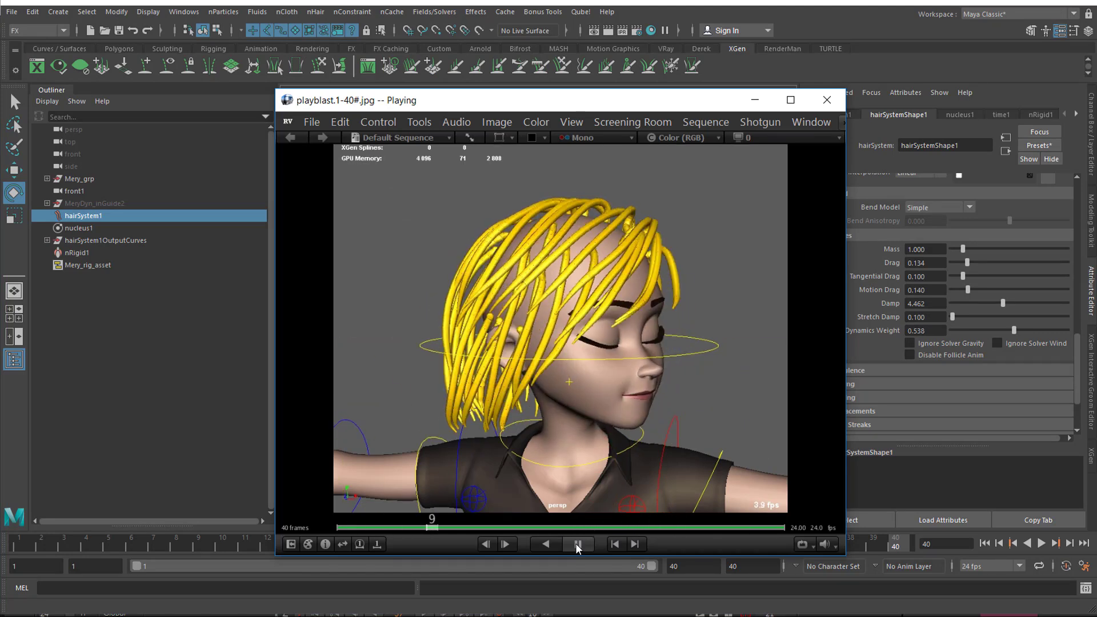
click(577, 545)
click(761, 102)
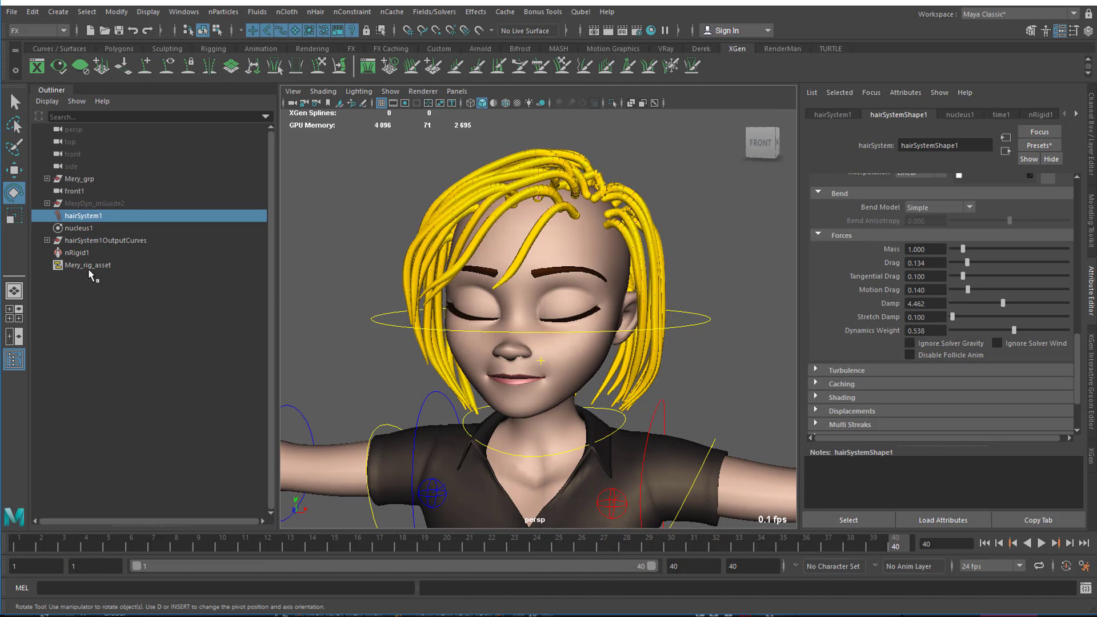
Look up the Alembic export command for the selected hairSystem1OutputCurves group and play the 40-frame playblast of the groomed hair
click(94, 241)
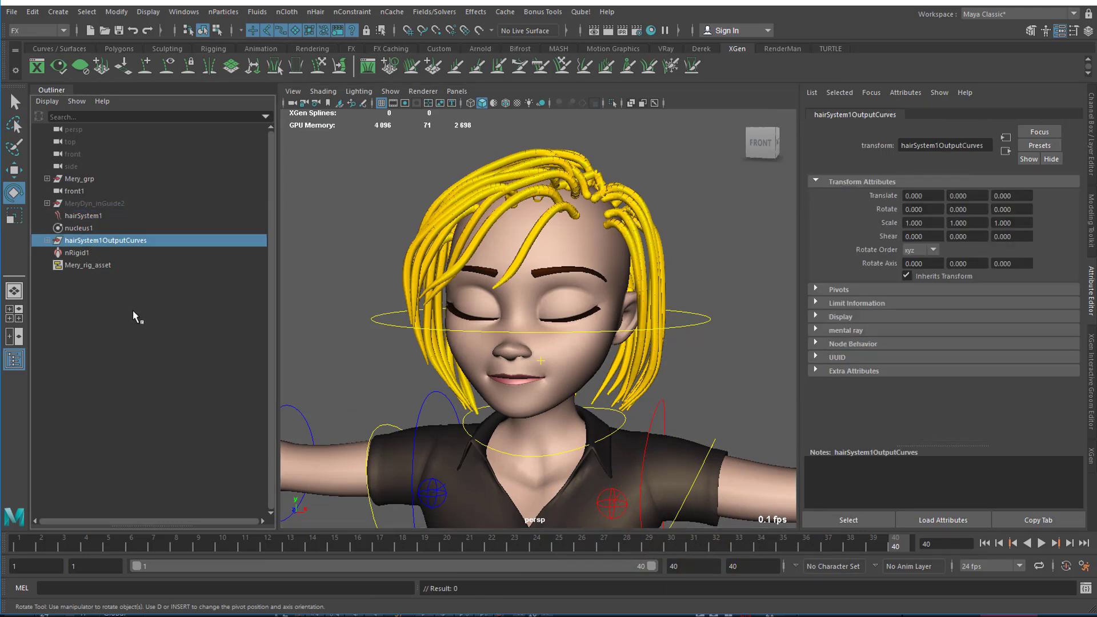
click(504, 12)
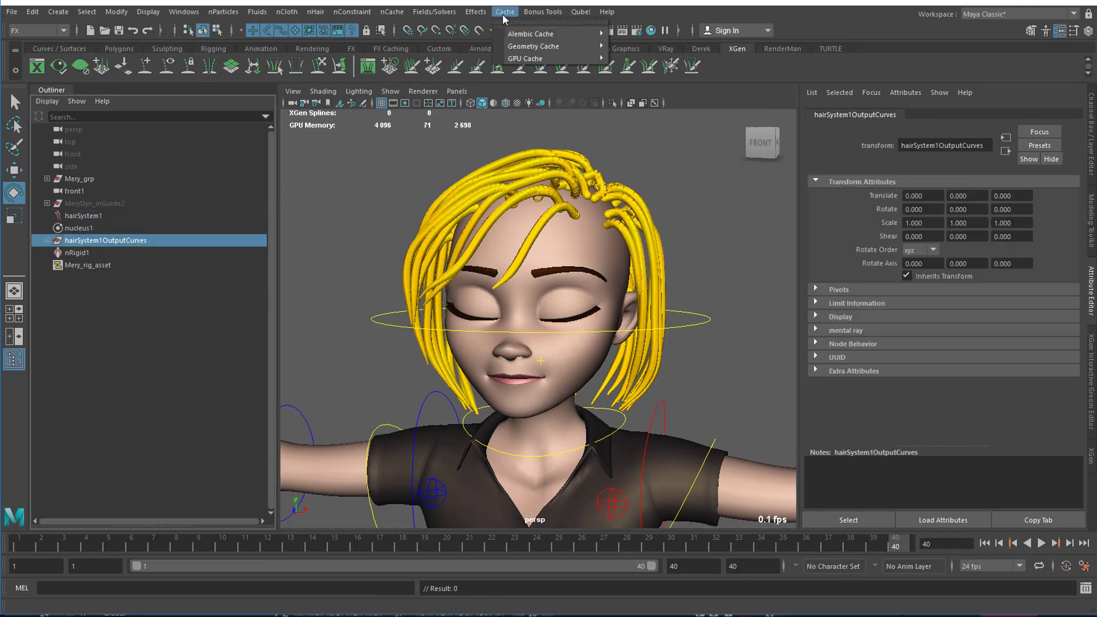
mouse_move(531, 35)
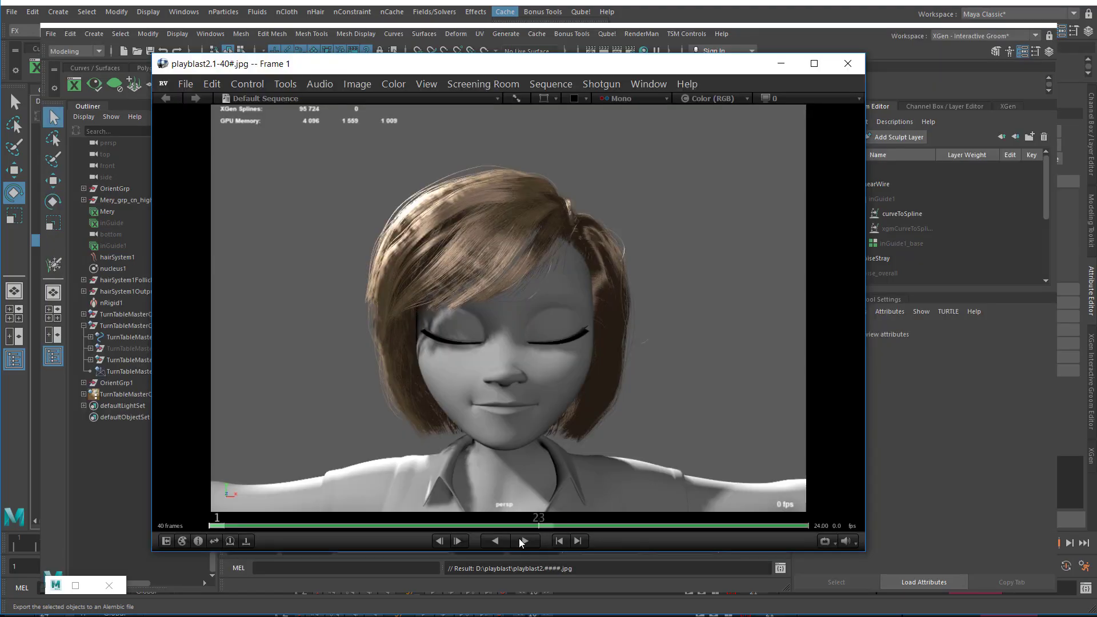
click(524, 541)
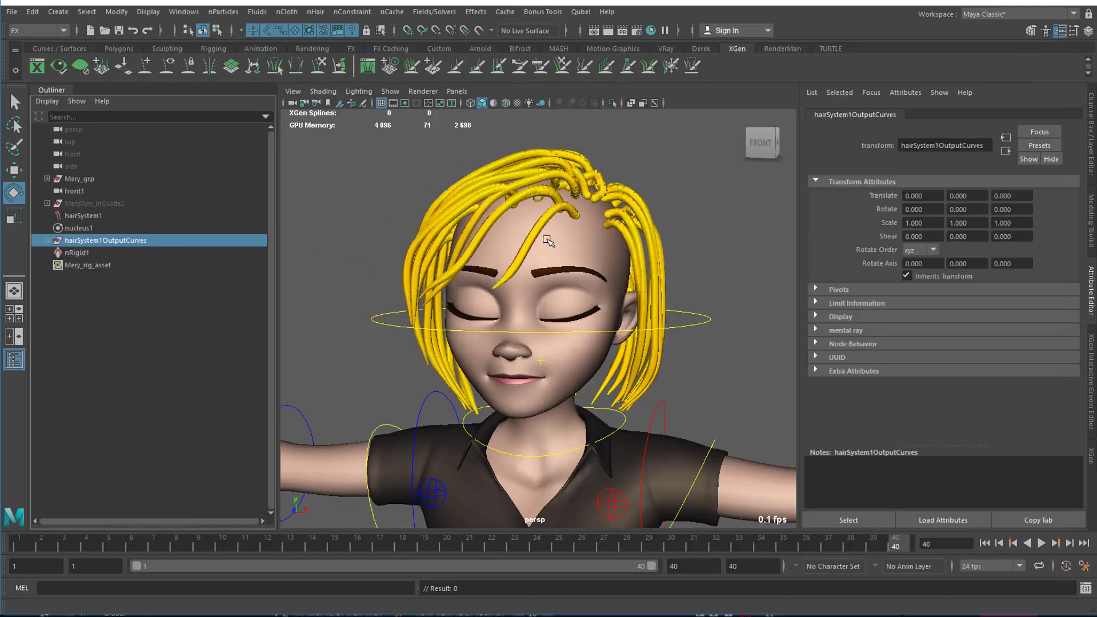
Select hairSystem1 and bring up the collision and solver display settings of hairSystemShape1
click(90, 217)
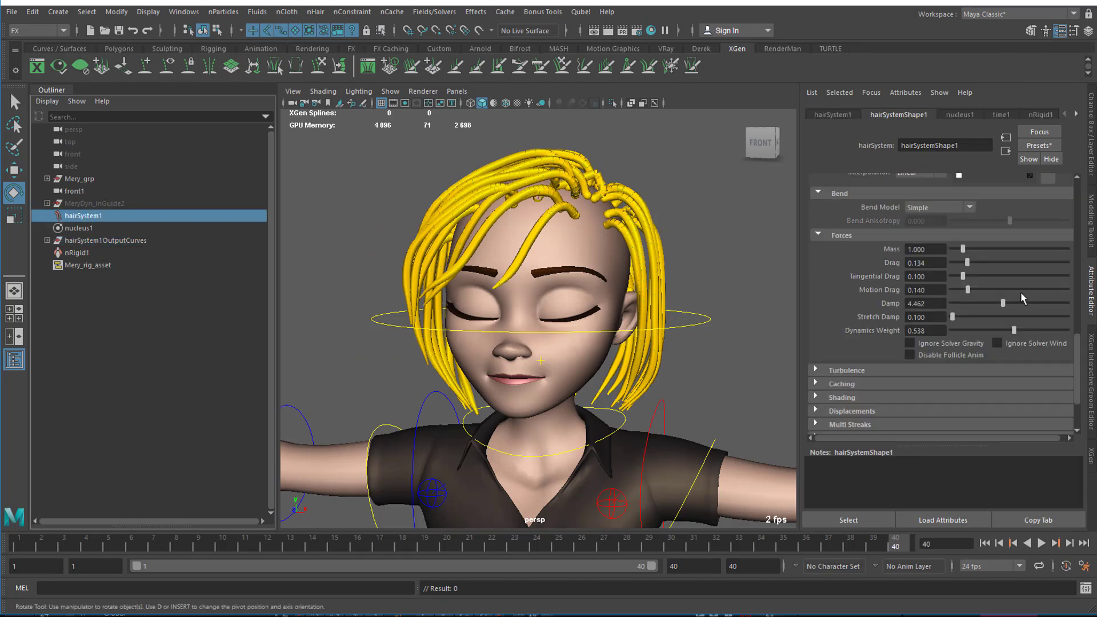
scroll(1074, 304, up, 5)
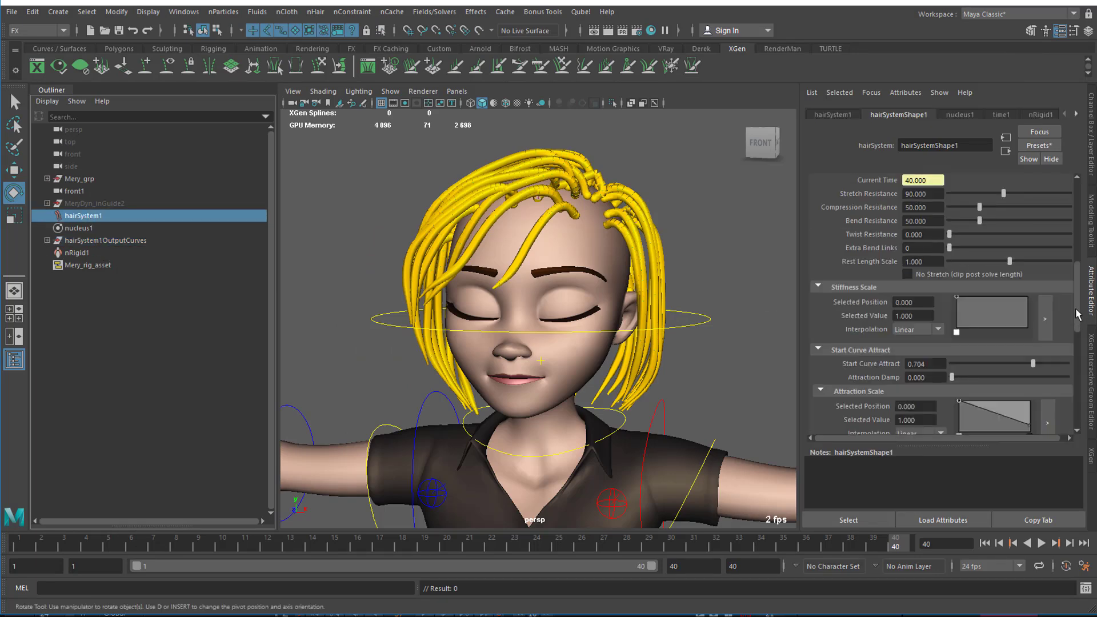
scroll(1074, 303, up, 5)
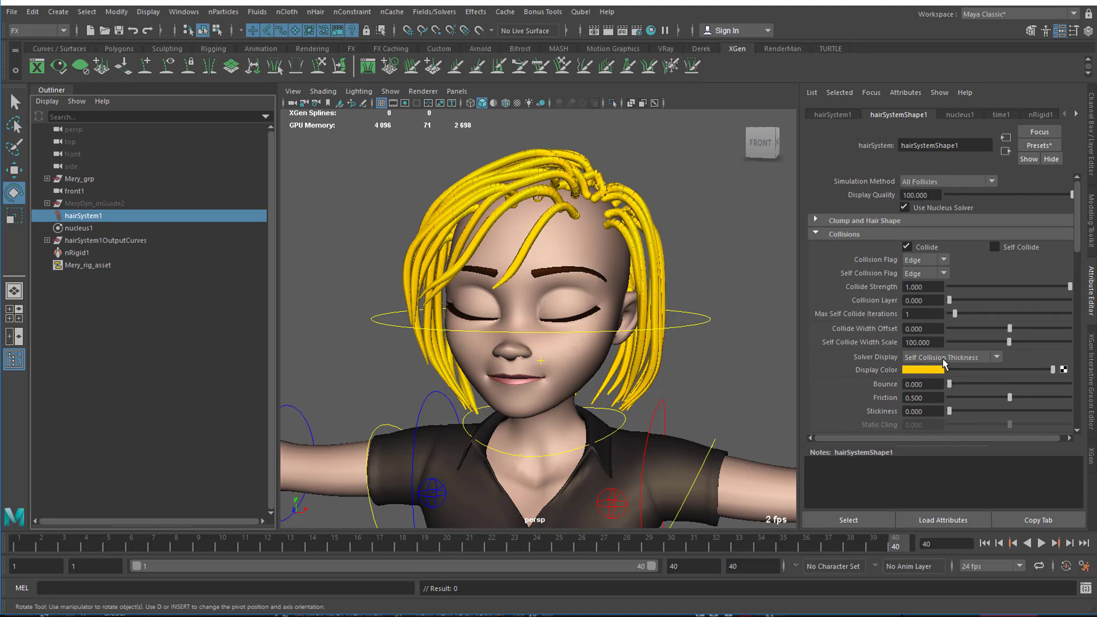